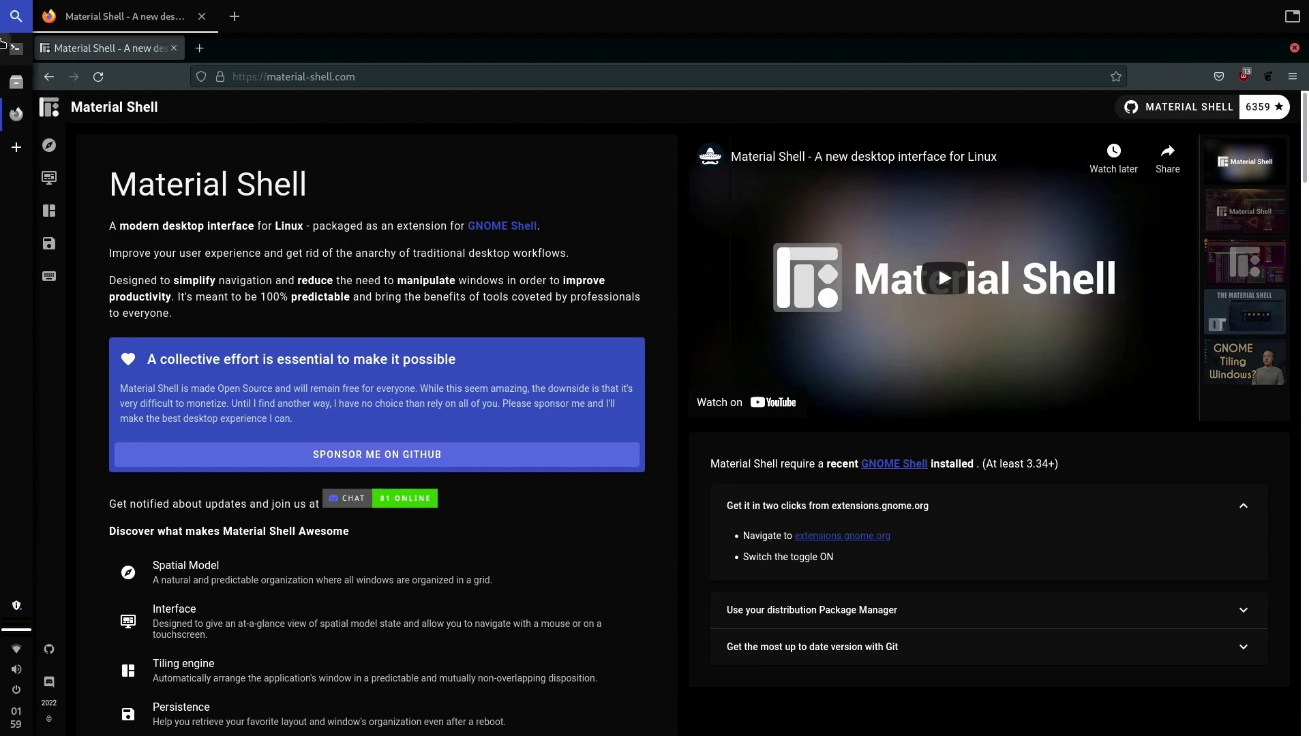
# - Highlight the CPU line in Terminal's neofetch output, then return to Firefox and close its window
pyautogui.click(17, 48)
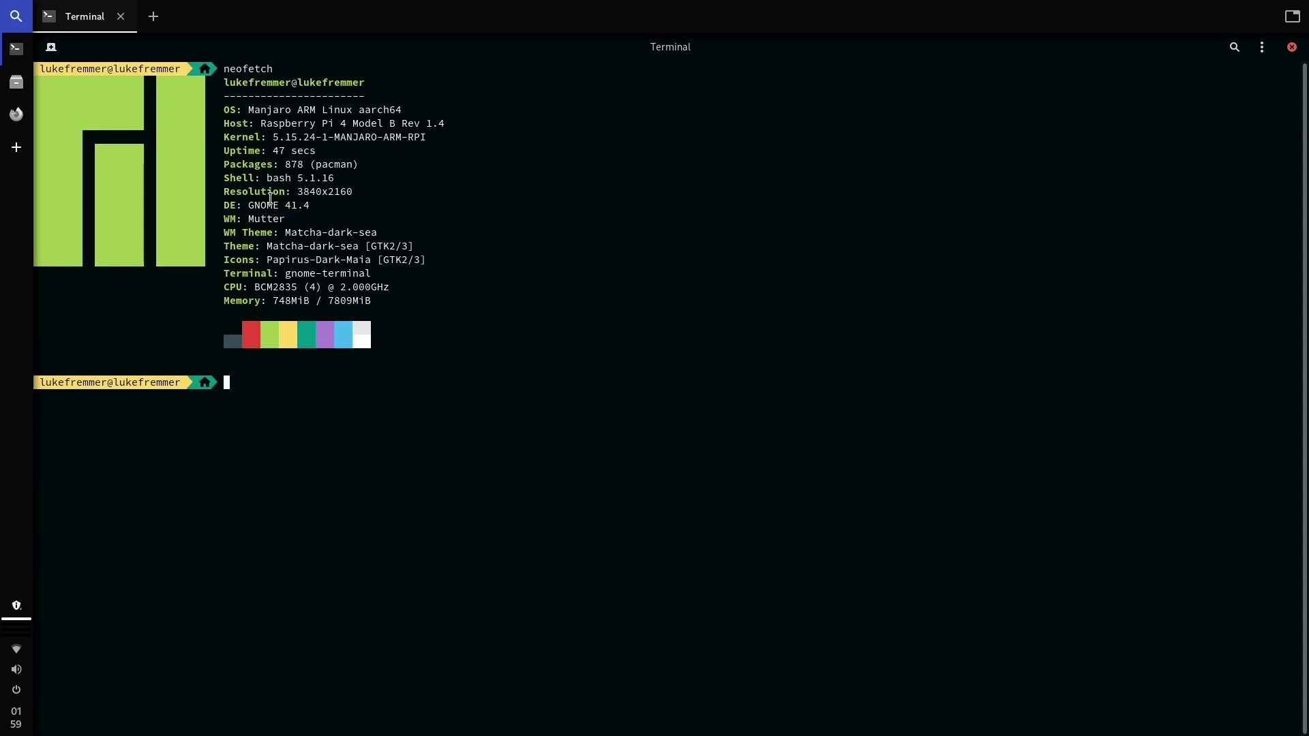
pyautogui.moveTo(235, 284); pyautogui.dragTo(392, 290)
pyautogui.click(392, 291)
pyautogui.press('super+3')
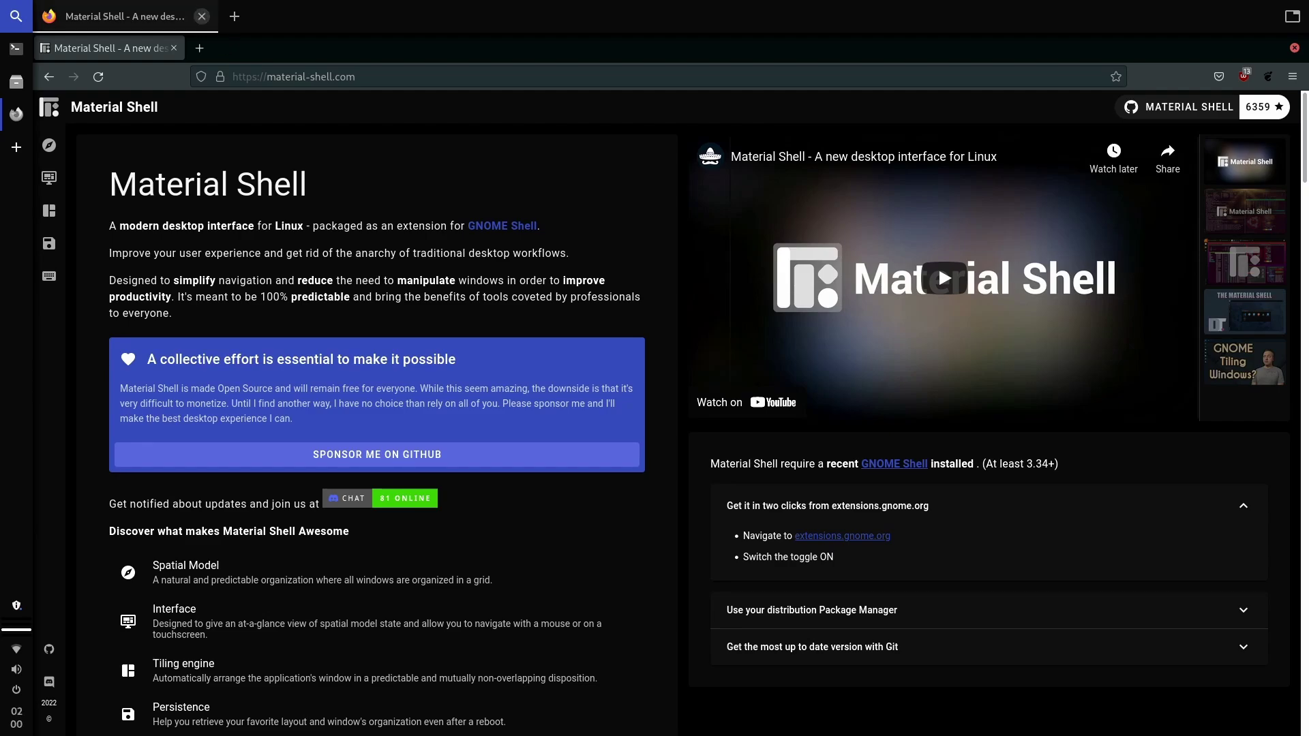
pyautogui.click(202, 16)
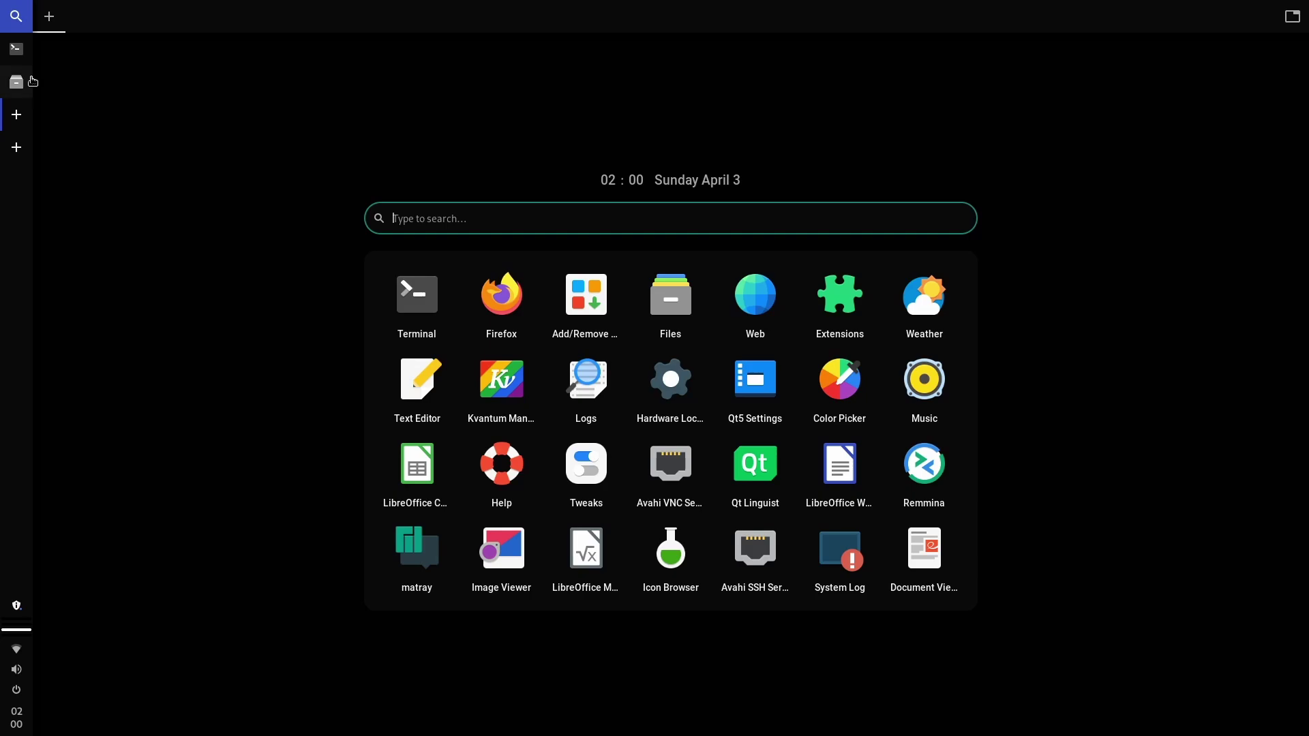
# - Flip back and forth between the Terminal and Files workspaces several times
pyautogui.click(17, 48)
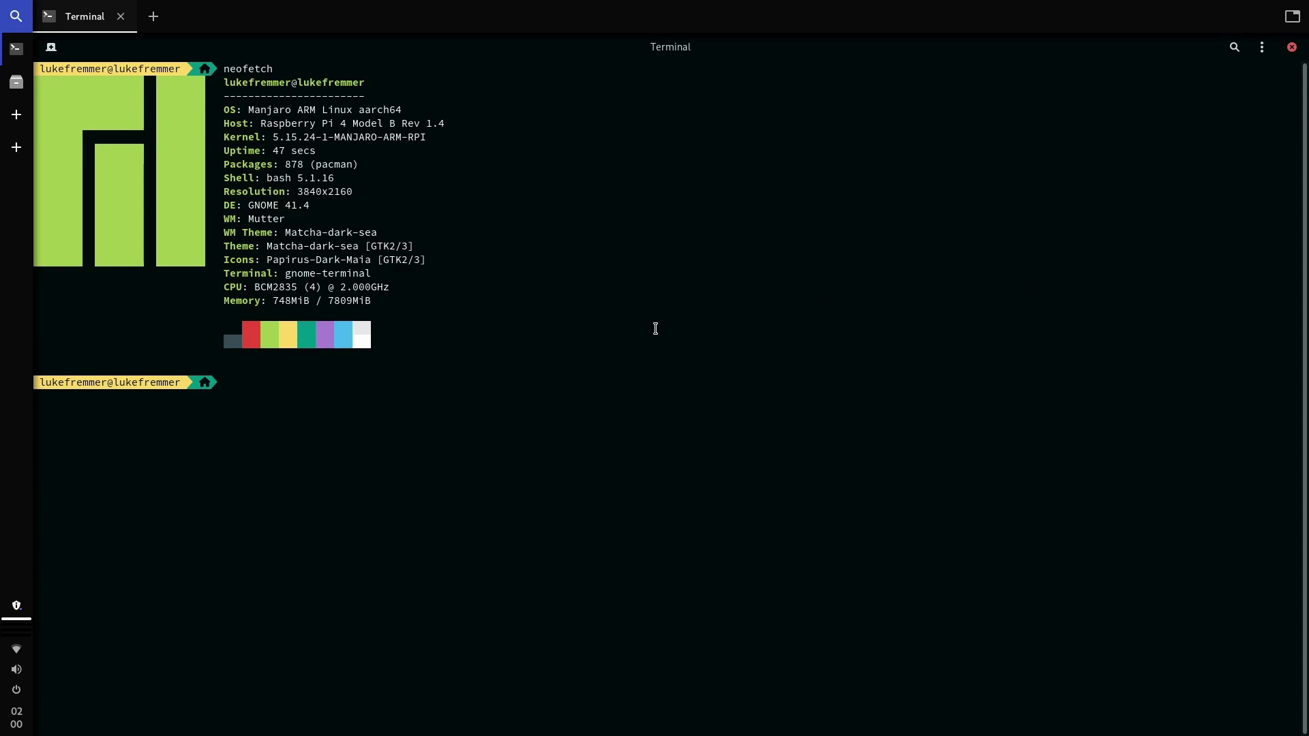
pyautogui.click(16, 82)
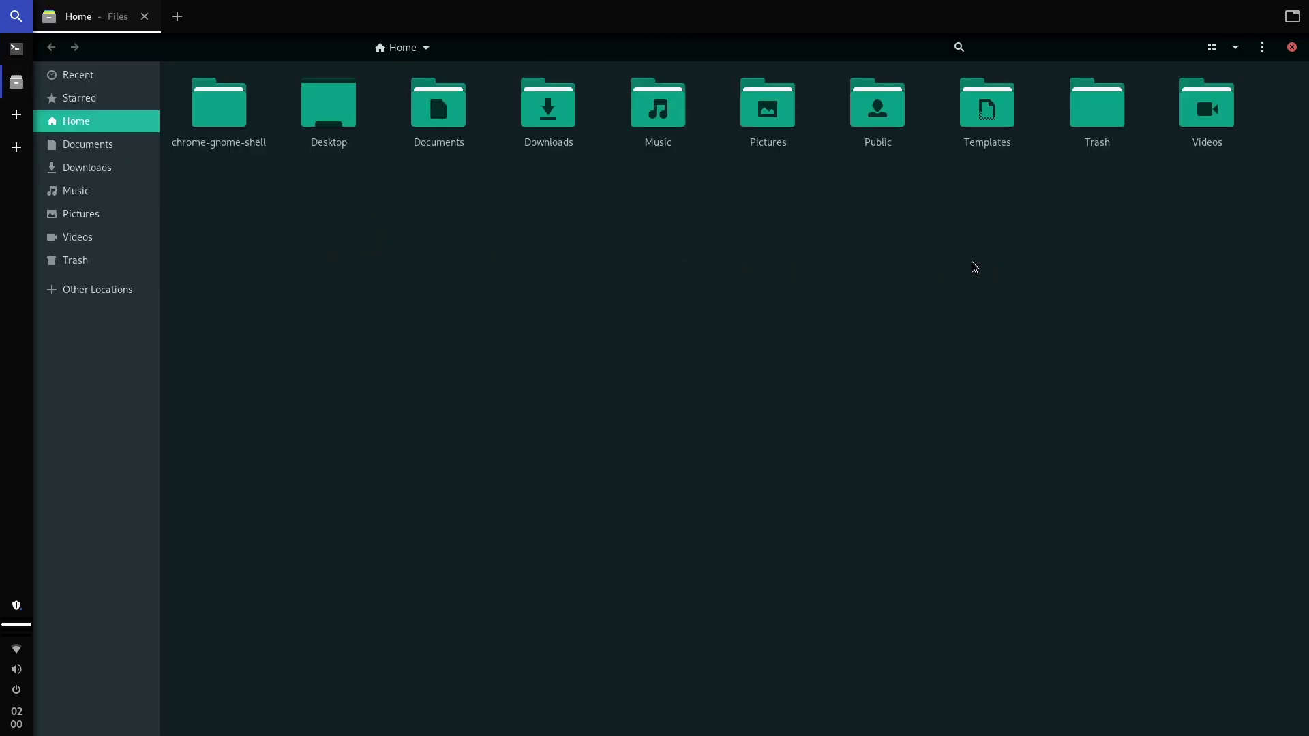
pyautogui.click(16, 48)
pyautogui.click(16, 81)
pyautogui.click(17, 48)
pyautogui.click(20, 82)
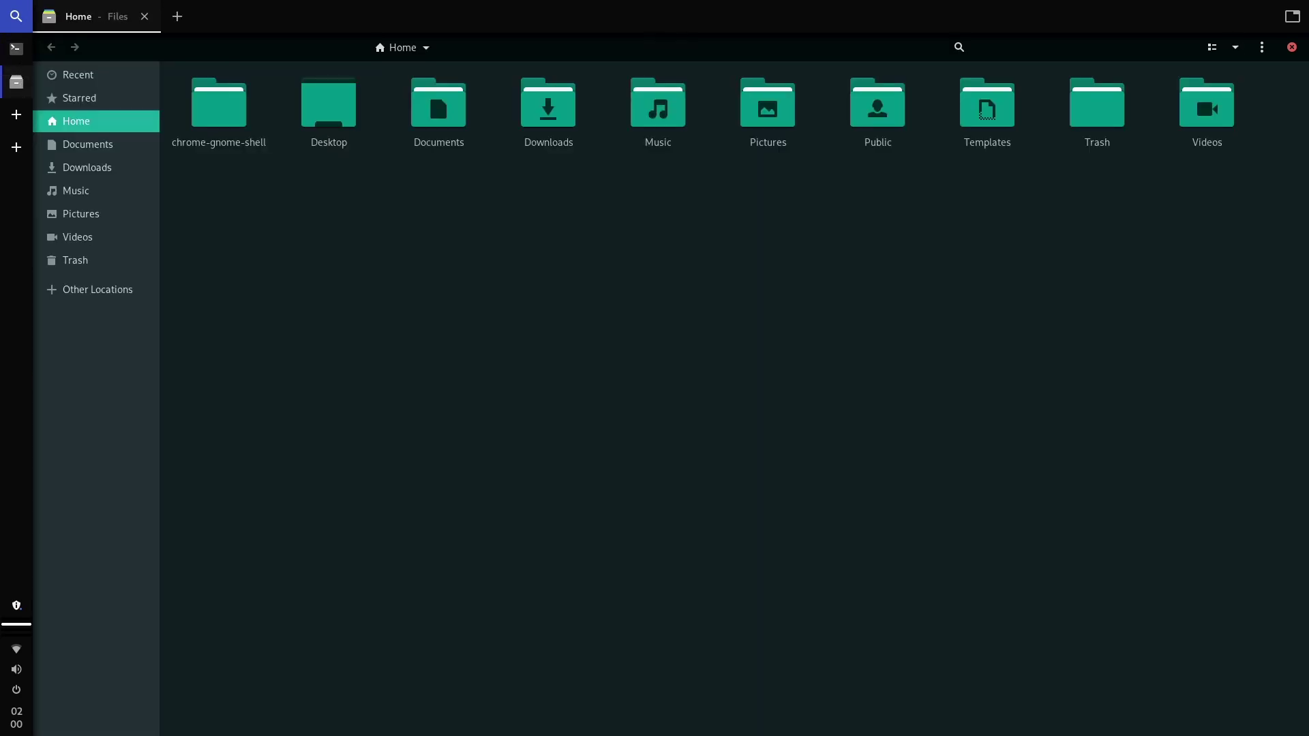
pyautogui.click(16, 48)
pyautogui.click(19, 78)
# - Launch Settings from a new workspace by searching 'set', then go back to Terminal
pyautogui.click(16, 114)
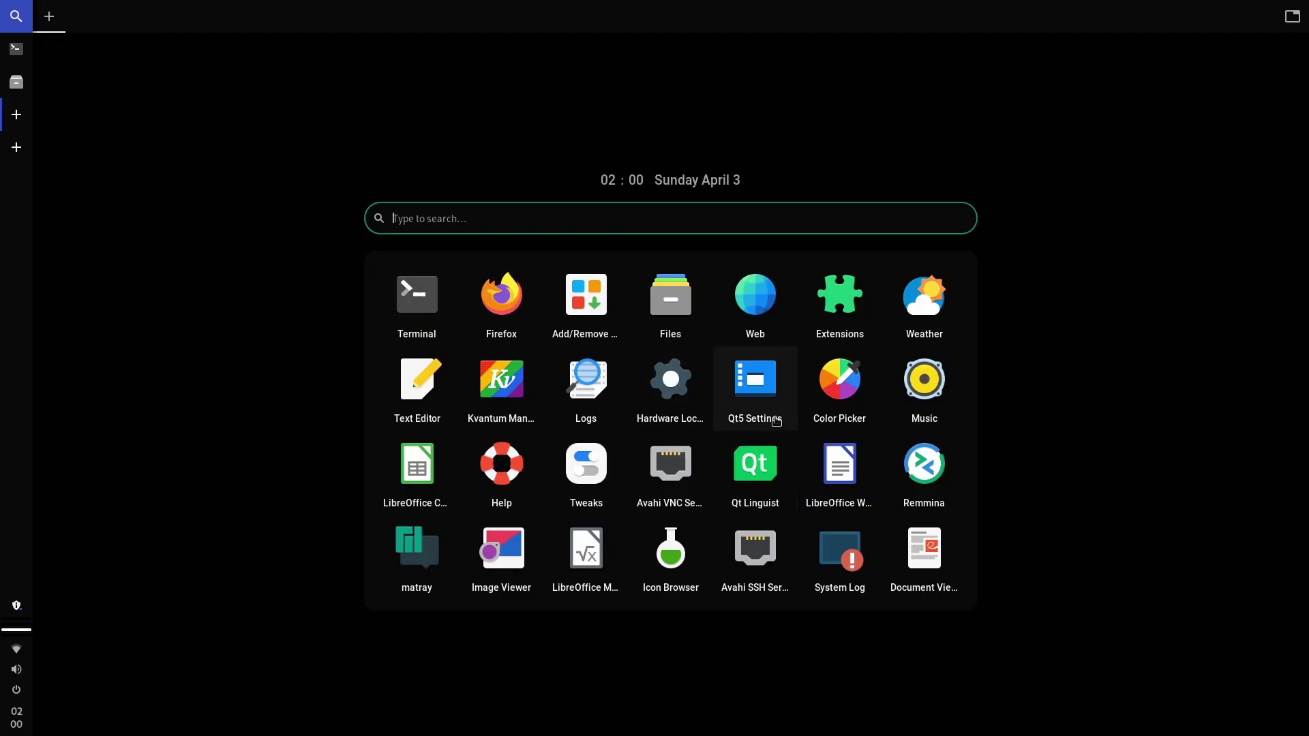
pyautogui.write('set')
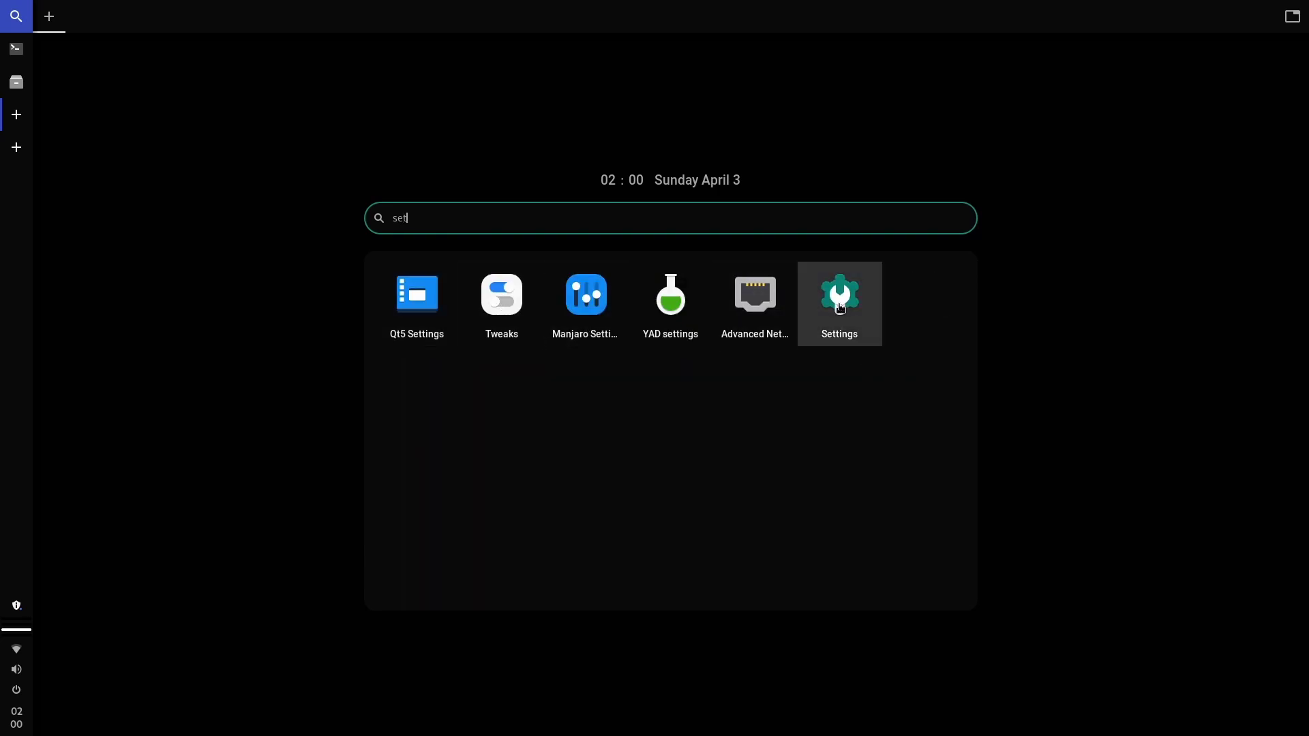
pyautogui.click(800, 344)
pyautogui.click(383, 330)
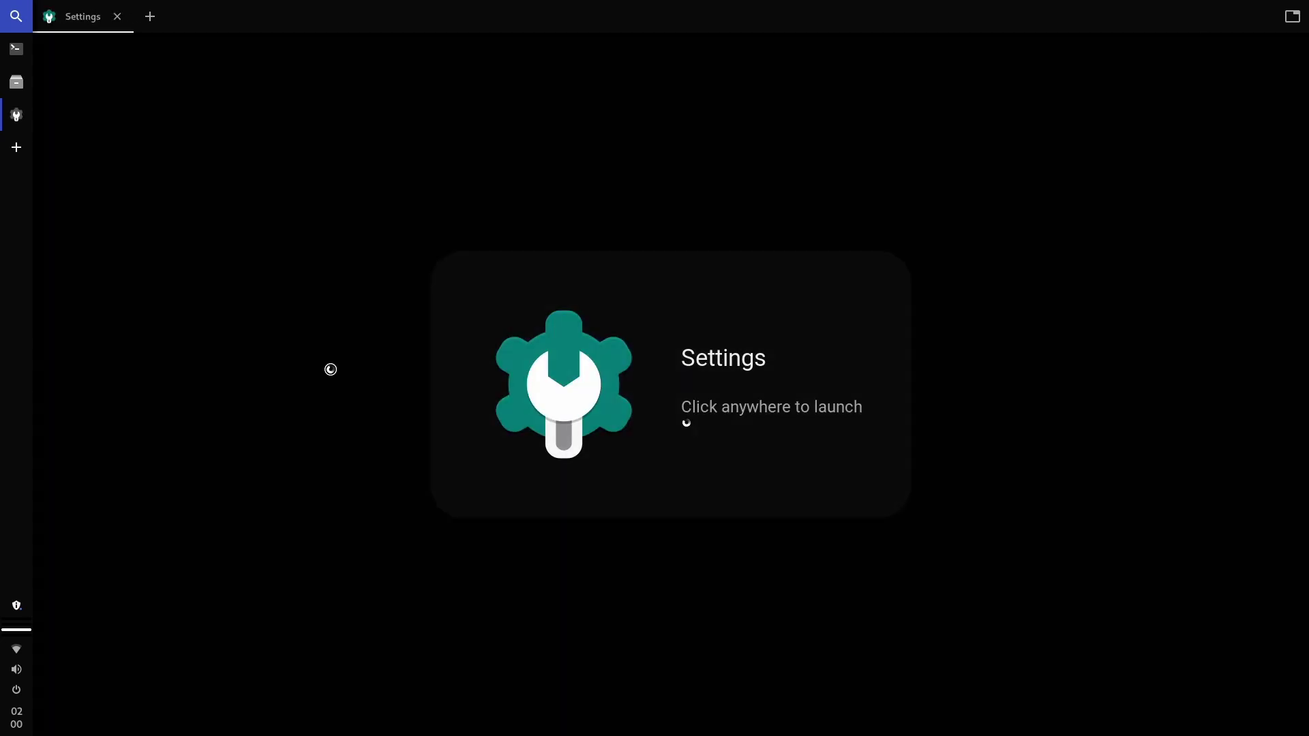
pyautogui.click(24, 82)
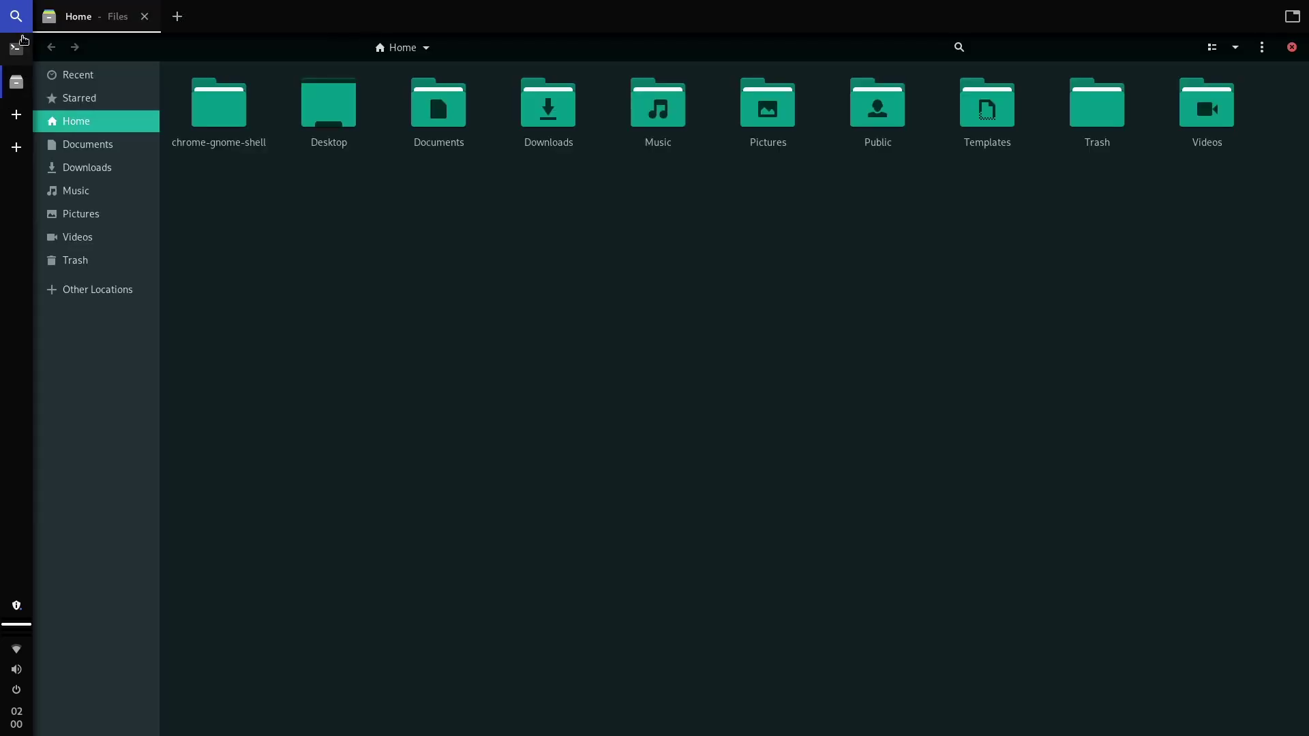
pyautogui.click(22, 43)
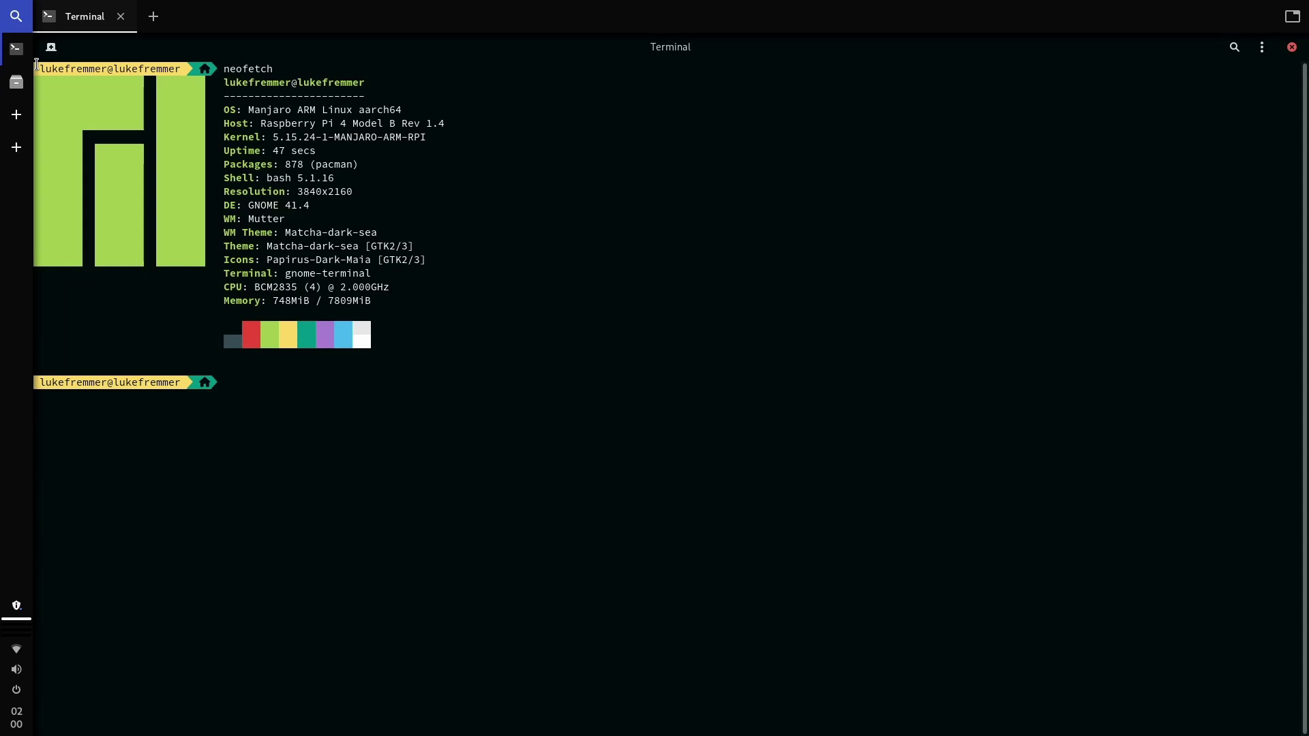
# - Launch Firefox in a new workspace and cycle through the Files, Terminal and Firefox workspaces
pyautogui.click(16, 115)
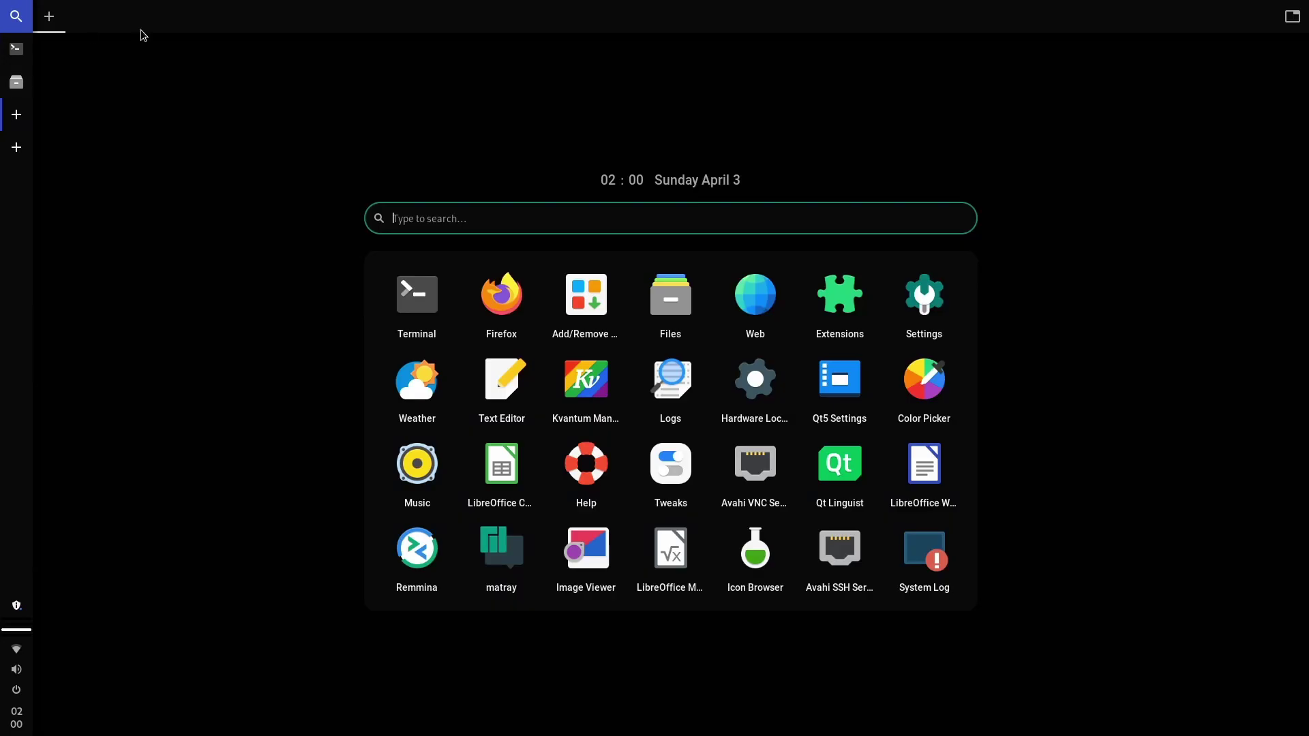
pyautogui.click(504, 308)
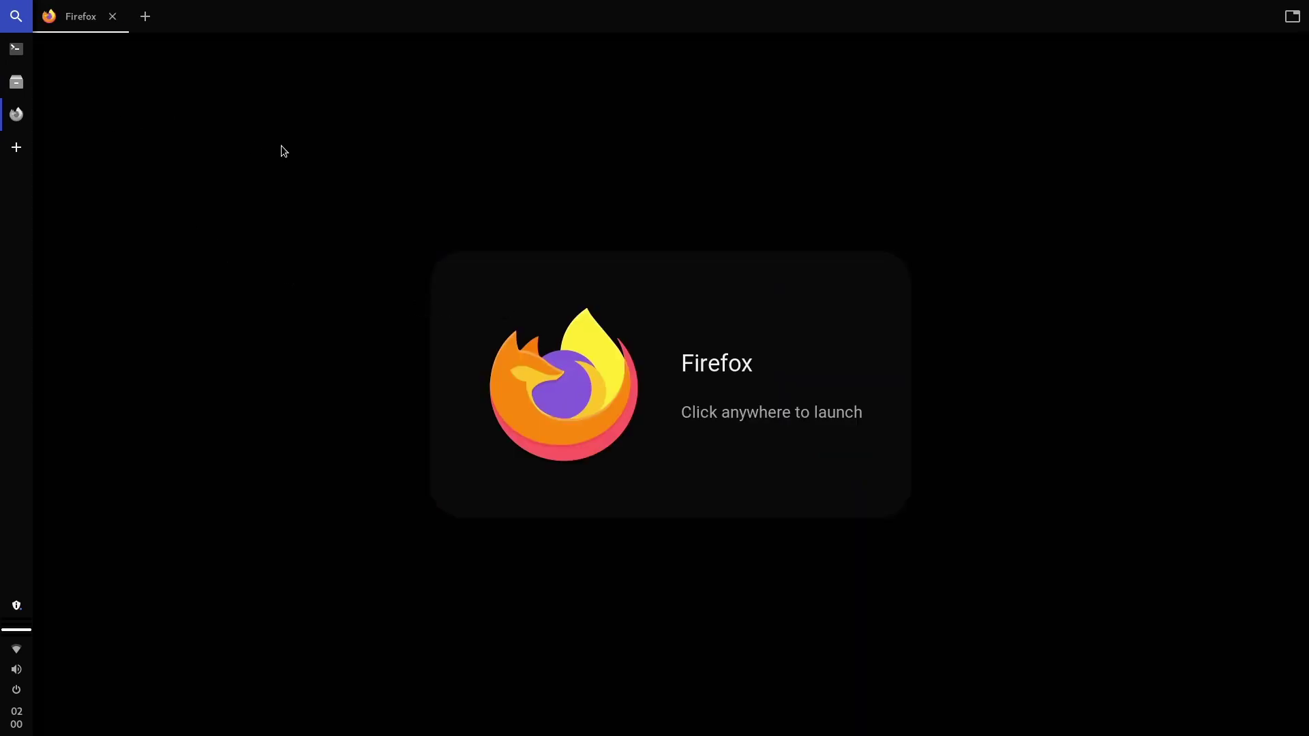
pyautogui.click(17, 80)
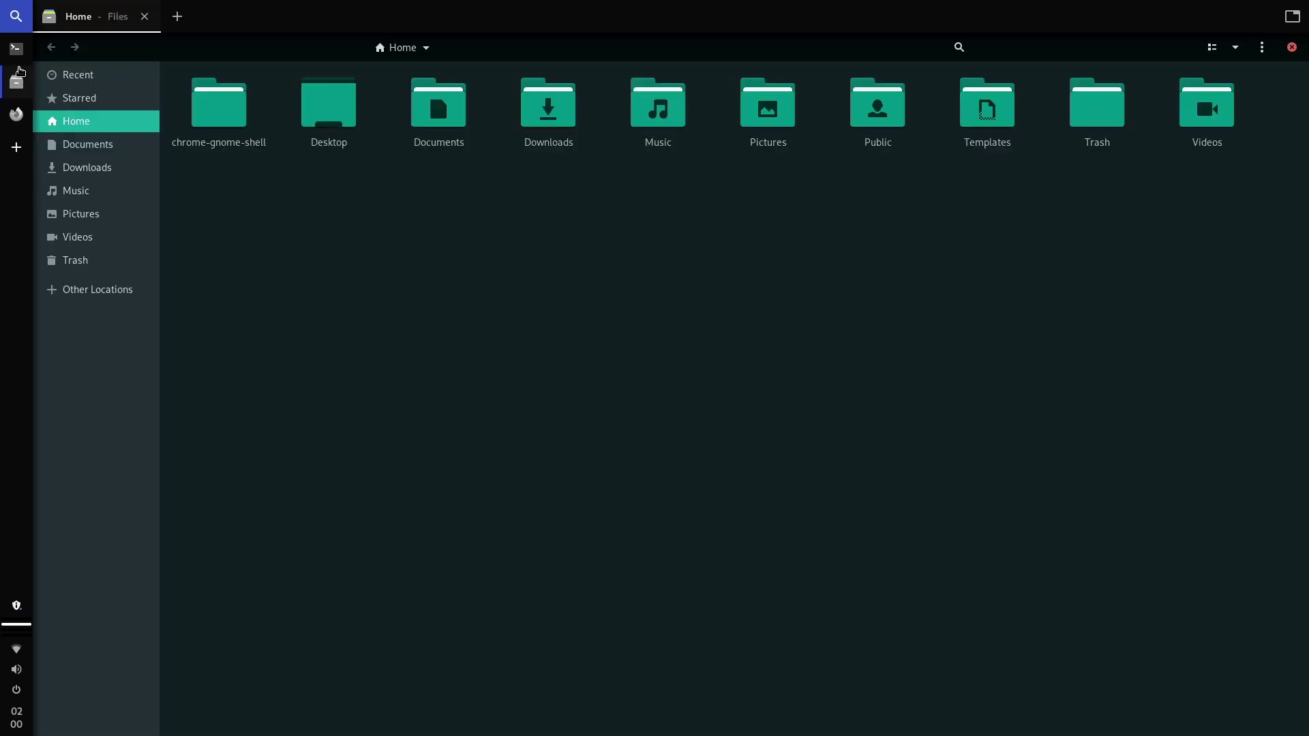
pyautogui.click(16, 48)
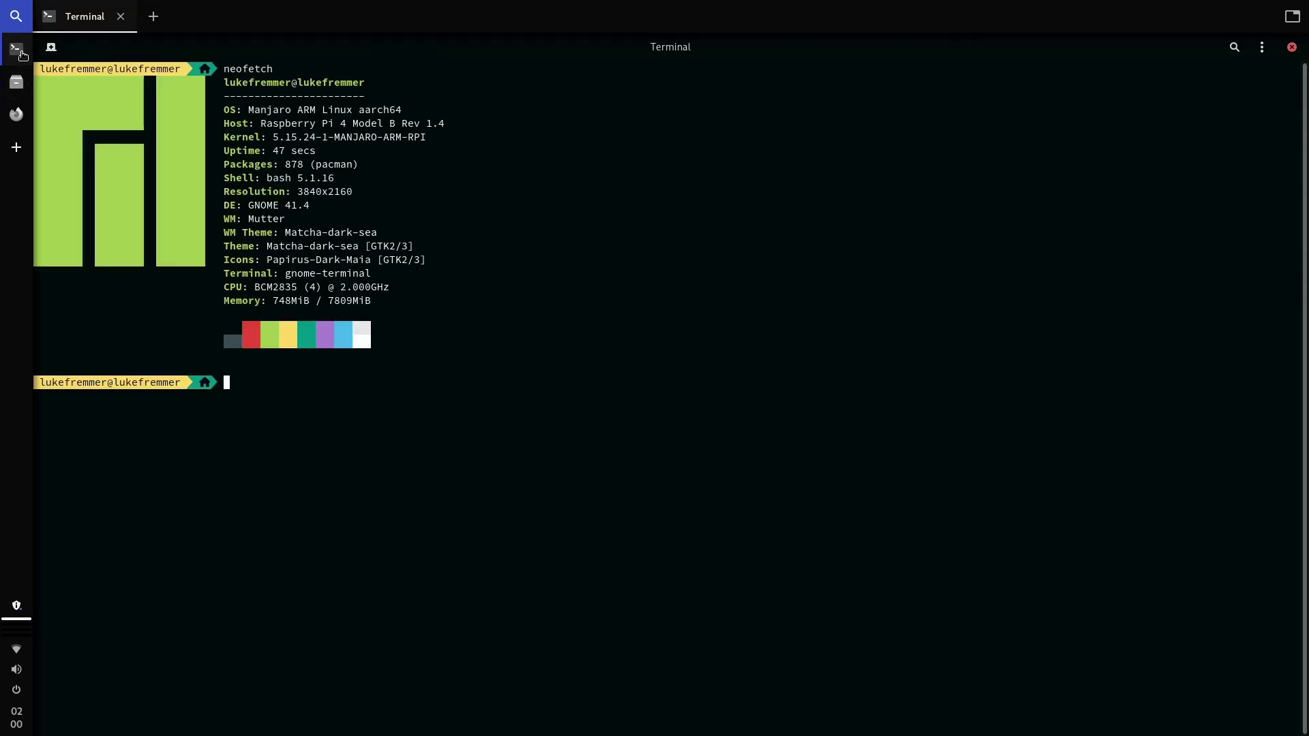
pyautogui.click(16, 82)
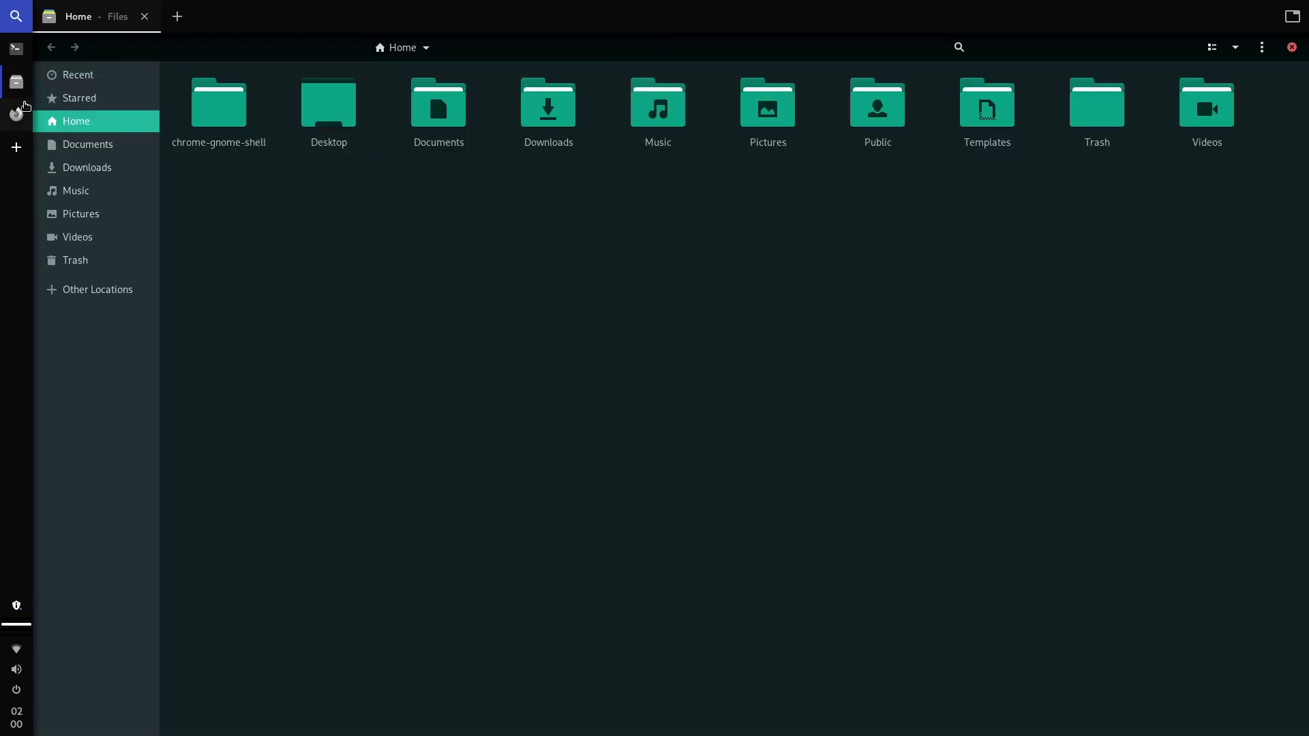
pyautogui.click(16, 114)
pyautogui.click(16, 82)
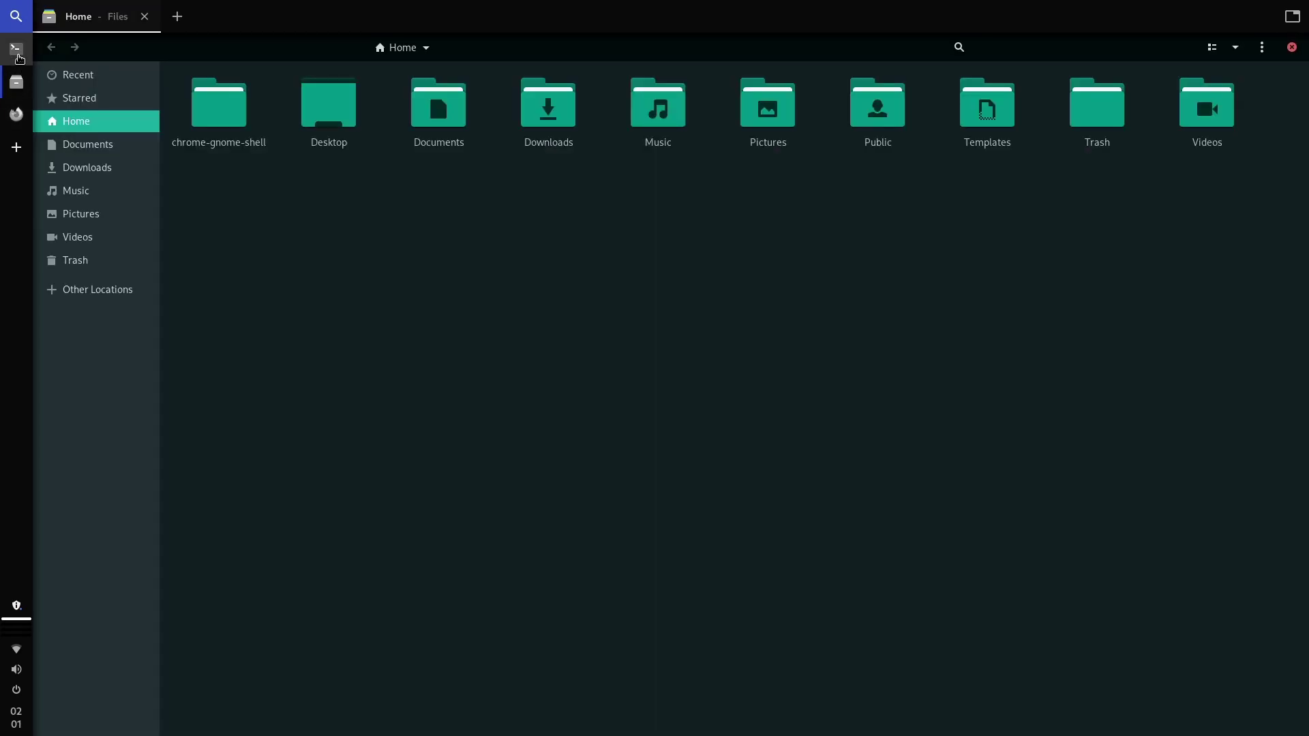
pyautogui.click(16, 49)
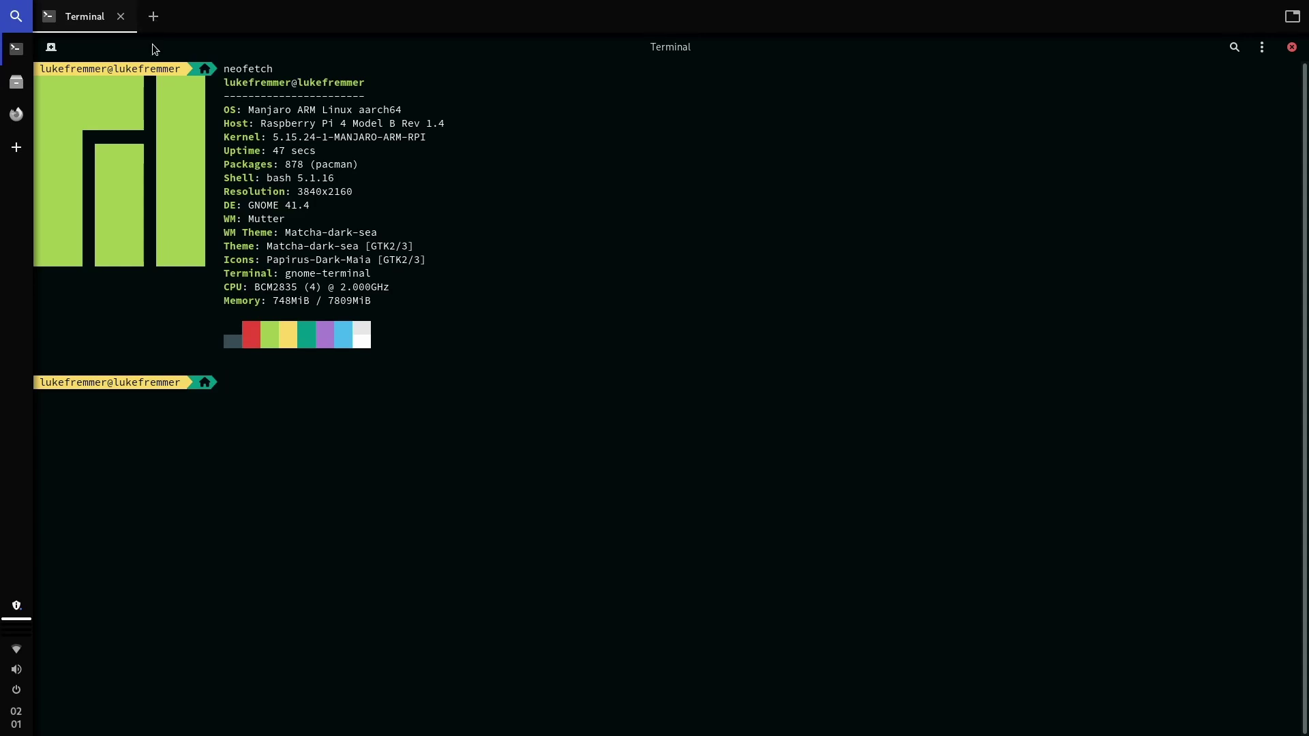
# - Add Files to the Terminal workspace, close the duplicate Files tab, and tile both in Split layout
pyautogui.click(154, 17)
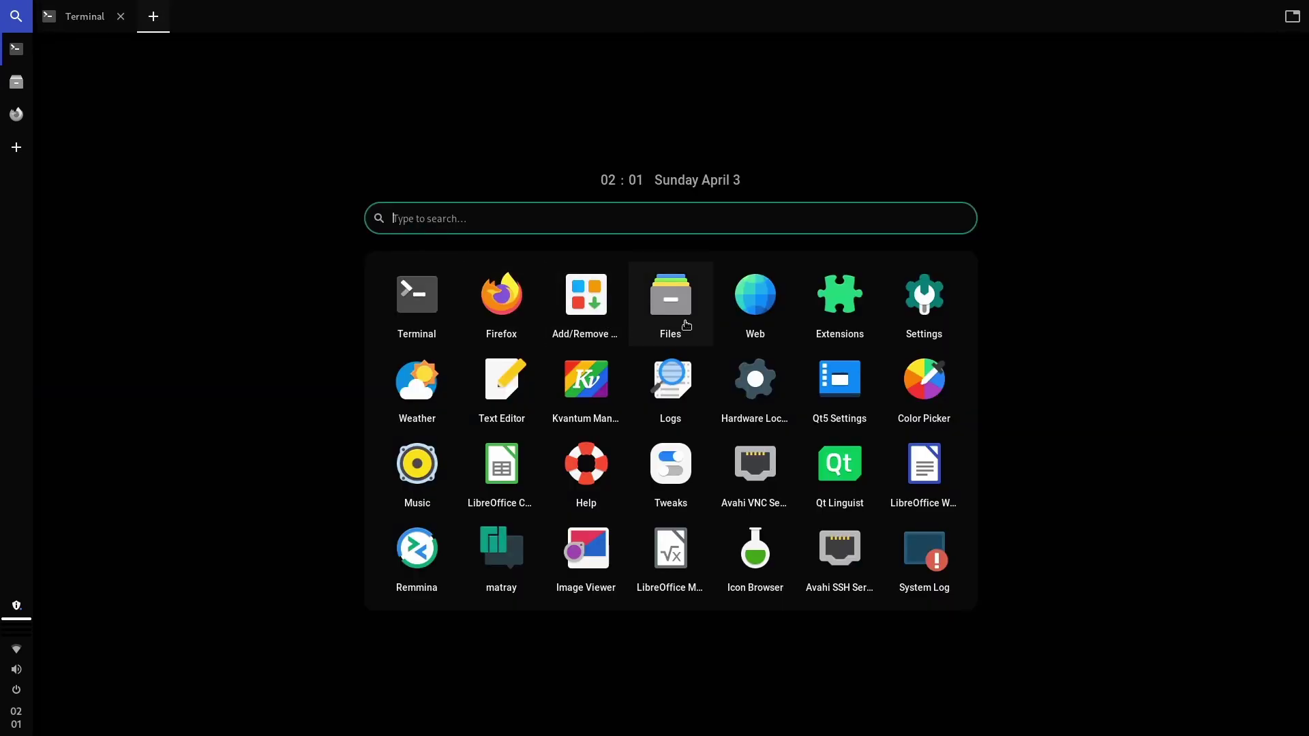
pyautogui.click(686, 325)
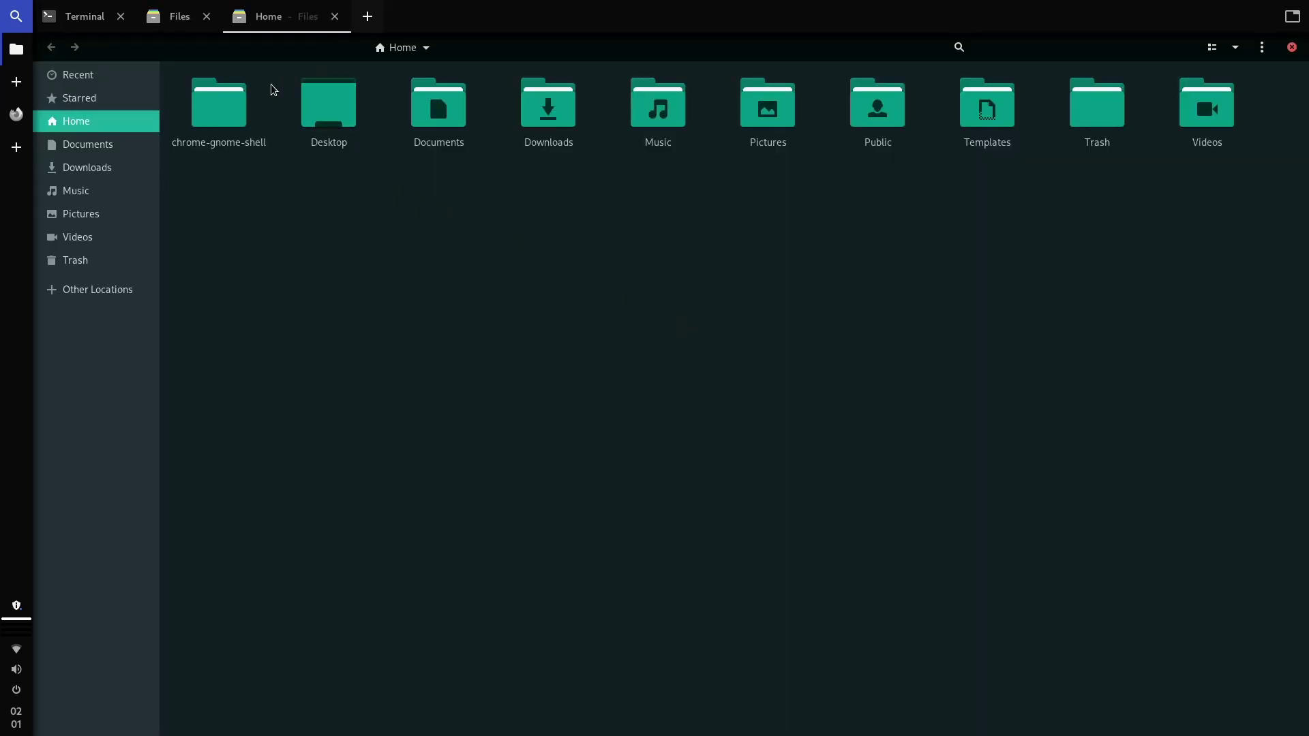
pyautogui.click(107, 4)
pyautogui.click(206, 16)
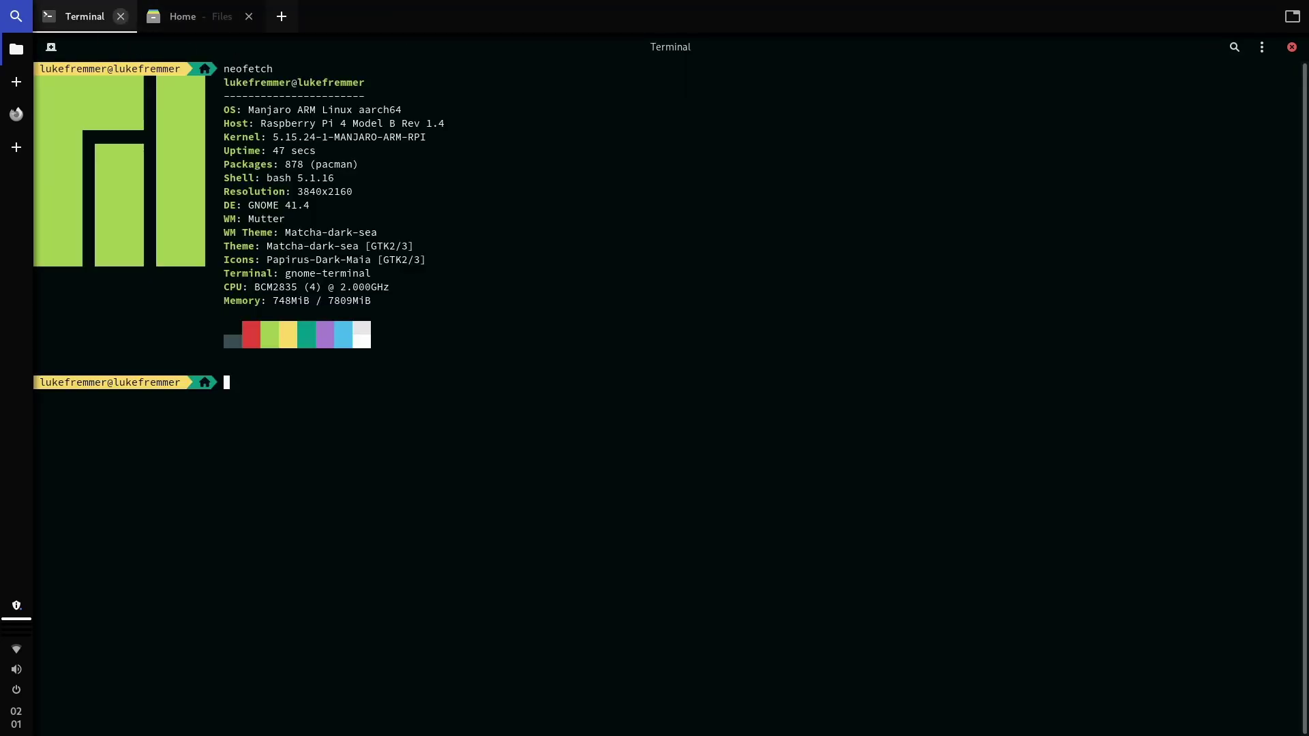
pyautogui.click(1296, 14)
pyautogui.click(1249, 75)
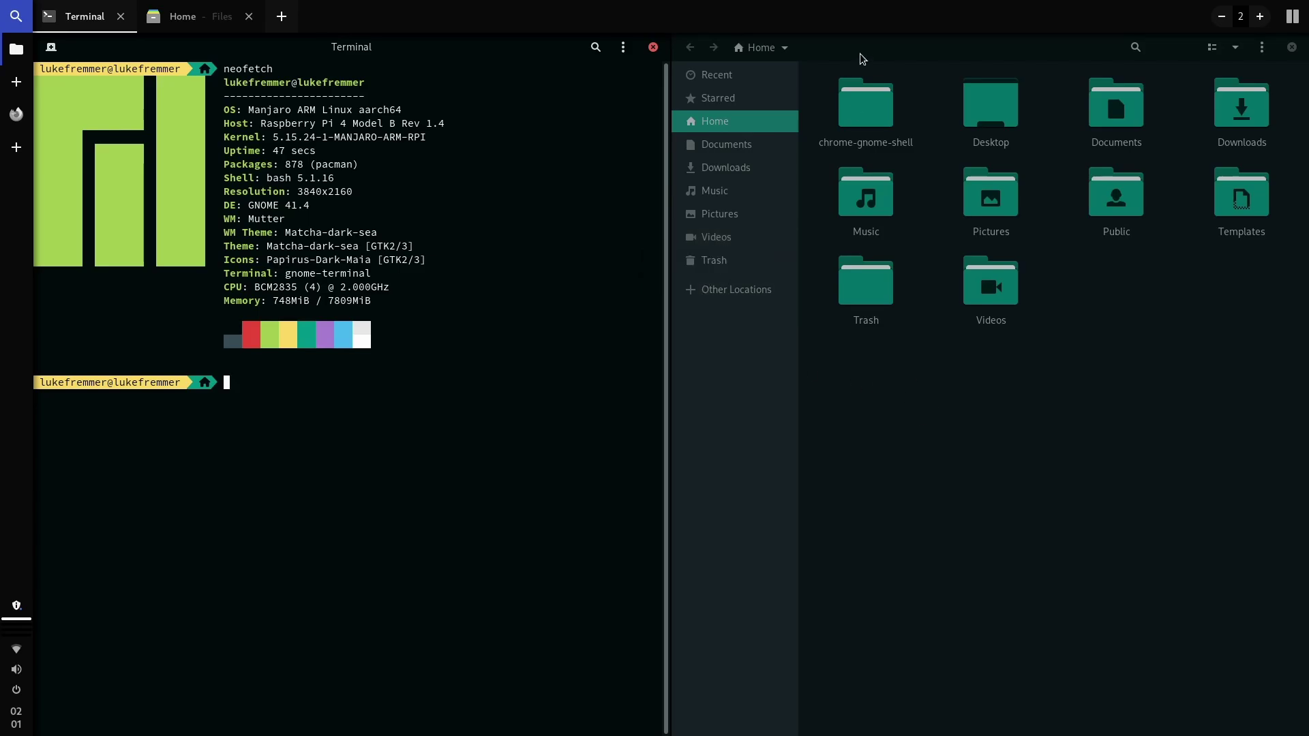
# - Swap the Files and Terminal halves, then switch to a floating layout and nudge Files left
pyautogui.moveTo(860, 59); pyautogui.dragTo(426, 119)
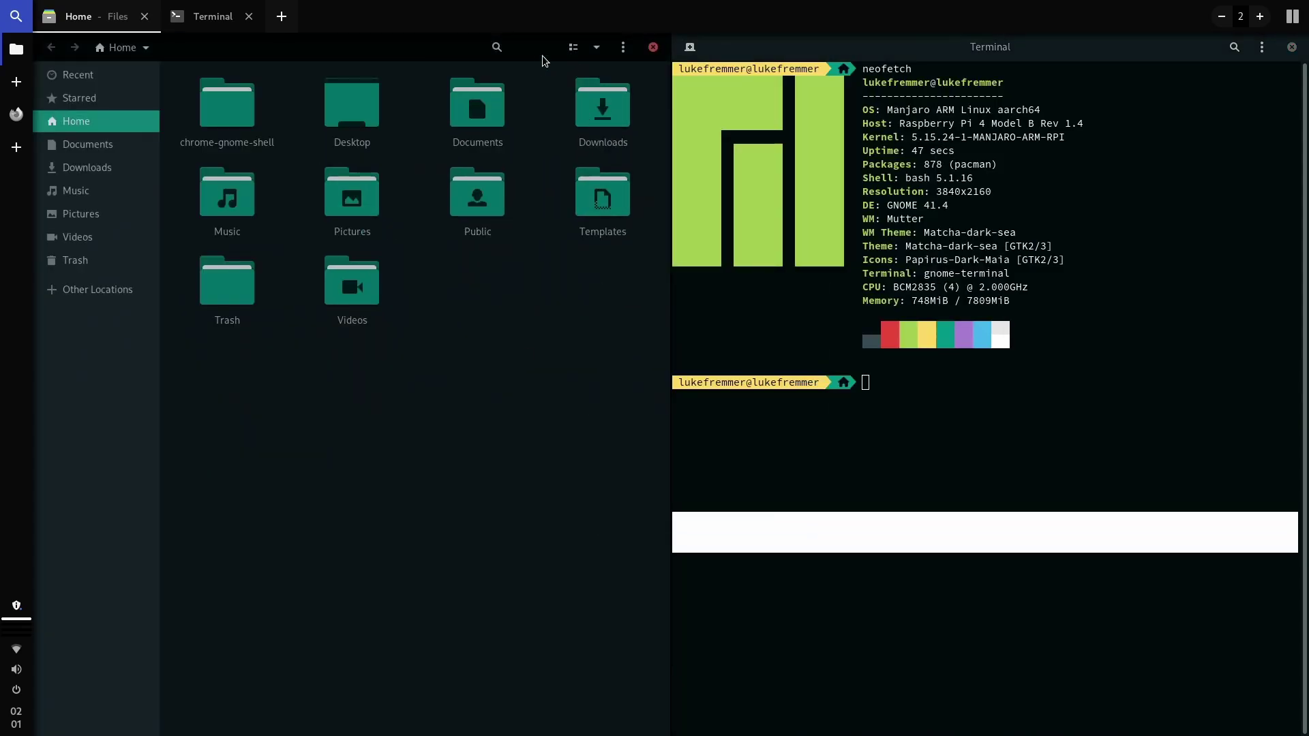
pyautogui.moveTo(538, 75); pyautogui.dragTo(1151, 440)
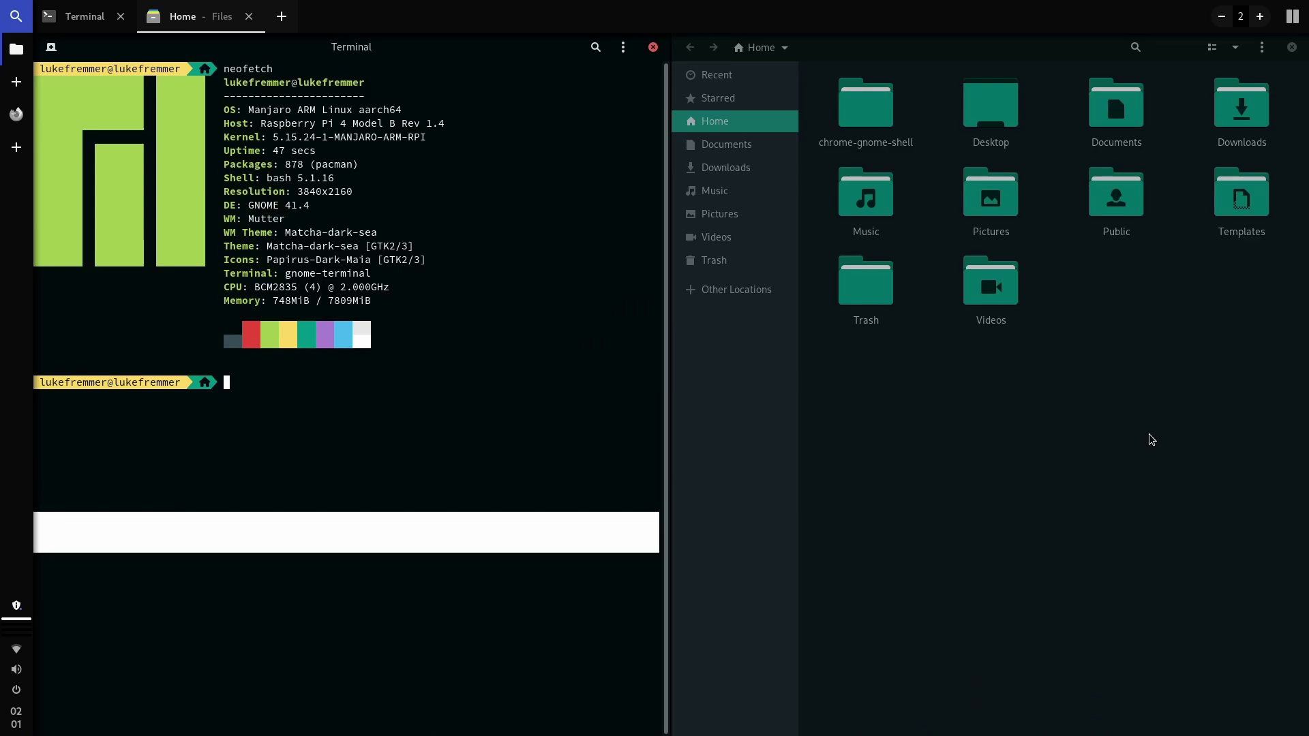
pyautogui.click(1291, 16)
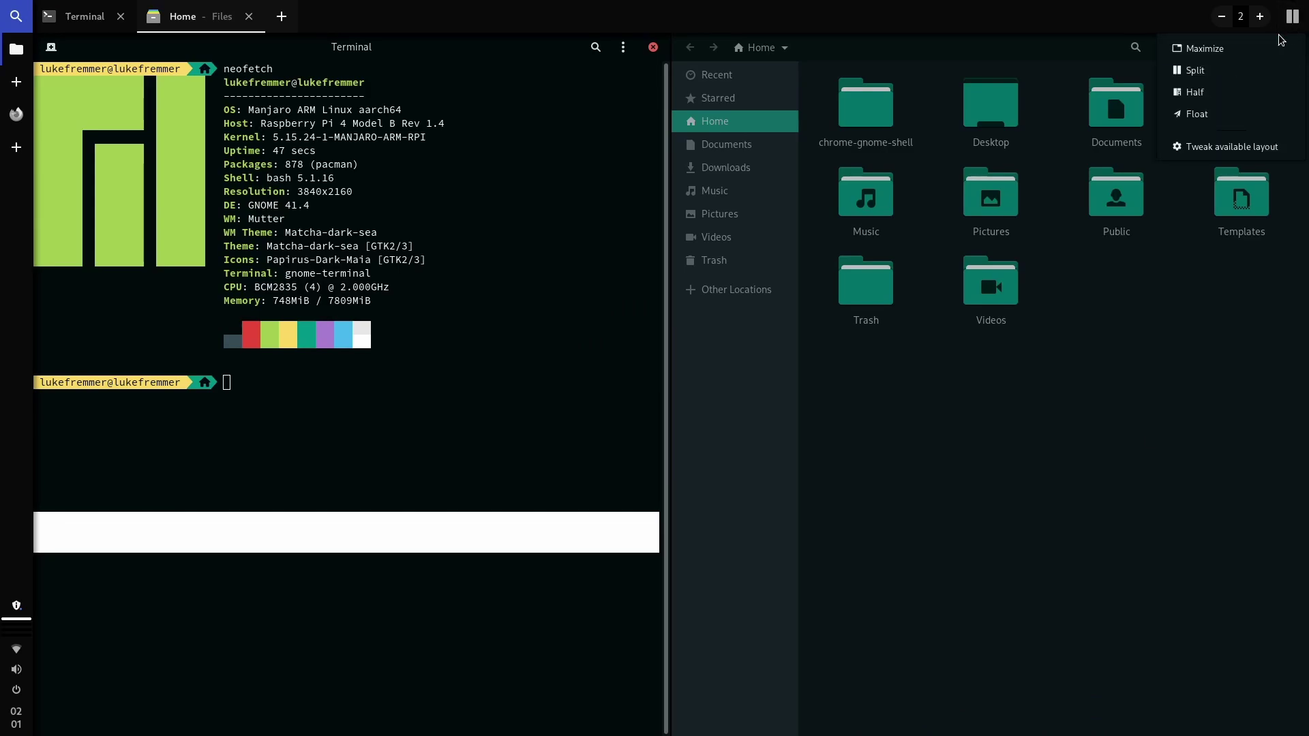
pyautogui.click(1212, 111)
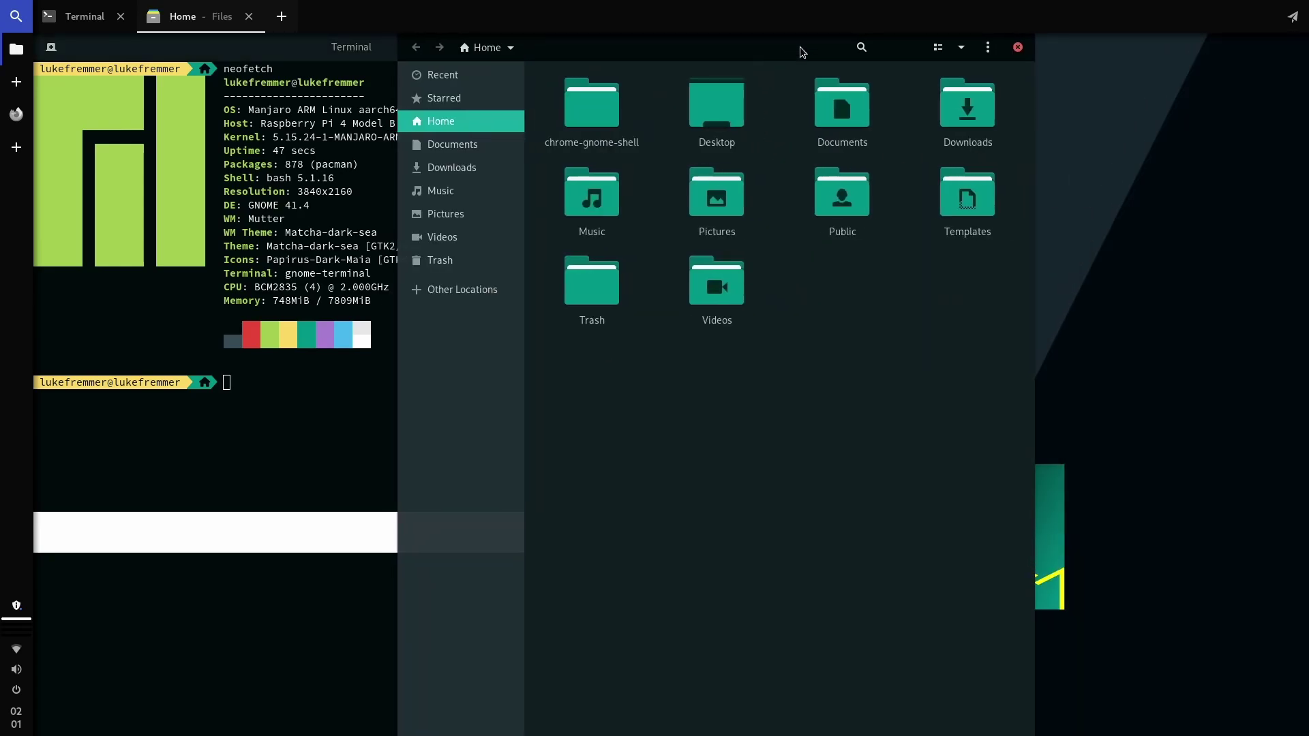
pyautogui.moveTo(815, 54); pyautogui.dragTo(1077, 252)
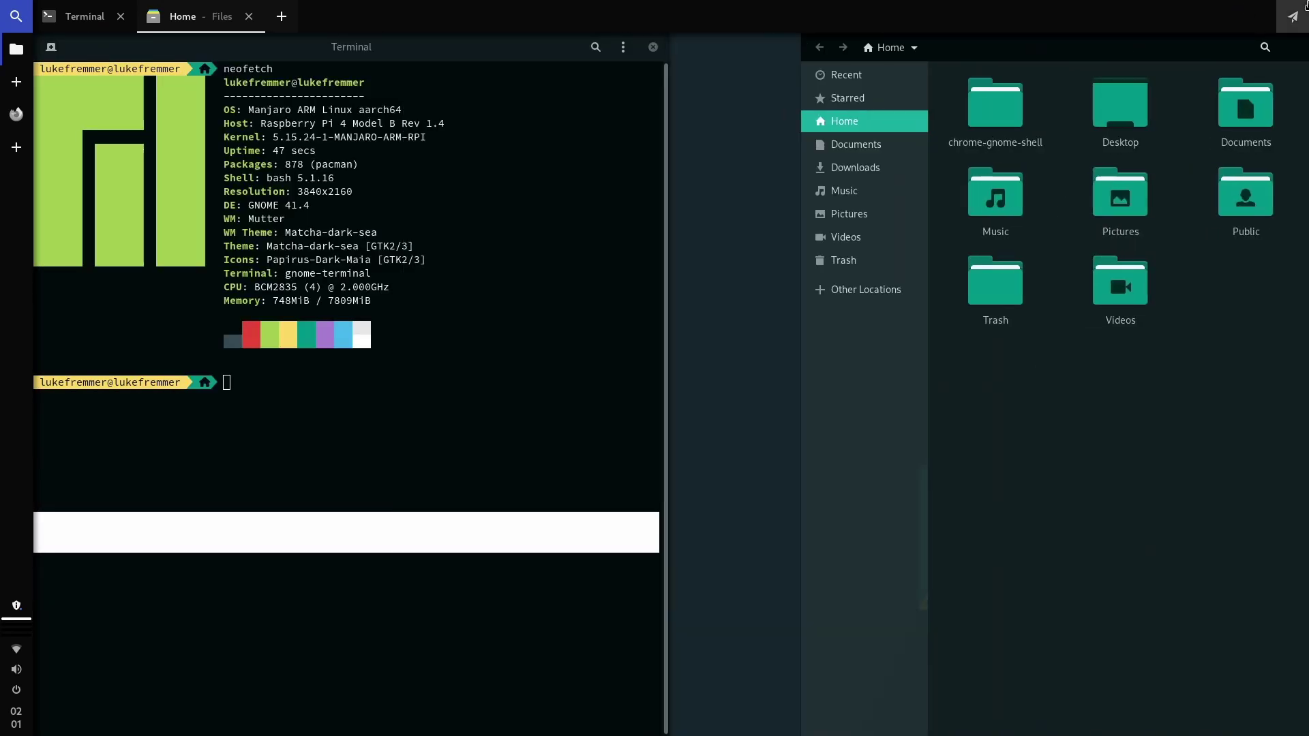
# - Switch the layout to Half, then Maximize, and bring Terminal to the front
pyautogui.click(1292, 16)
pyautogui.click(1262, 88)
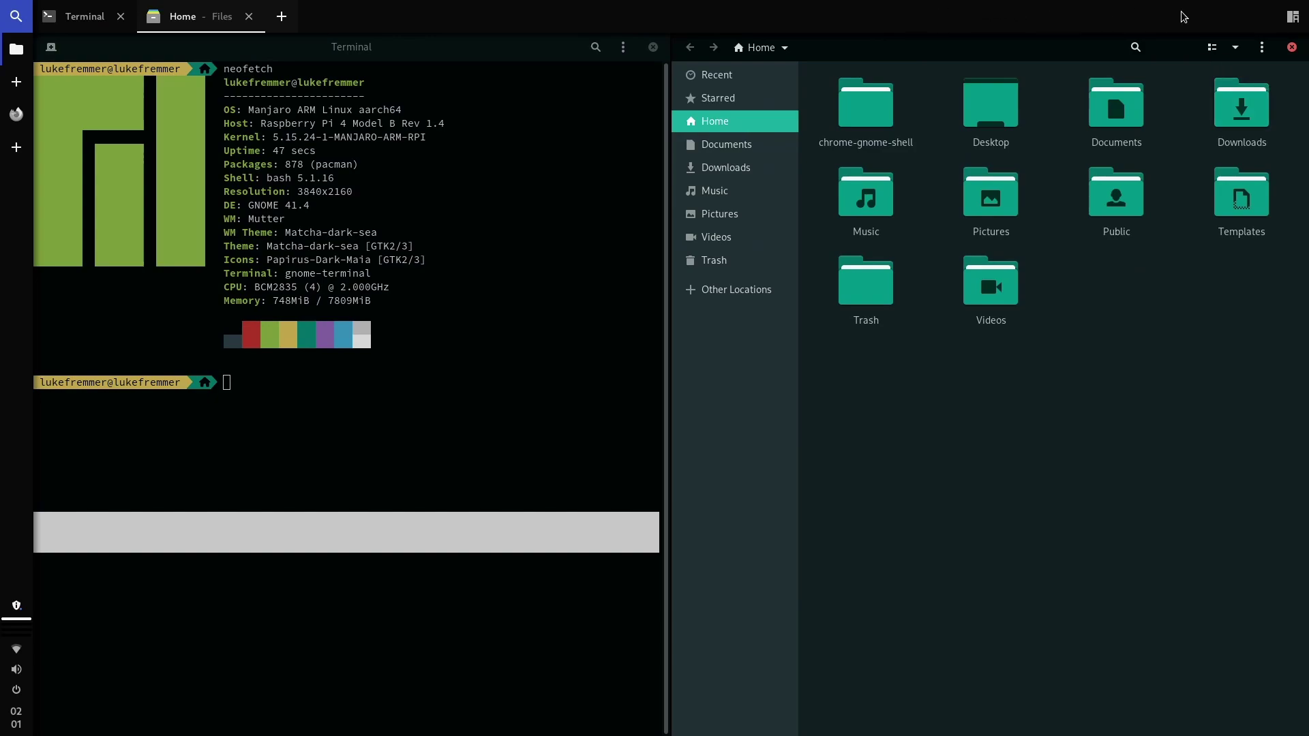
pyautogui.click(1295, 15)
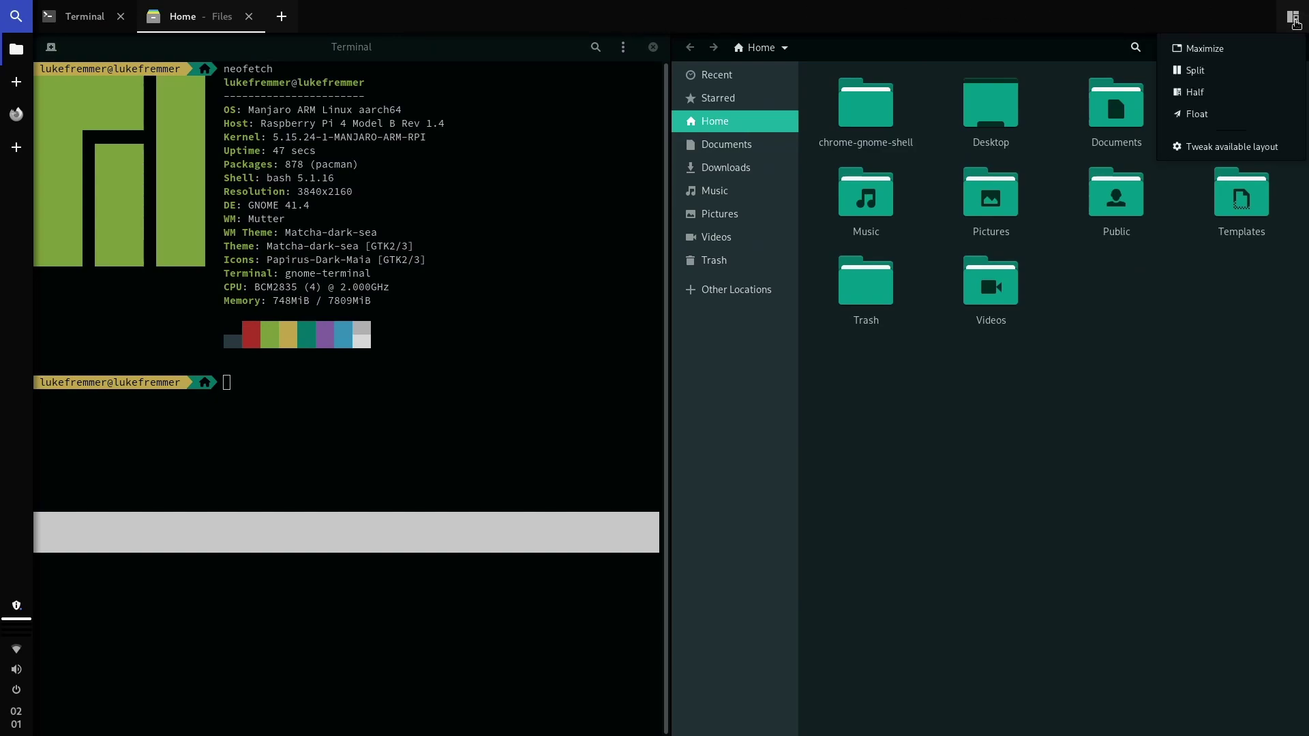
pyautogui.click(1210, 47)
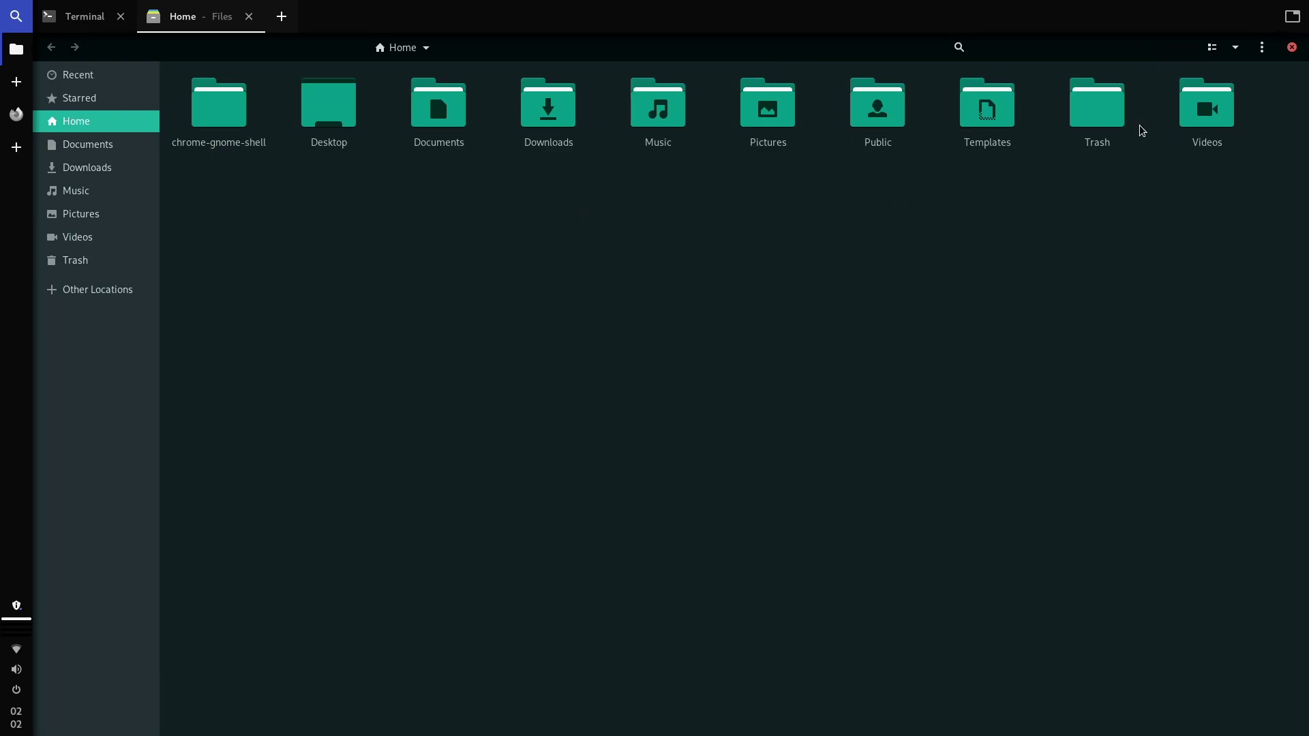
pyautogui.click(1305, 5)
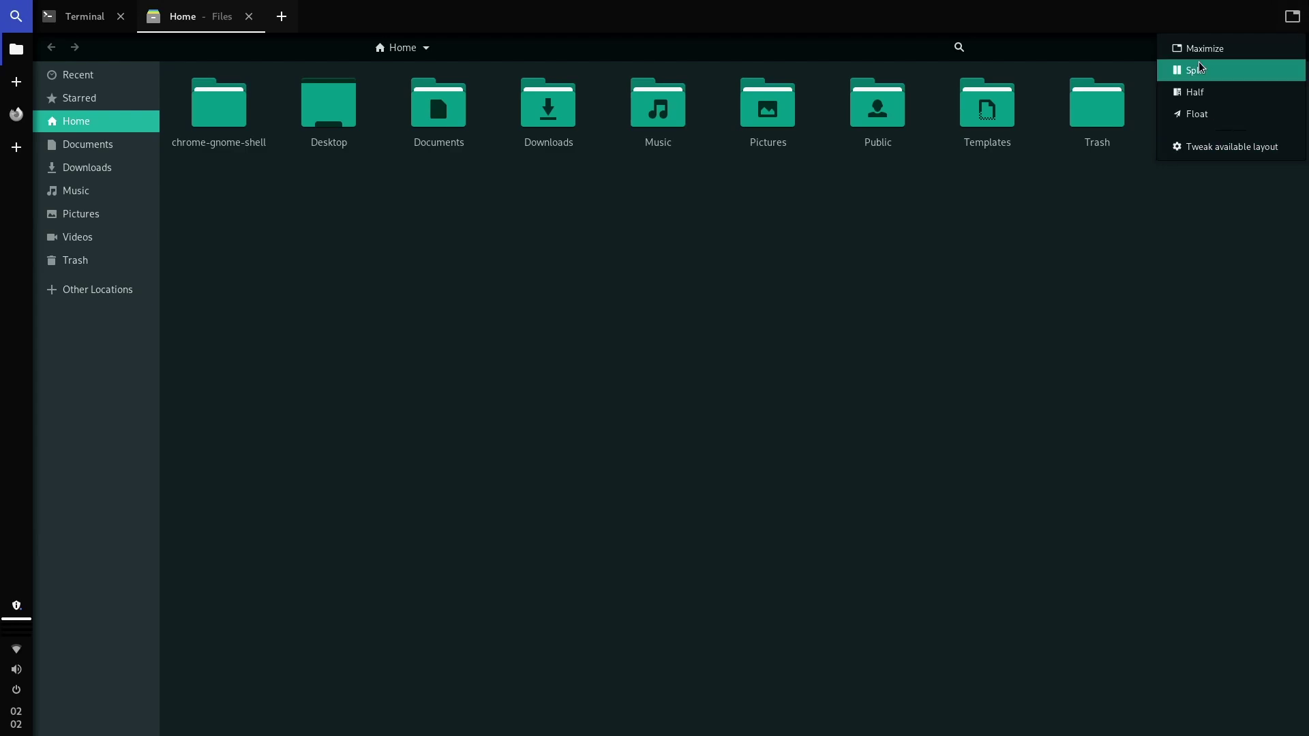
pyautogui.click(995, 228)
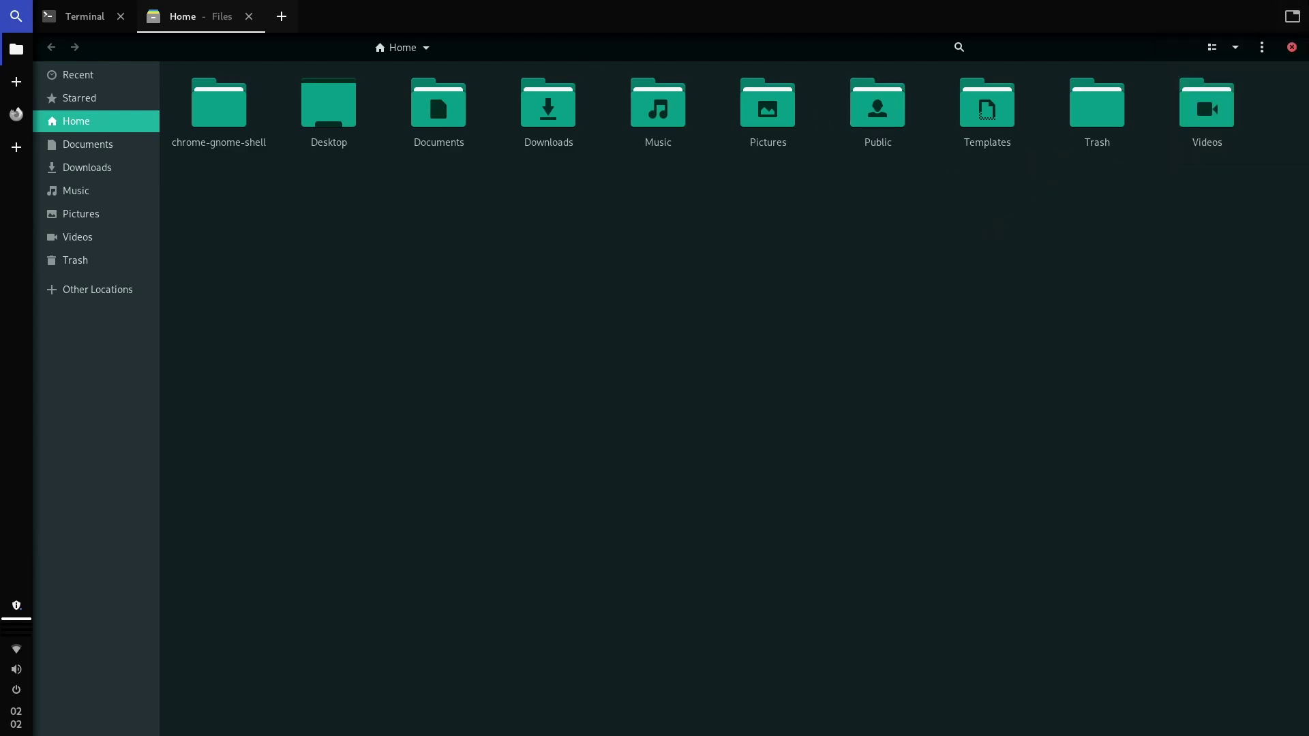
pyautogui.click(65, 8)
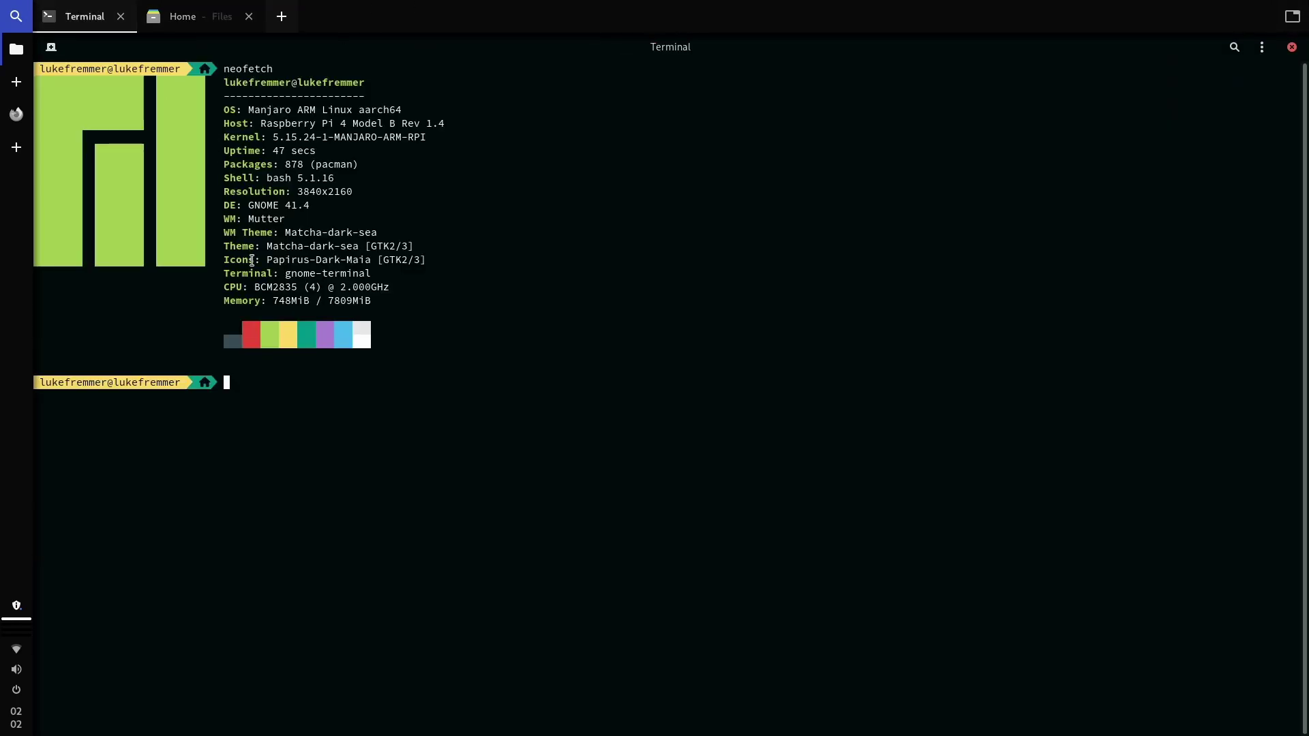
# - Run 'sudo pacman -S rpi-imager' and enter the sudo password
pyautogui.write('sudo pacman -S')
pyautogui.write('rpi-imager')
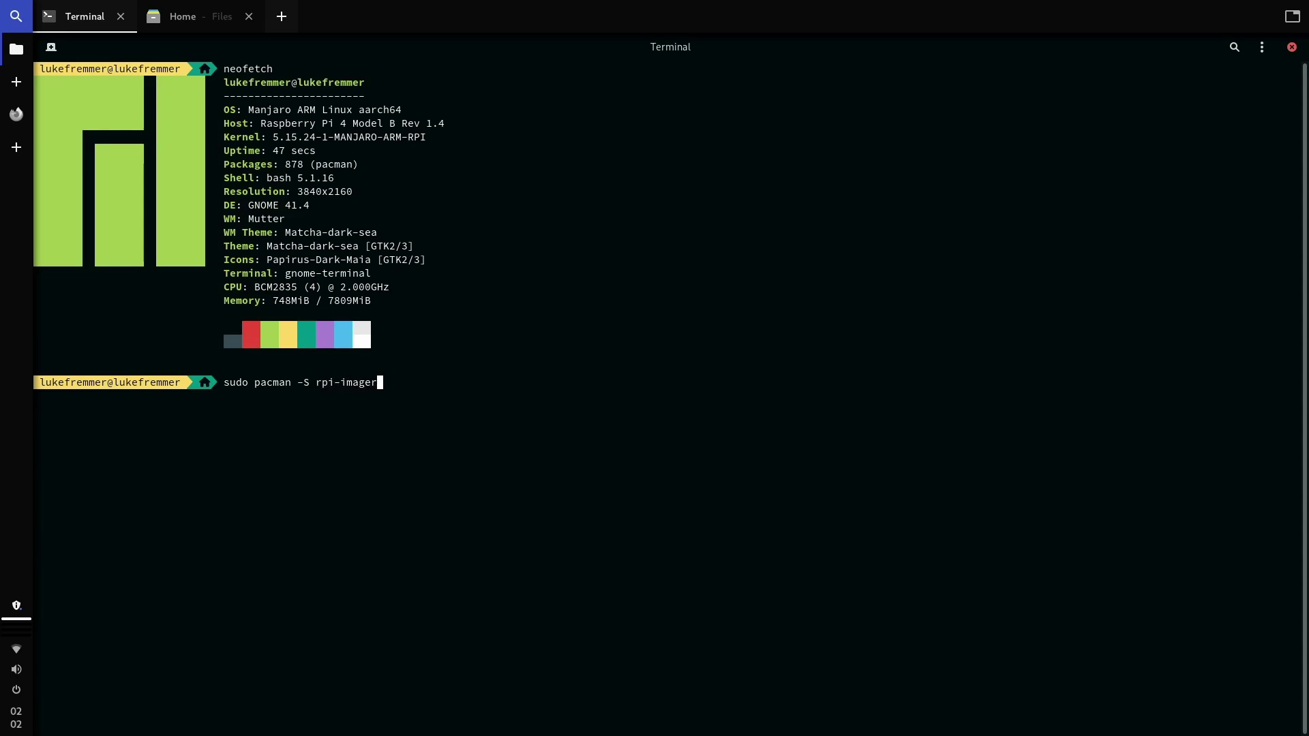
pyautogui.press('Return')
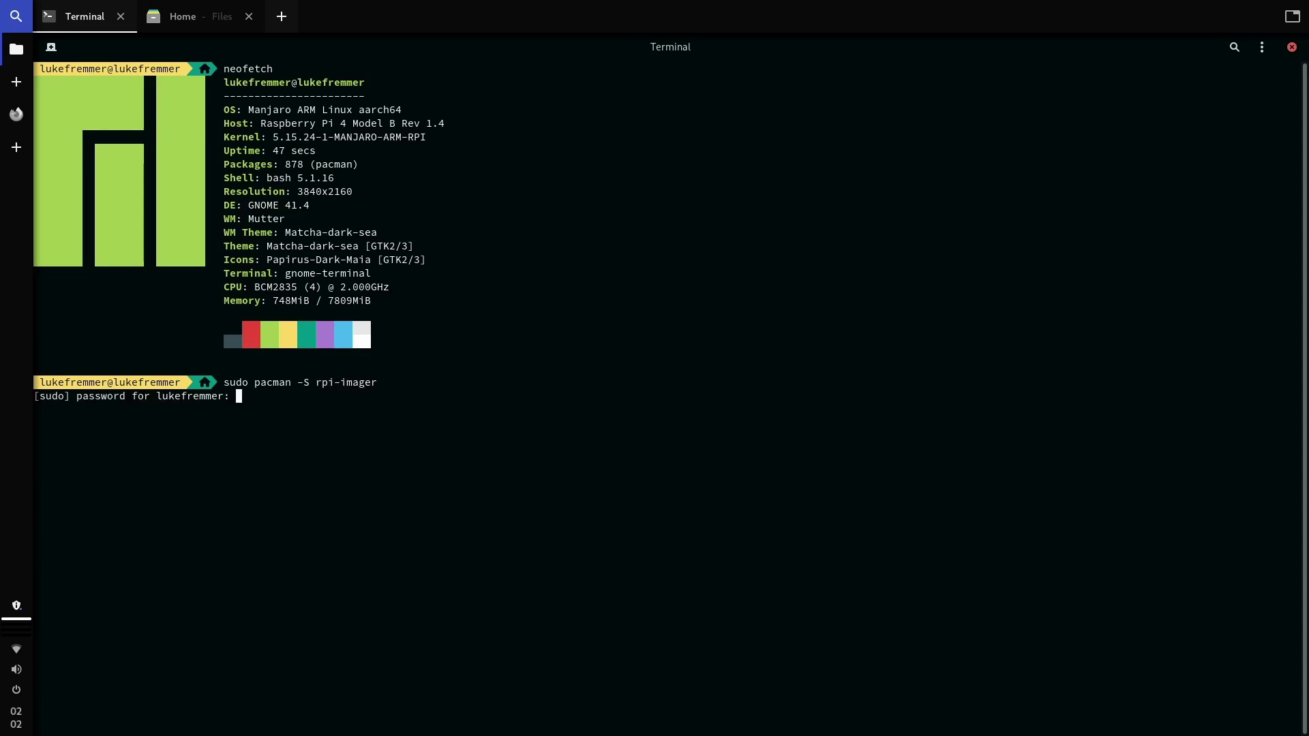
pyautogui.press('Return')
# - Load google.com in the Firefox workspace
pyautogui.click(5, 108)
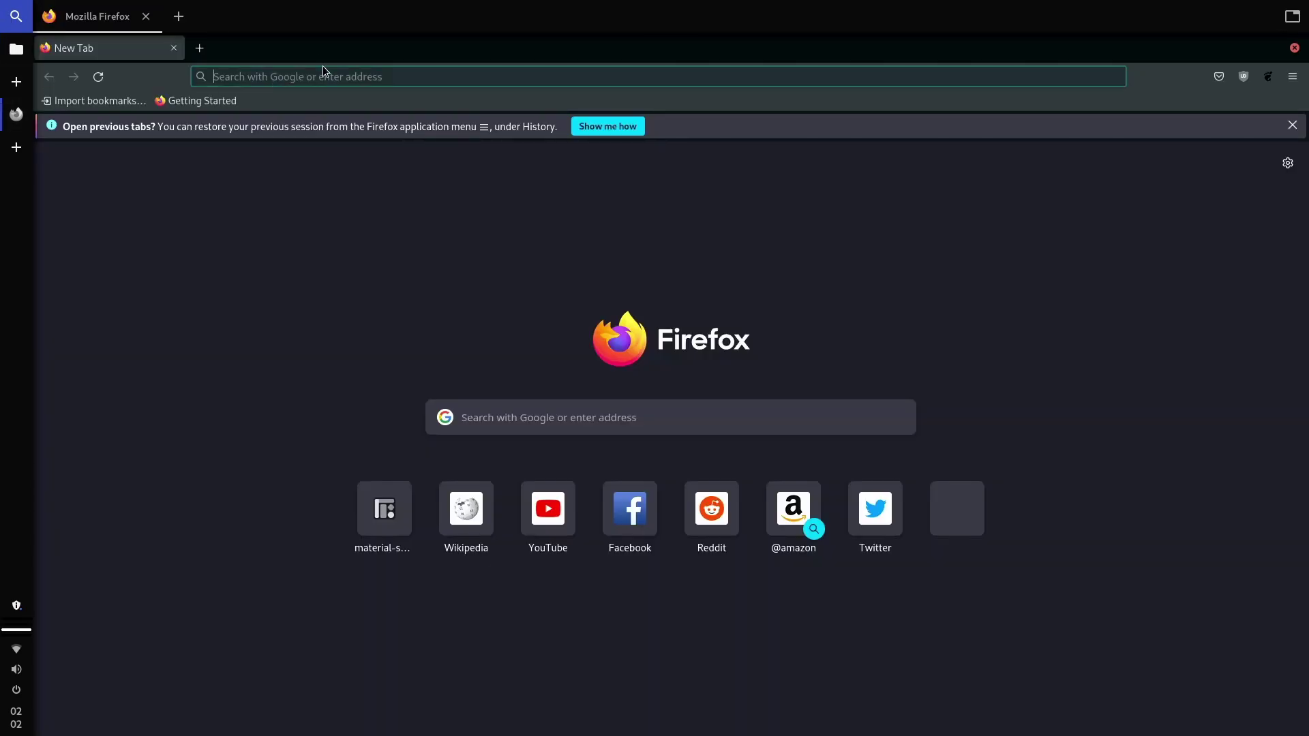
pyautogui.write('google.com/')
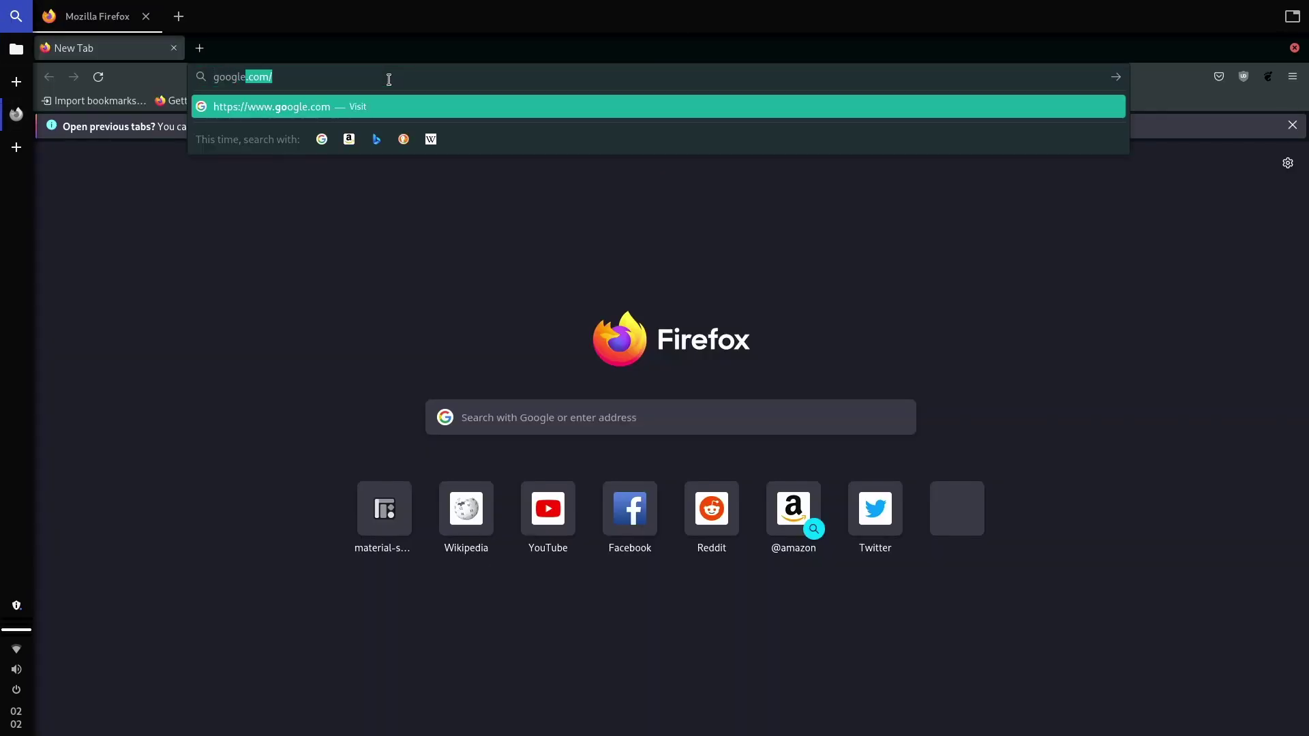
pyautogui.press('Return')
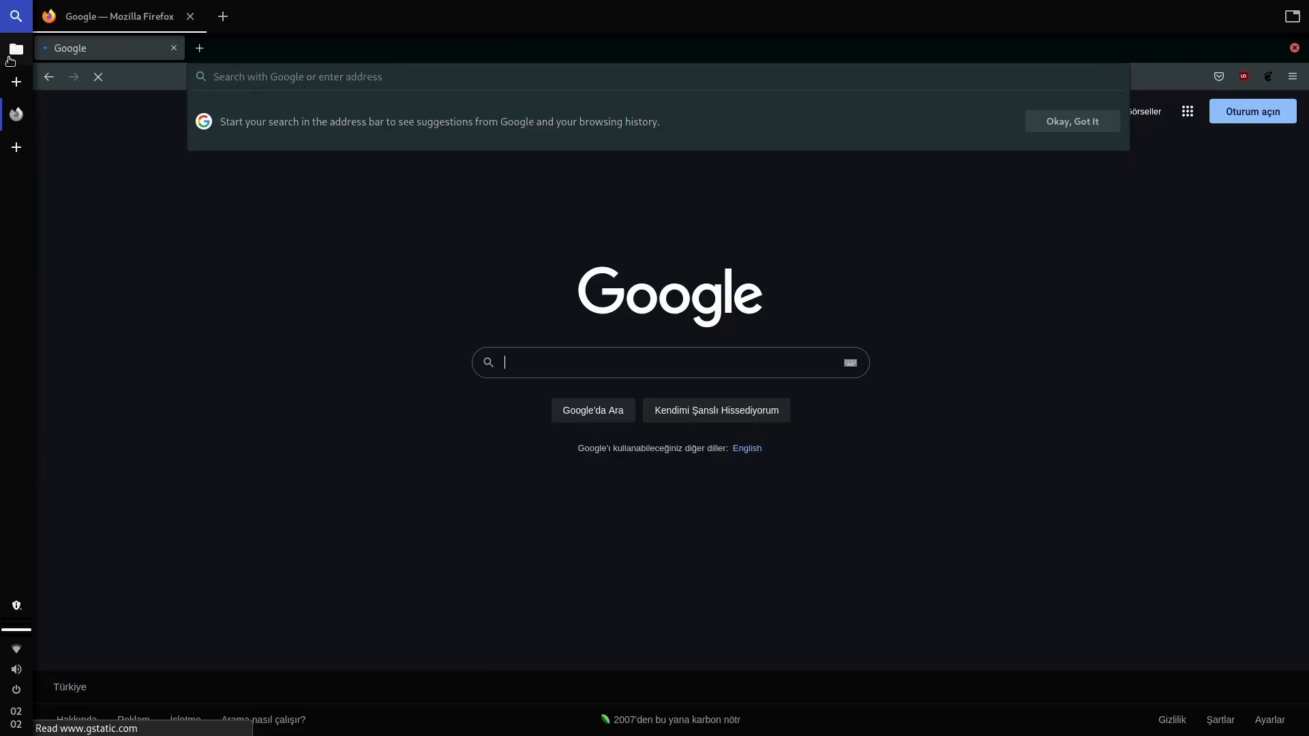
# - Back in Terminal, answer y to confirm the rpi-imager reinstall
pyautogui.click(16, 49)
pyautogui.moveTo(371, 327); pyautogui.dragTo(328, 539)
pyautogui.click(354, 599)
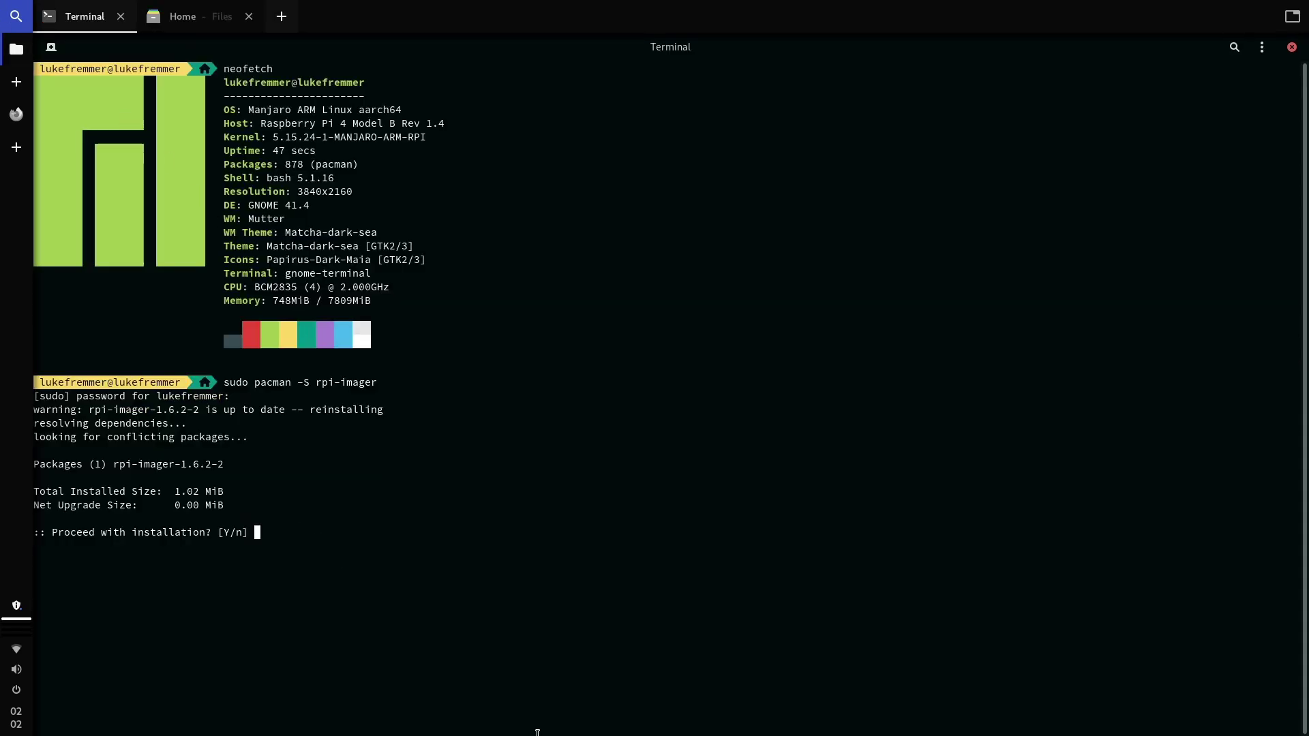
pyautogui.write('y')
pyautogui.press('Return')
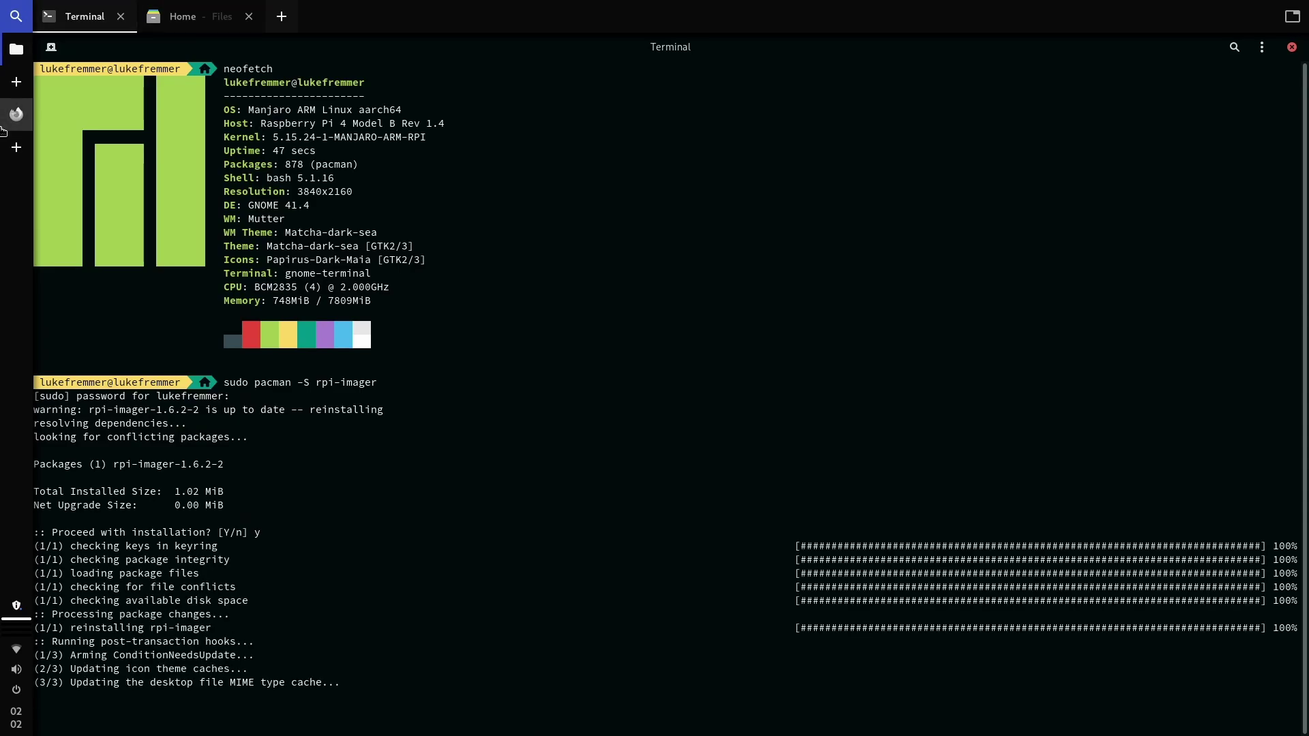
# - Switch between Firefox and Terminal, move the Firefox workspace up one slot, and close Firefox
pyautogui.click(5, 126)
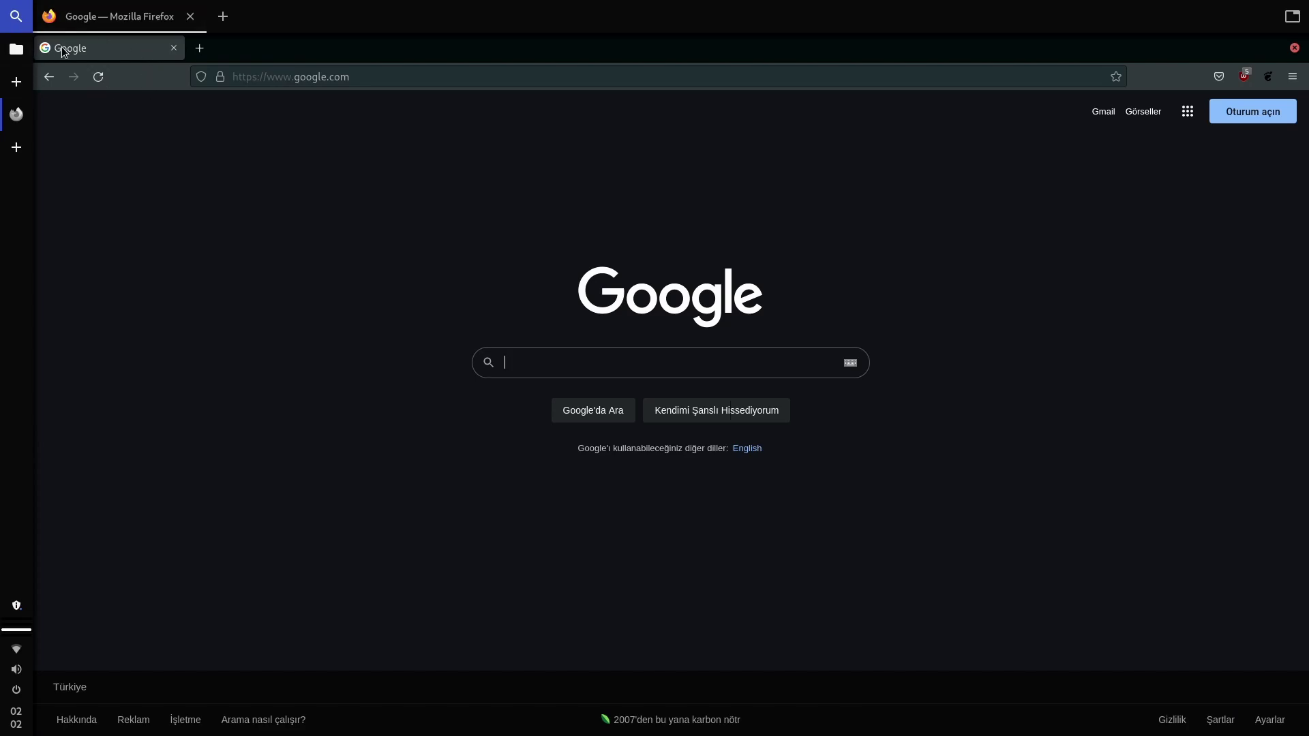
pyautogui.click(16, 49)
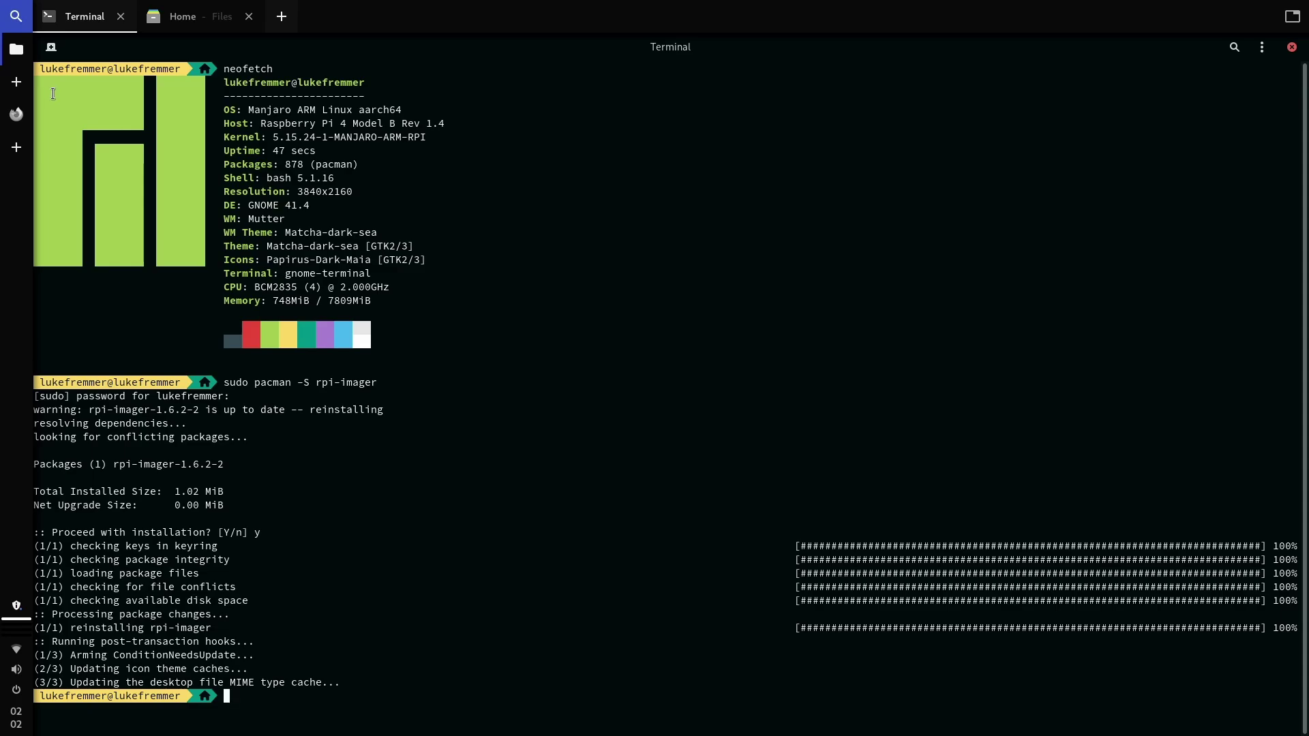
pyautogui.click(16, 114)
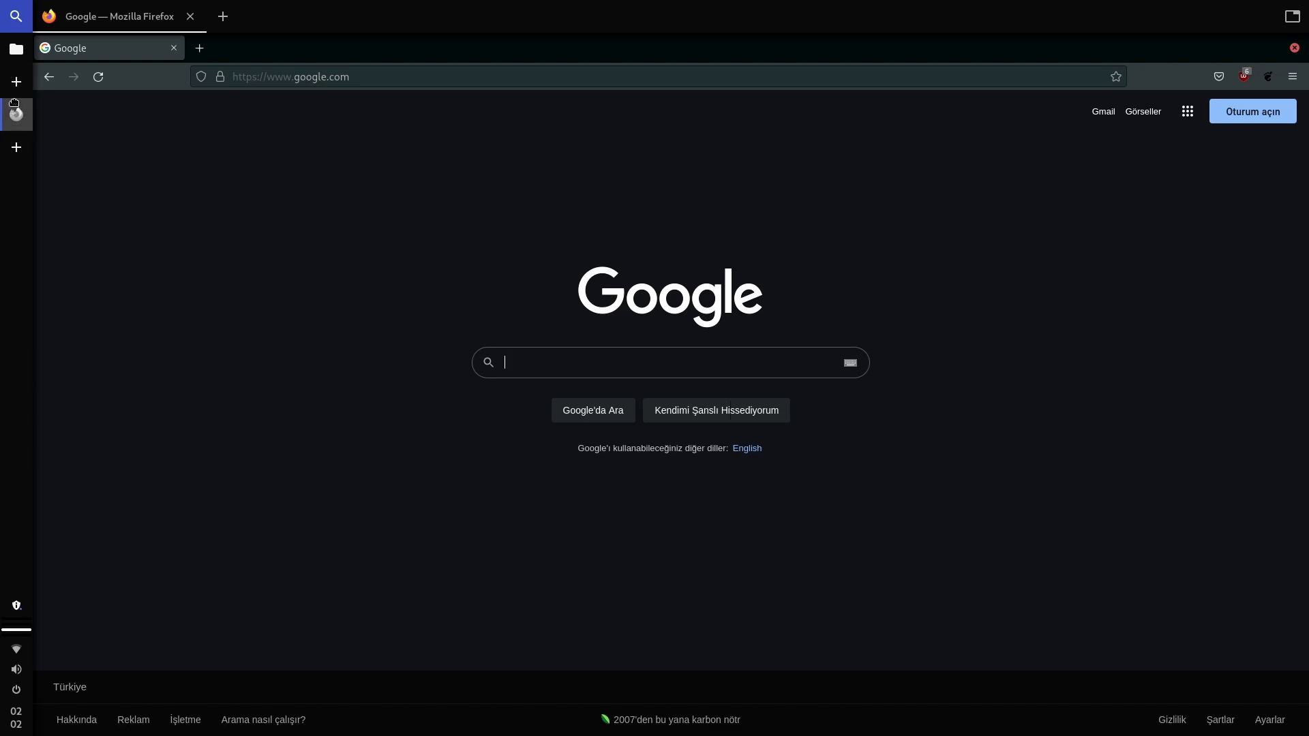
pyautogui.moveTo(15, 112); pyautogui.dragTo(16, 82)
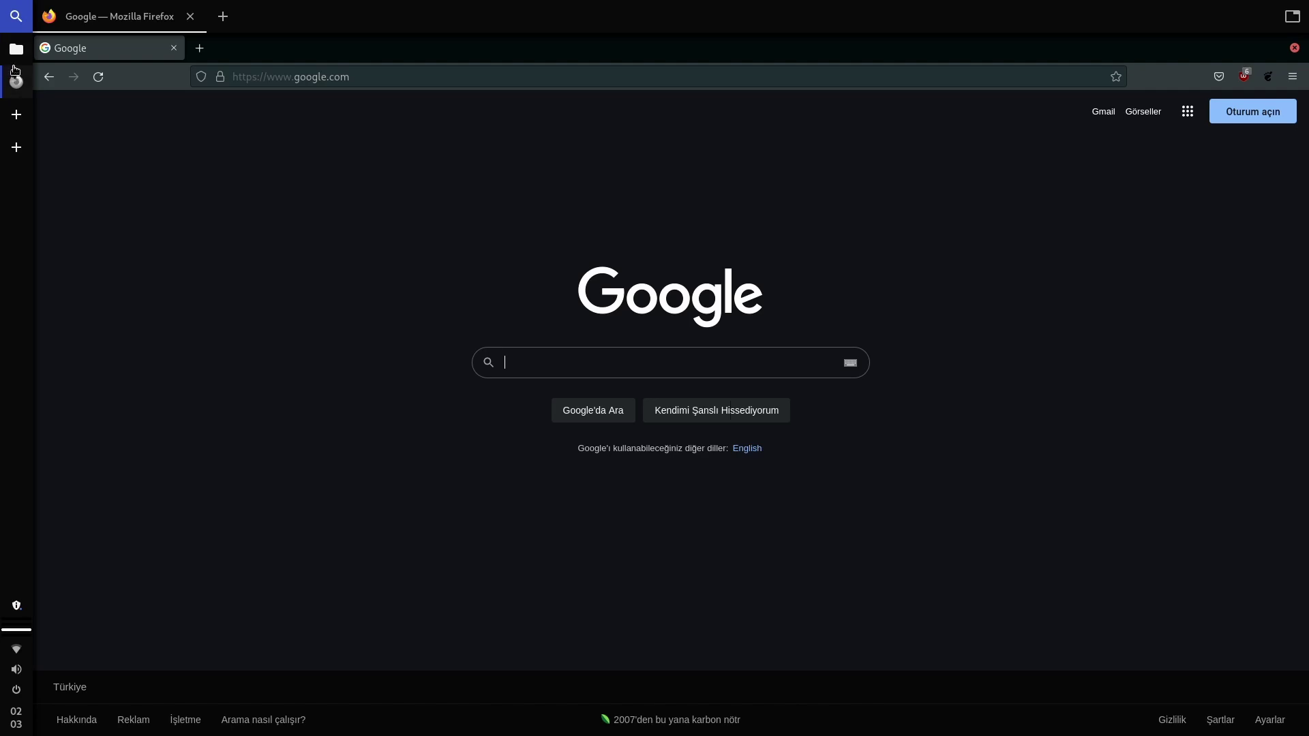
pyautogui.click(191, 17)
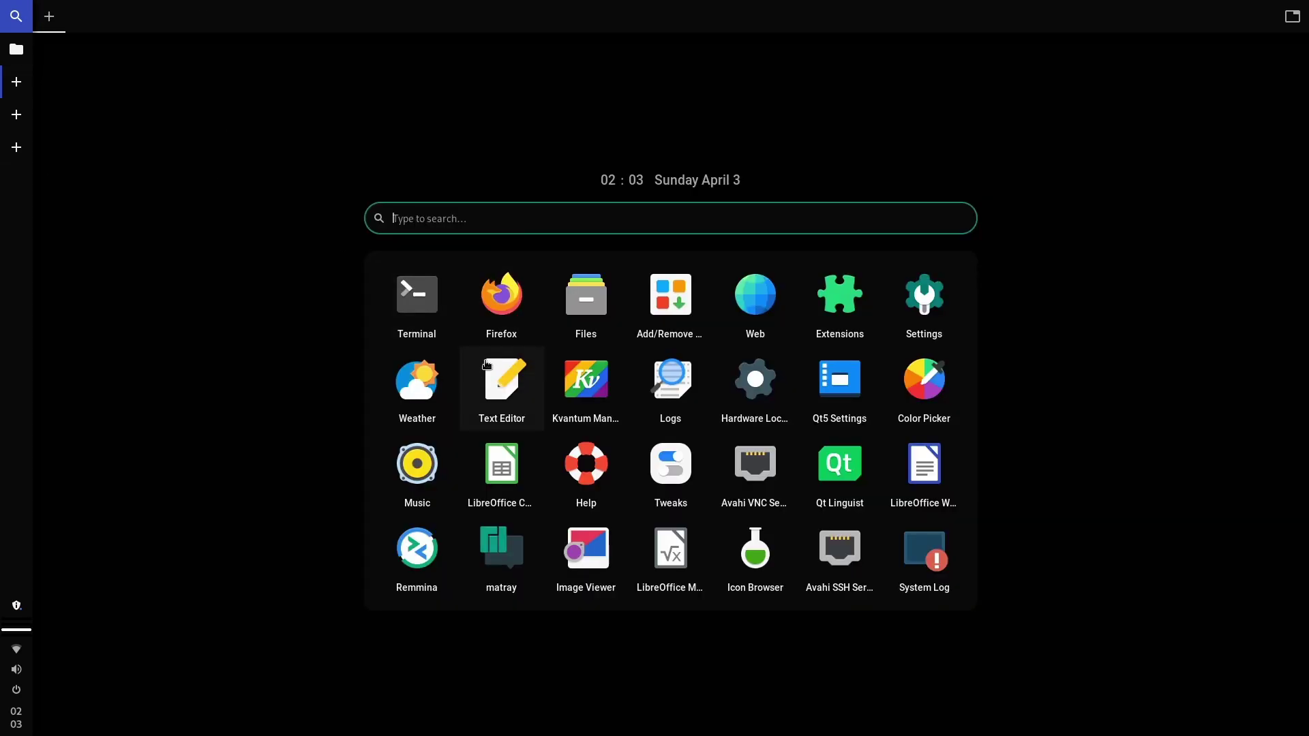
# - Pick the Extensions tile in the Material Shell app launcher
pyautogui.click(667, 343)
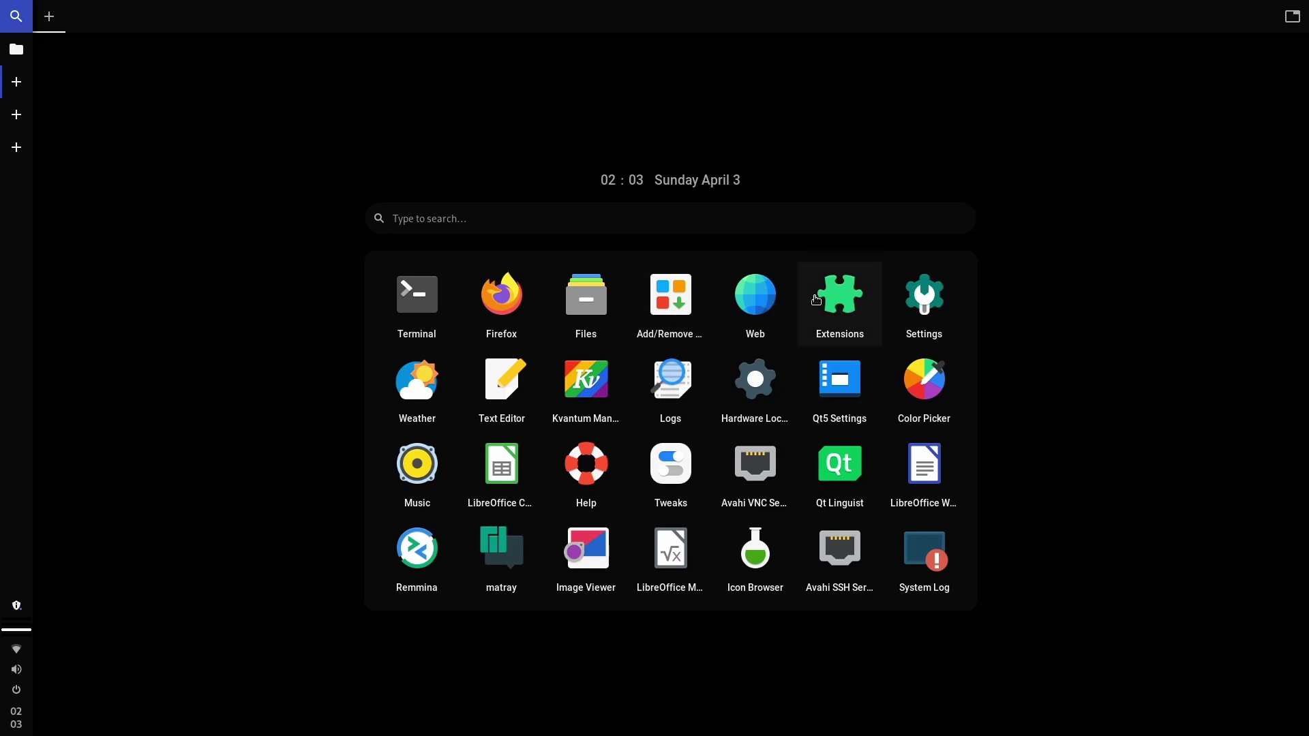
pyautogui.click(842, 313)
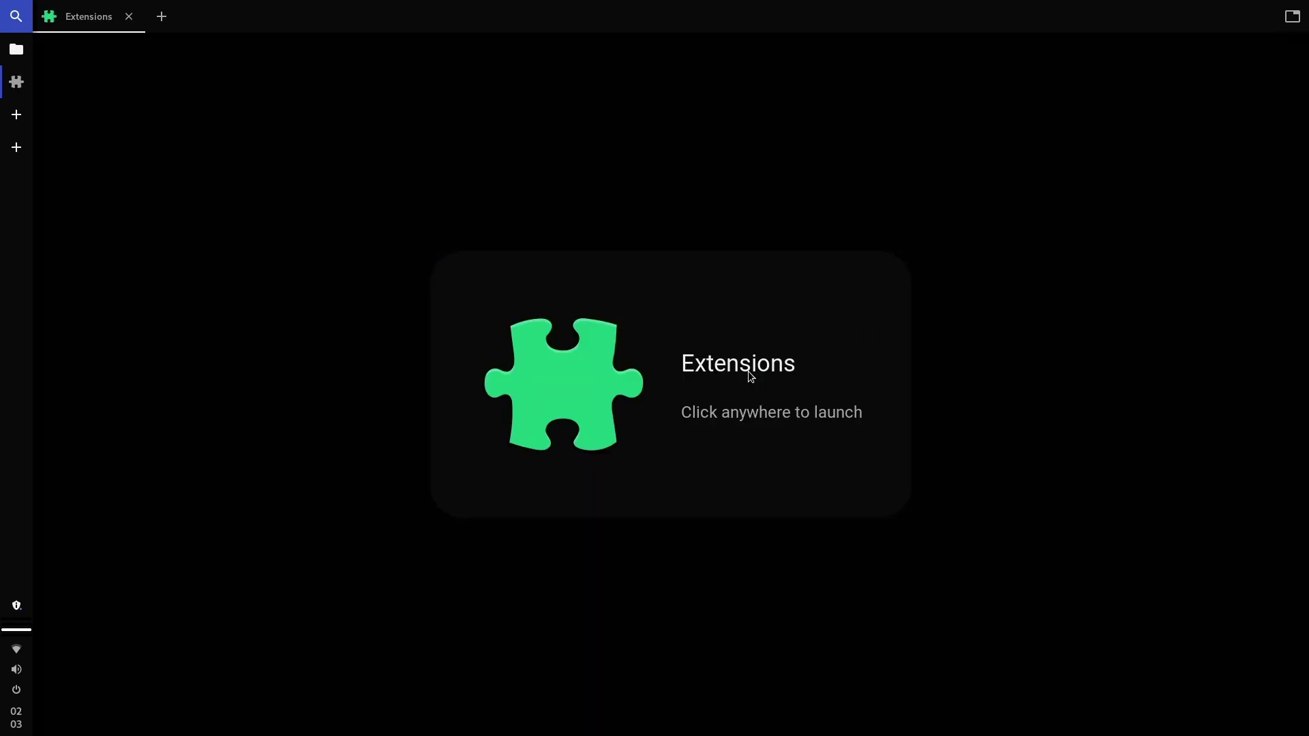
# - Launch Extensions, split the workspace with the launcher, and open Material Shell's settings
pyautogui.click(726, 331)
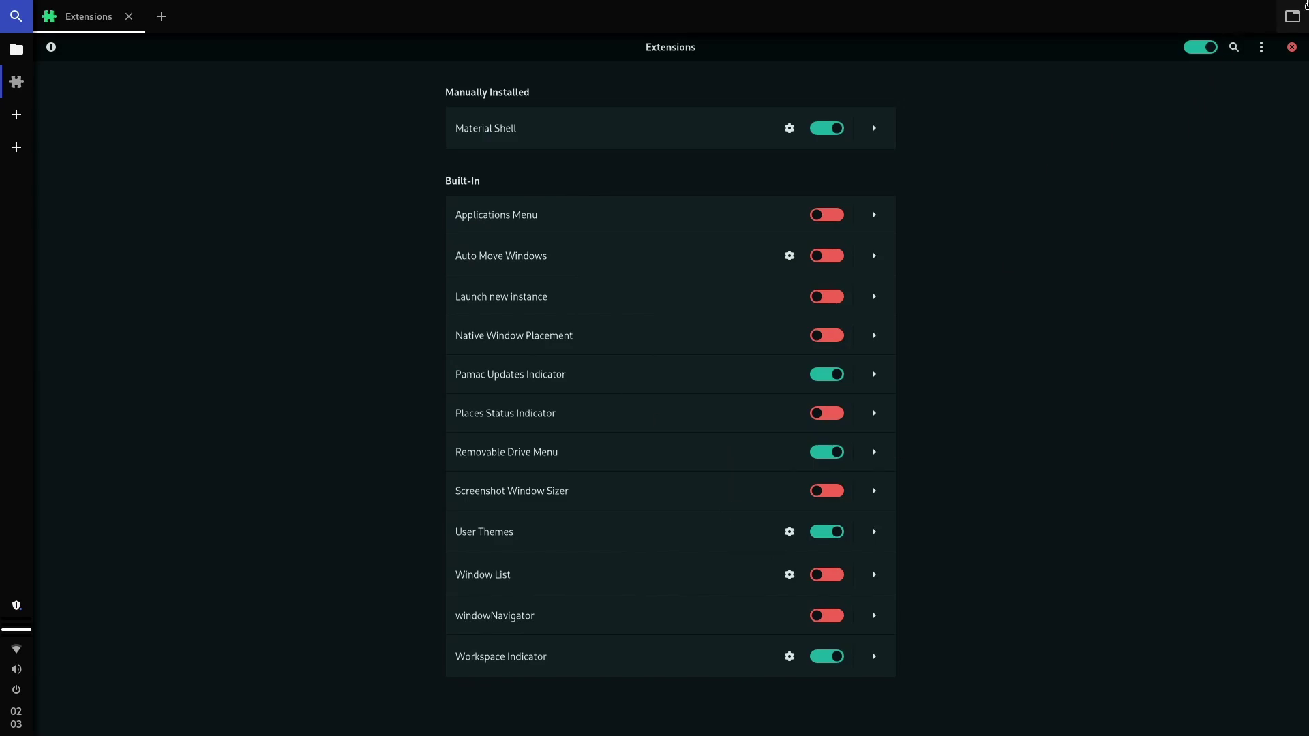
pyautogui.click(1292, 16)
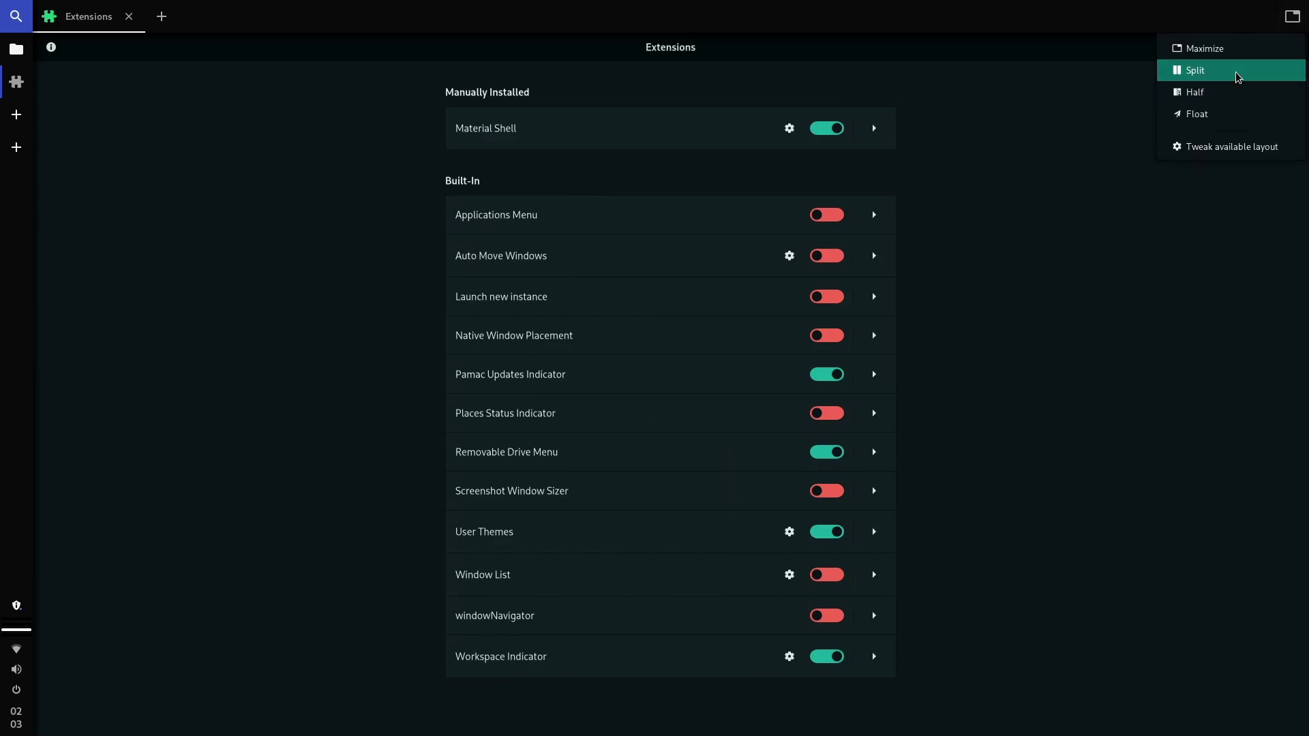
pyautogui.click(1238, 72)
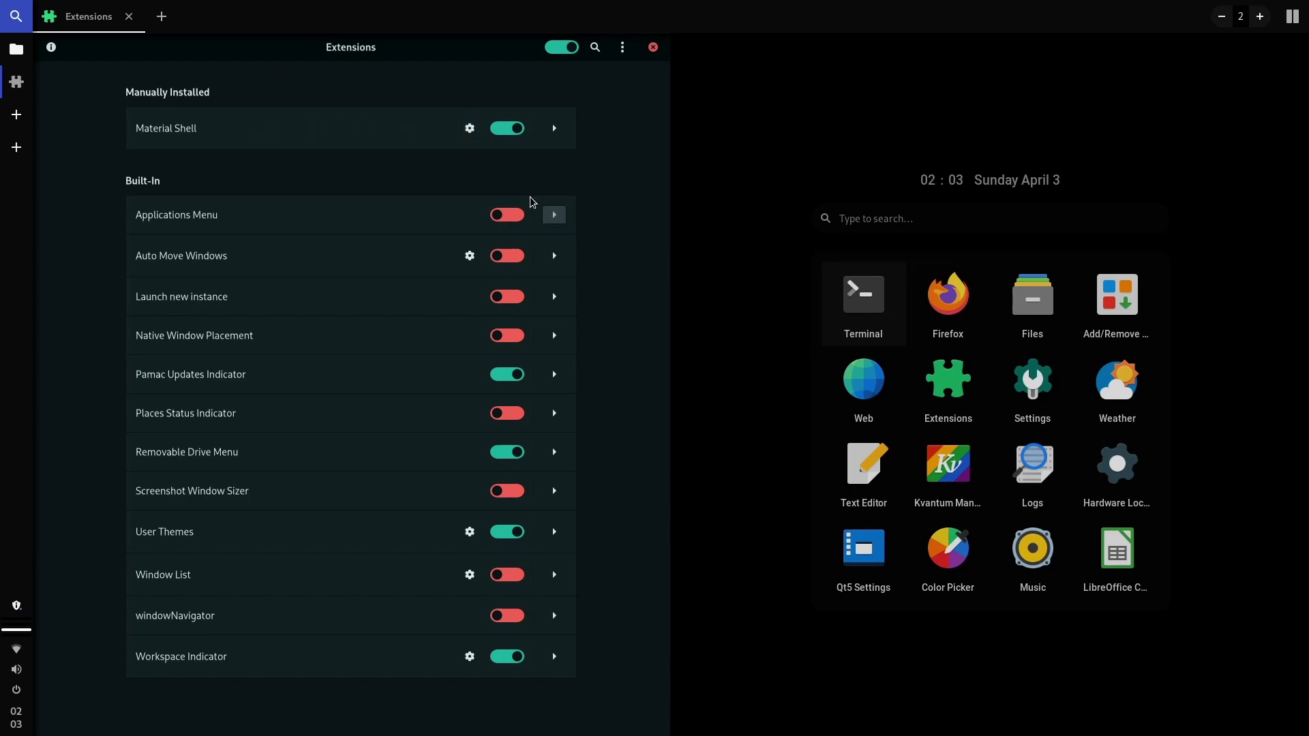
pyautogui.click(457, 129)
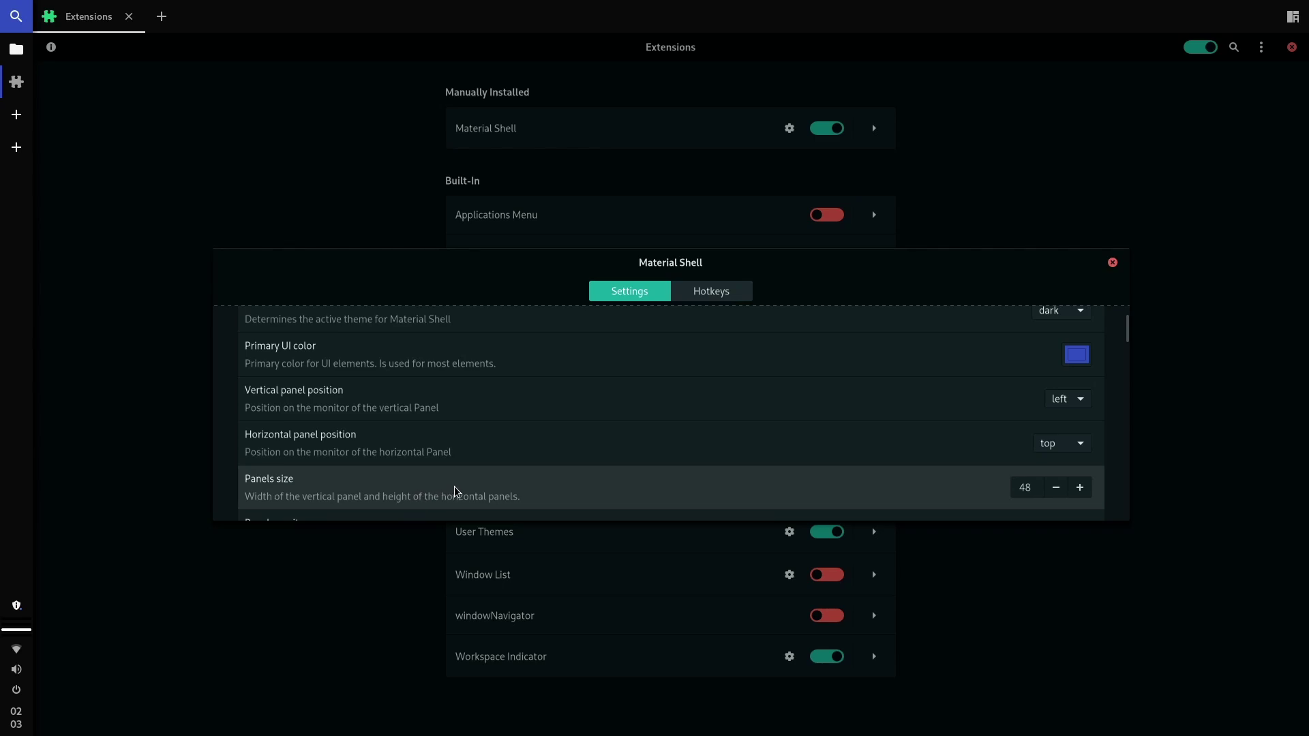
pyautogui.scroll(2, 903, 475)
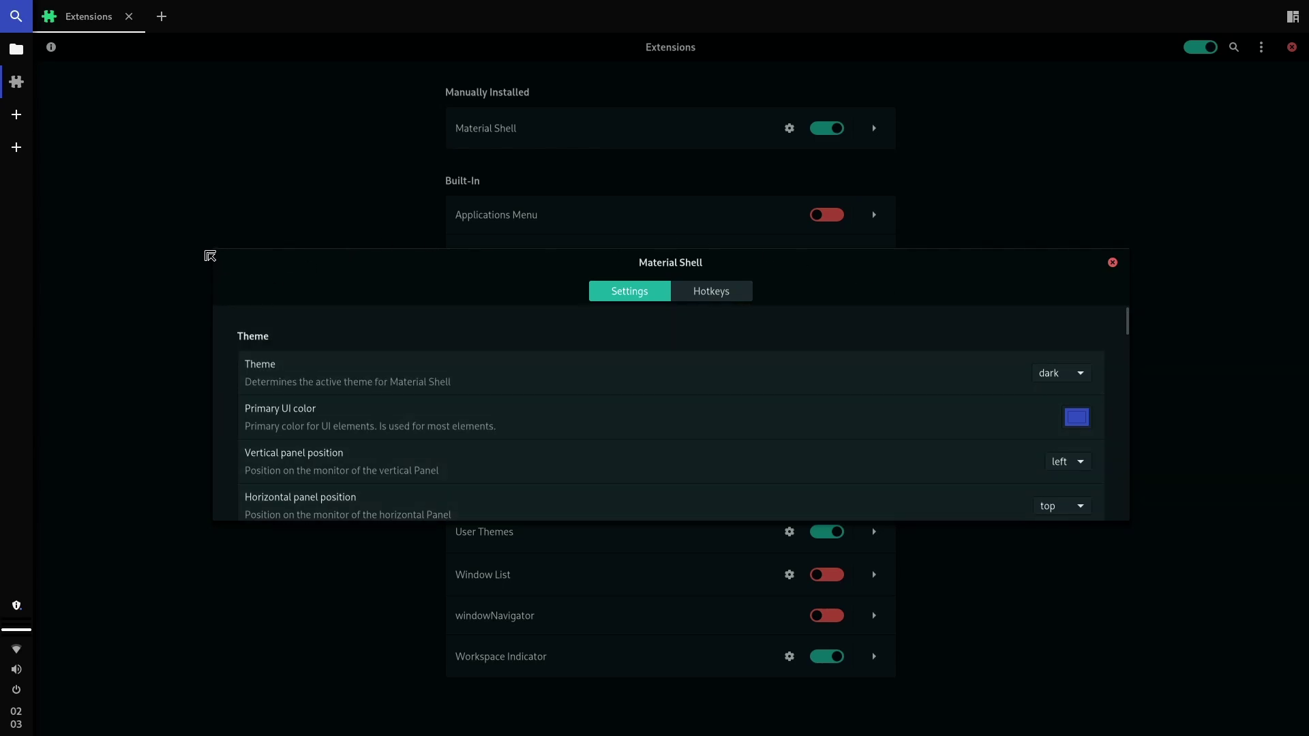
pyautogui.moveTo(208, 250); pyautogui.dragTo(99, 61)
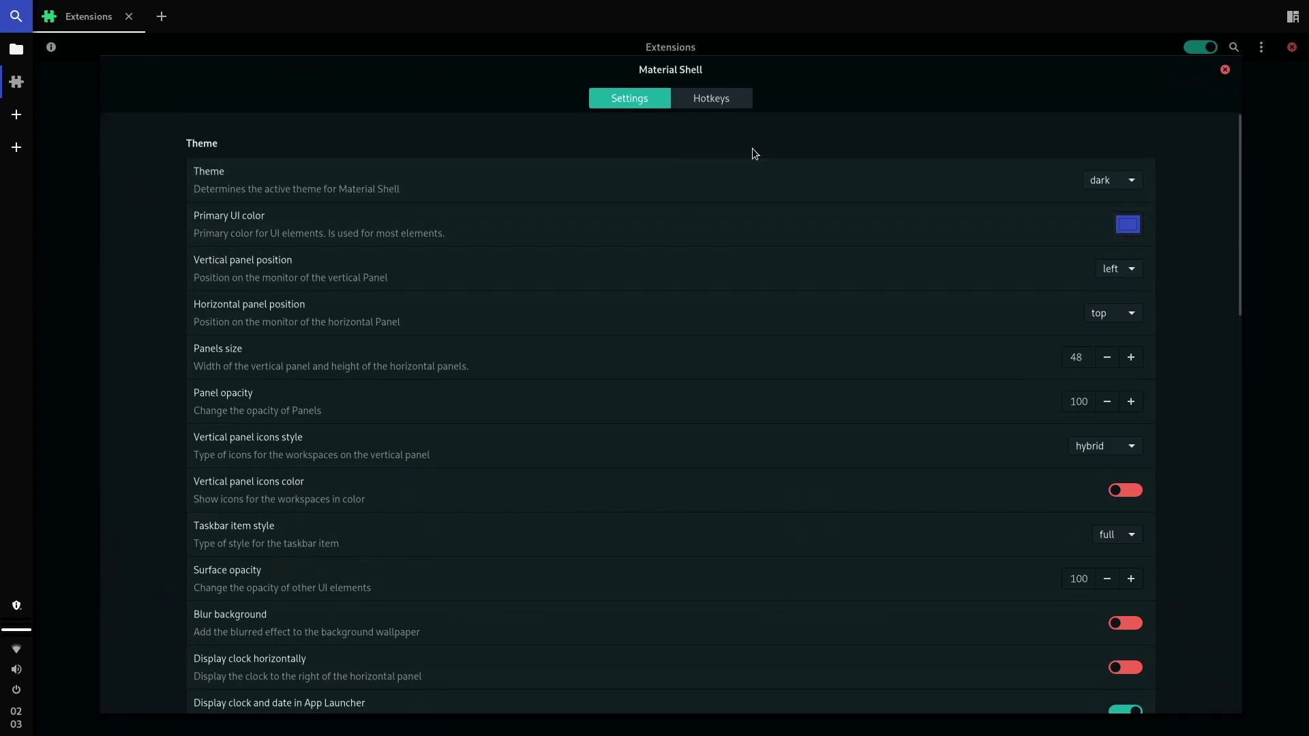
pyautogui.click(1091, 181)
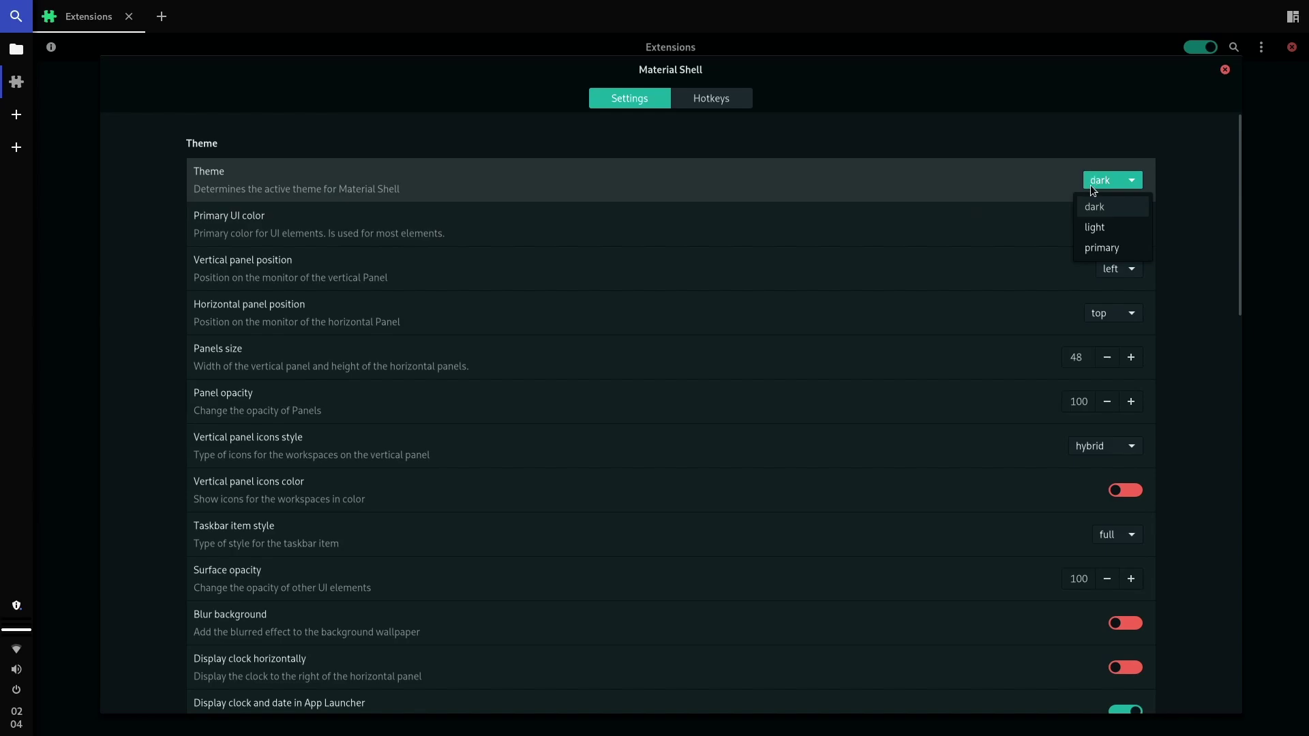
pyautogui.click(1068, 126)
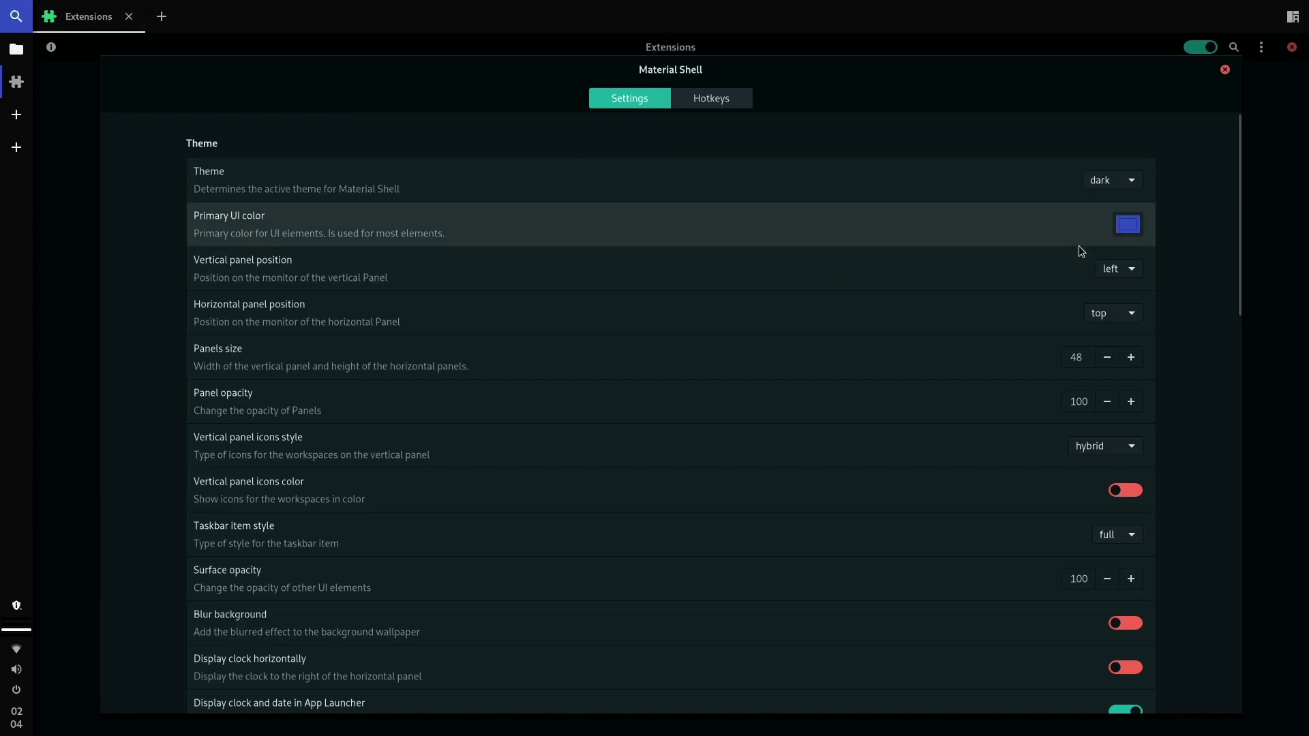
# - Pick the green swatch for Material Shell's Primary UI color and confirm with Select
pyautogui.click(1140, 232)
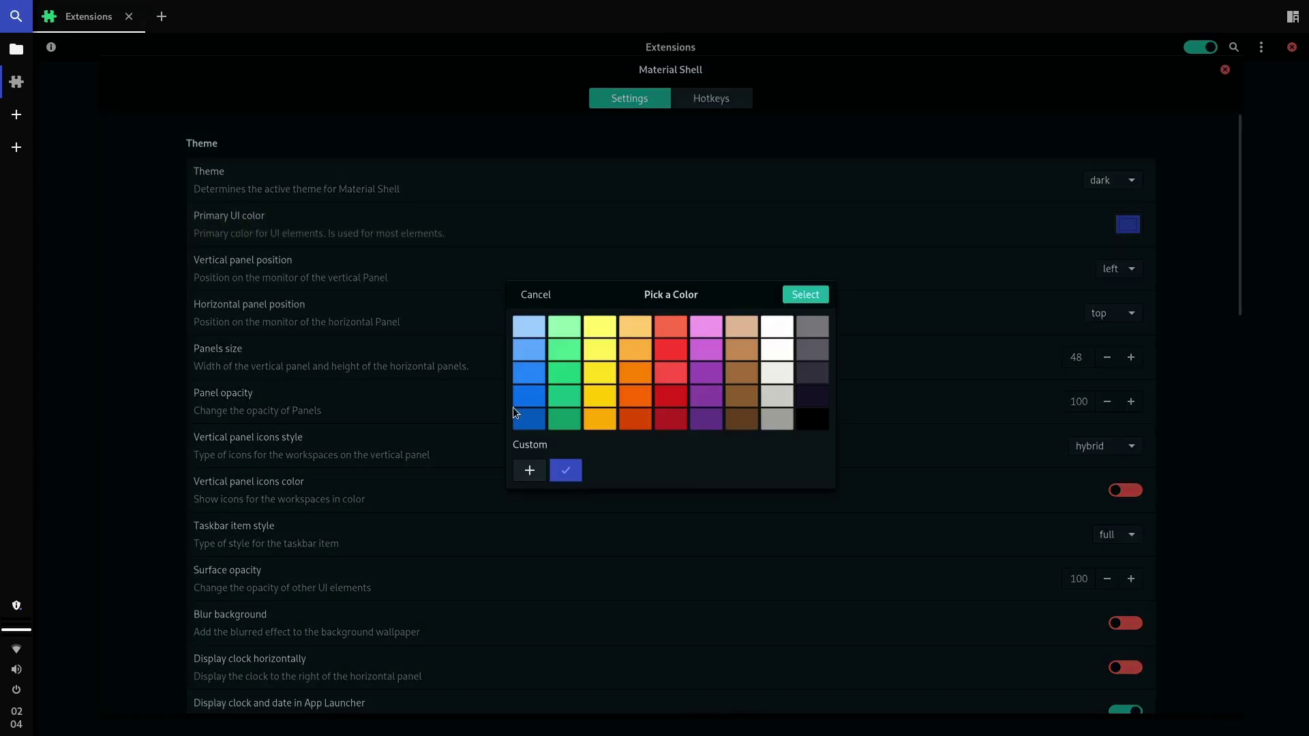
pyautogui.click(565, 372)
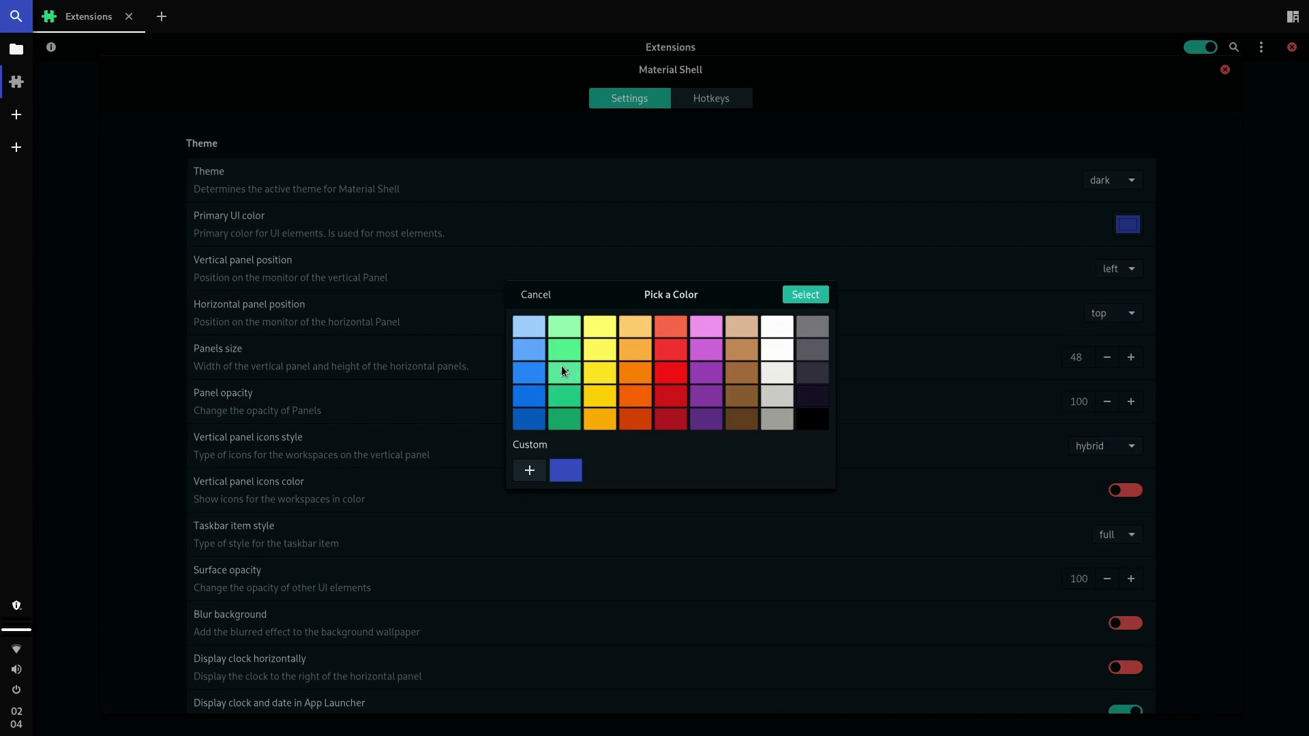
pyautogui.click(806, 294)
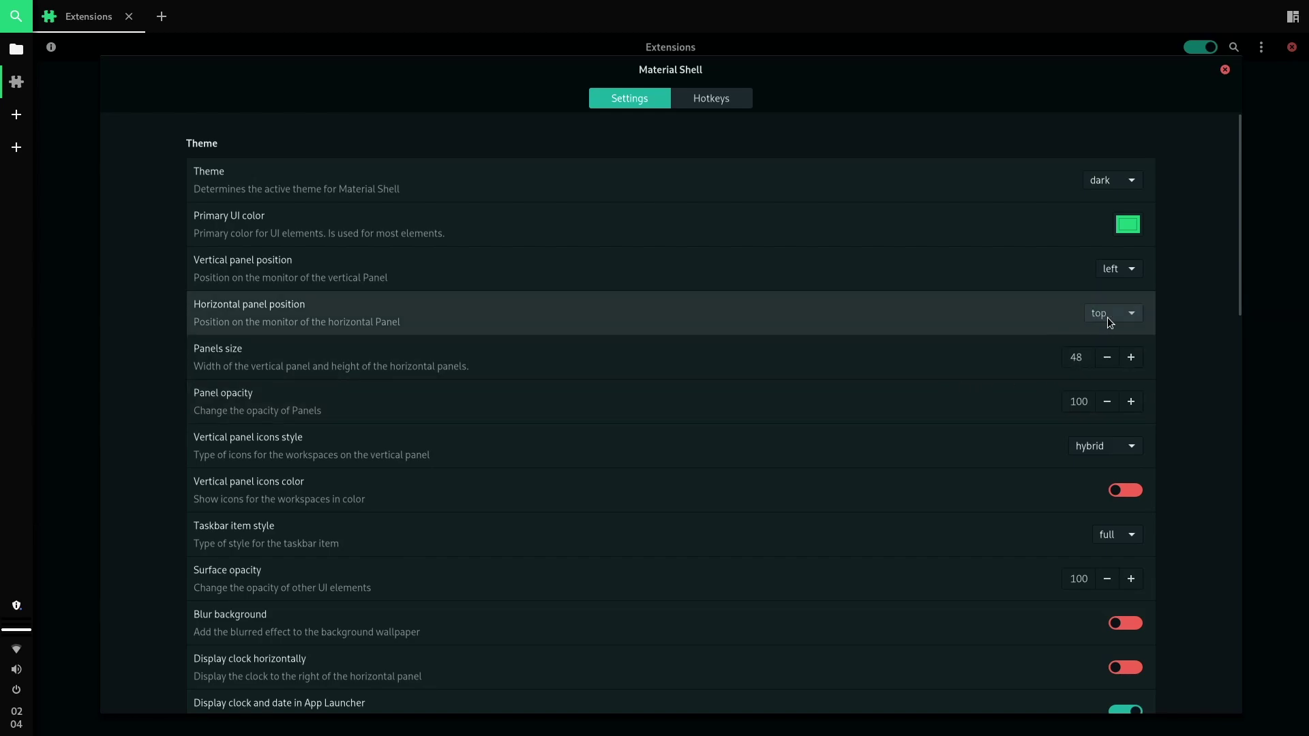
# - Move the horizontal panel to the bottom, then back to the top
pyautogui.click(1107, 317)
pyautogui.click(1107, 359)
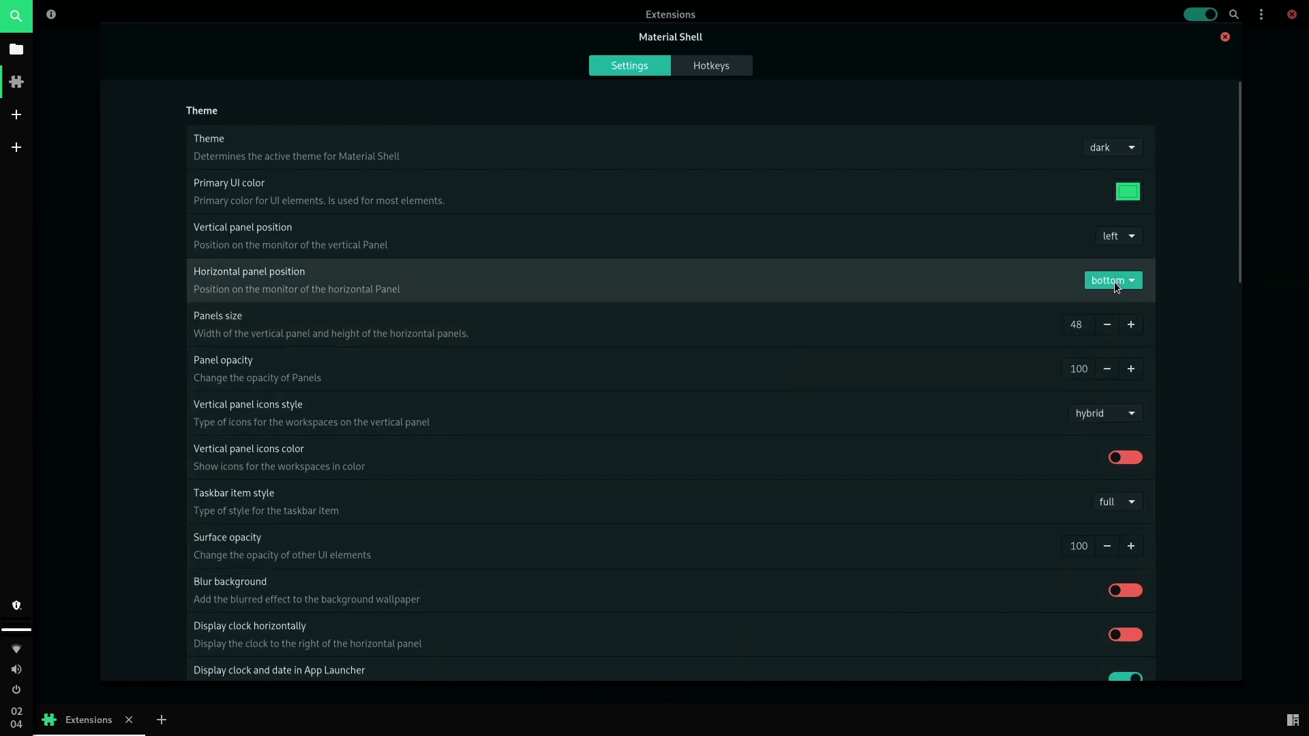
pyautogui.click(1113, 281)
pyautogui.click(1107, 304)
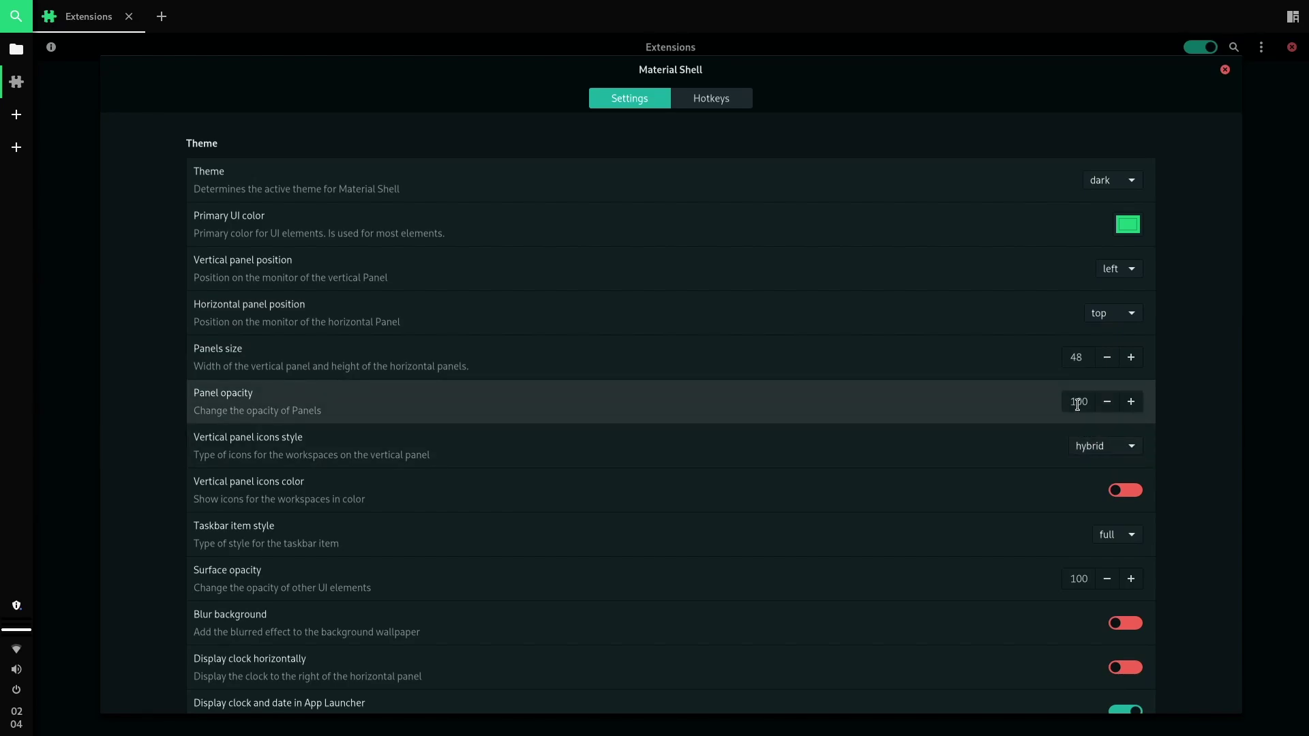
# - Set panels size to 40 and panel opacity to 60, then add a new workspace
pyautogui.doubleClick(1077, 358)
pyautogui.press('BackSpace')
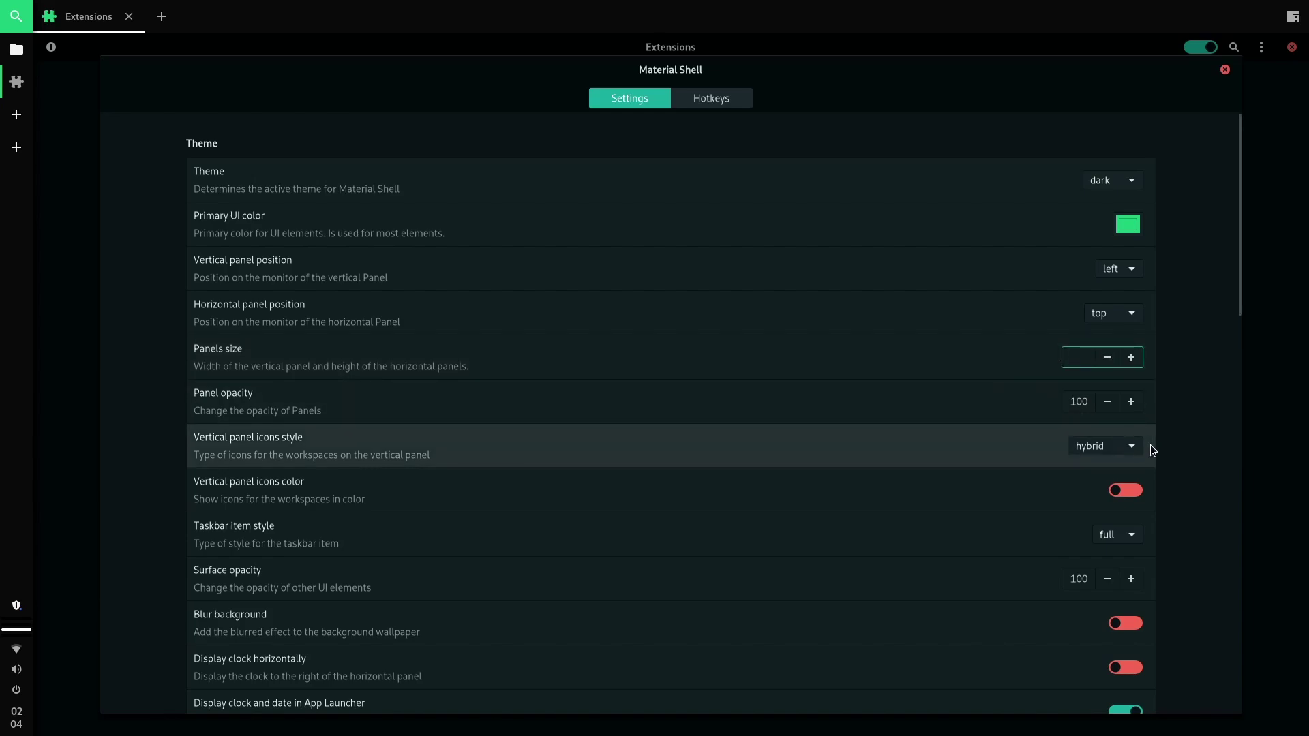
pyautogui.write('40#')
pyautogui.press('BackSpace')
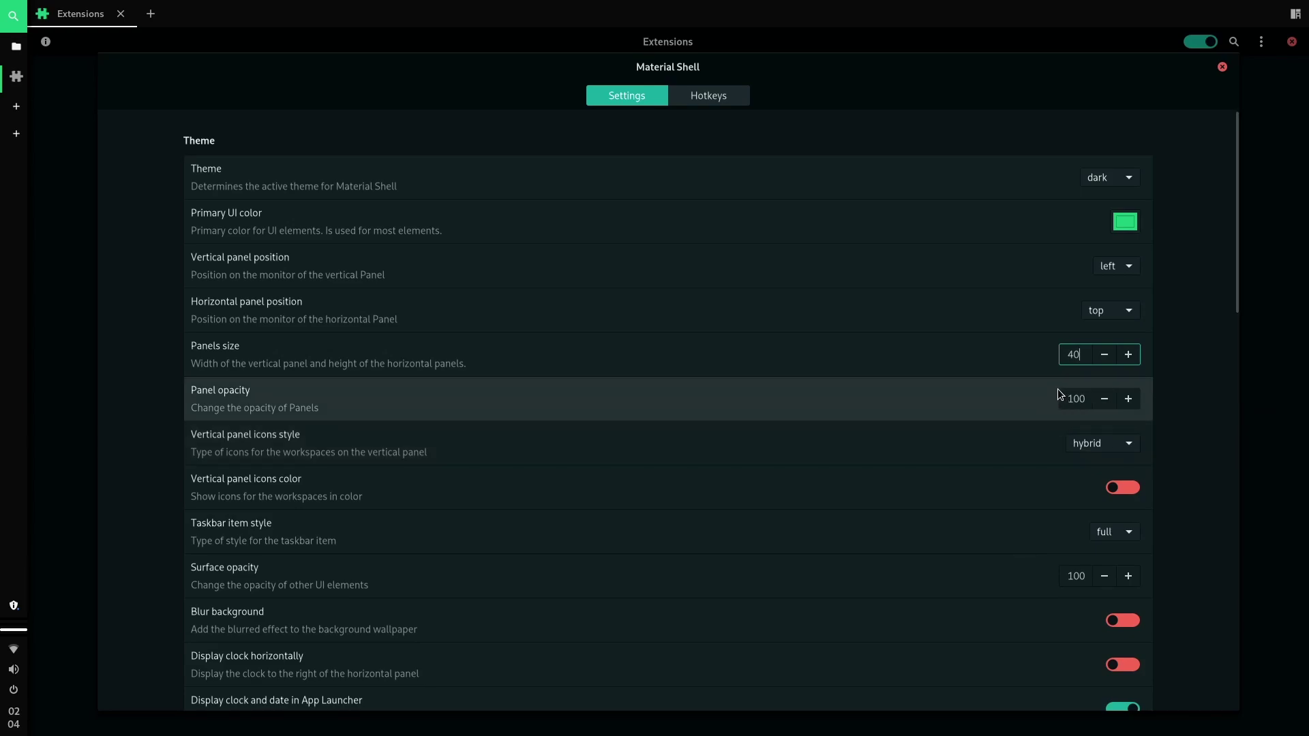
pyautogui.doubleClick(1084, 398)
pyautogui.press('BackSpace')
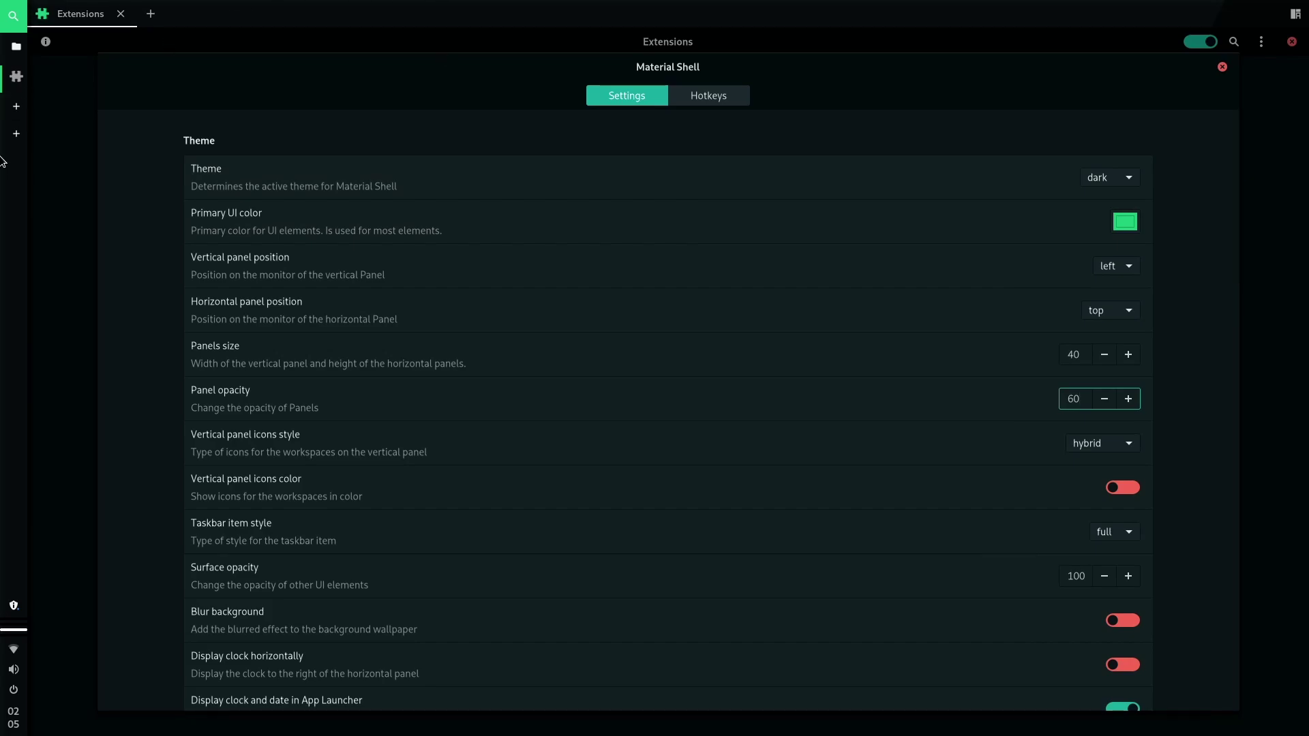
pyautogui.click(7, 108)
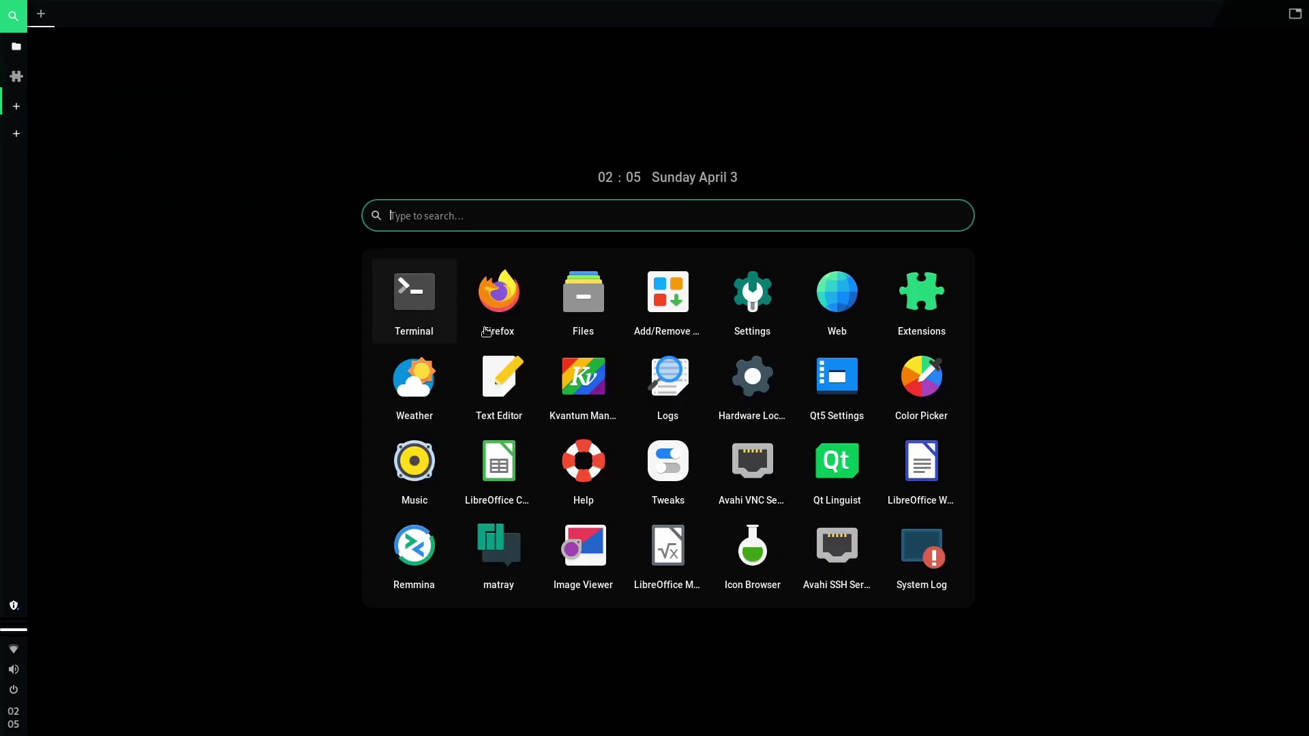
# - Launch Settings, switch off the Material Shell extension, and move the Extensions window aside
pyautogui.click(739, 311)
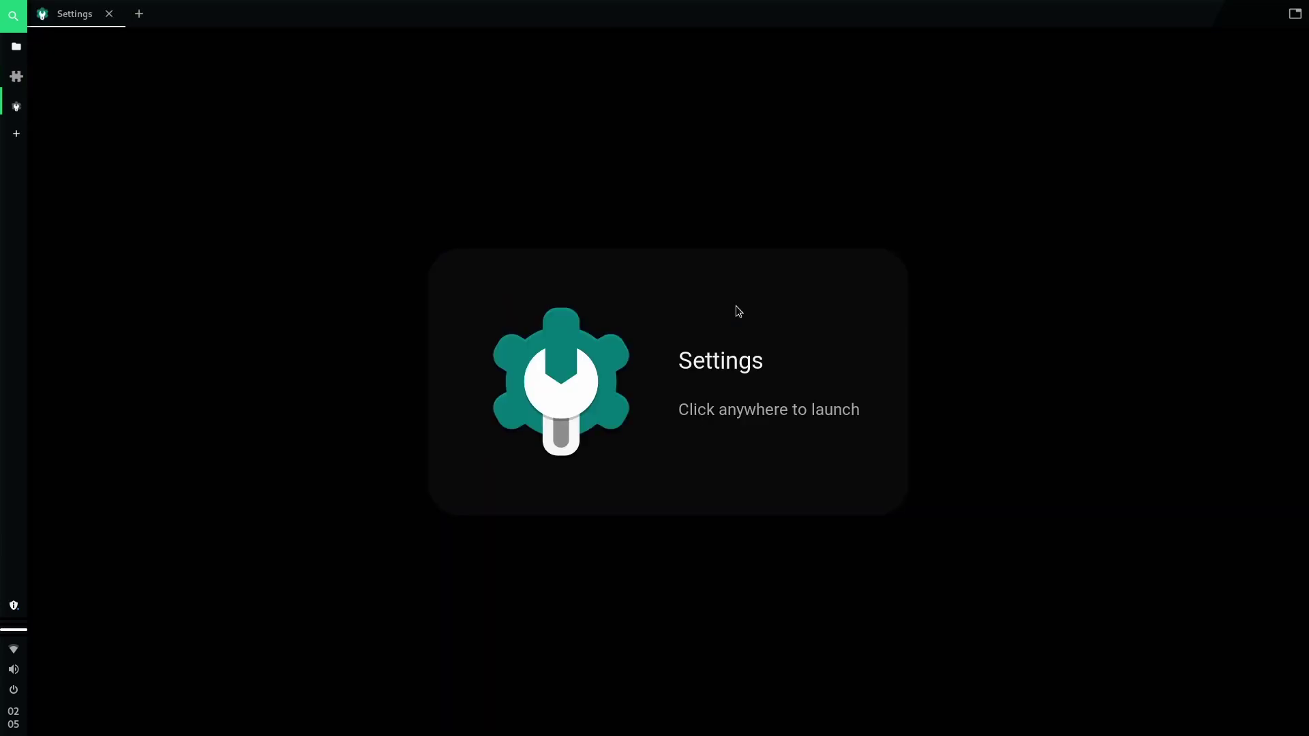
pyautogui.click(604, 390)
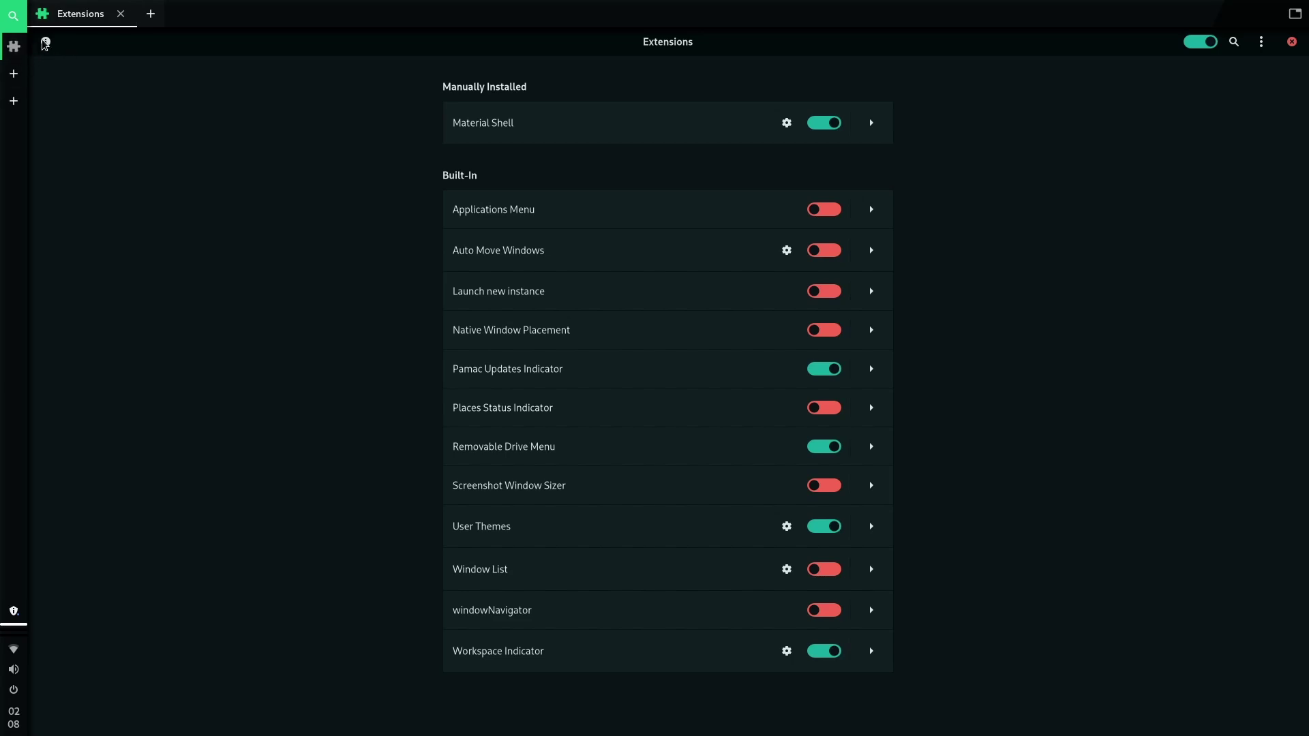
pyautogui.click(830, 123)
pyautogui.moveTo(1041, 51); pyautogui.dragTo(959, 221)
# - Open Change Background from the desktop menu to show the pink cloudy-sky wallpaper page
pyautogui.rightClick(409, 176)
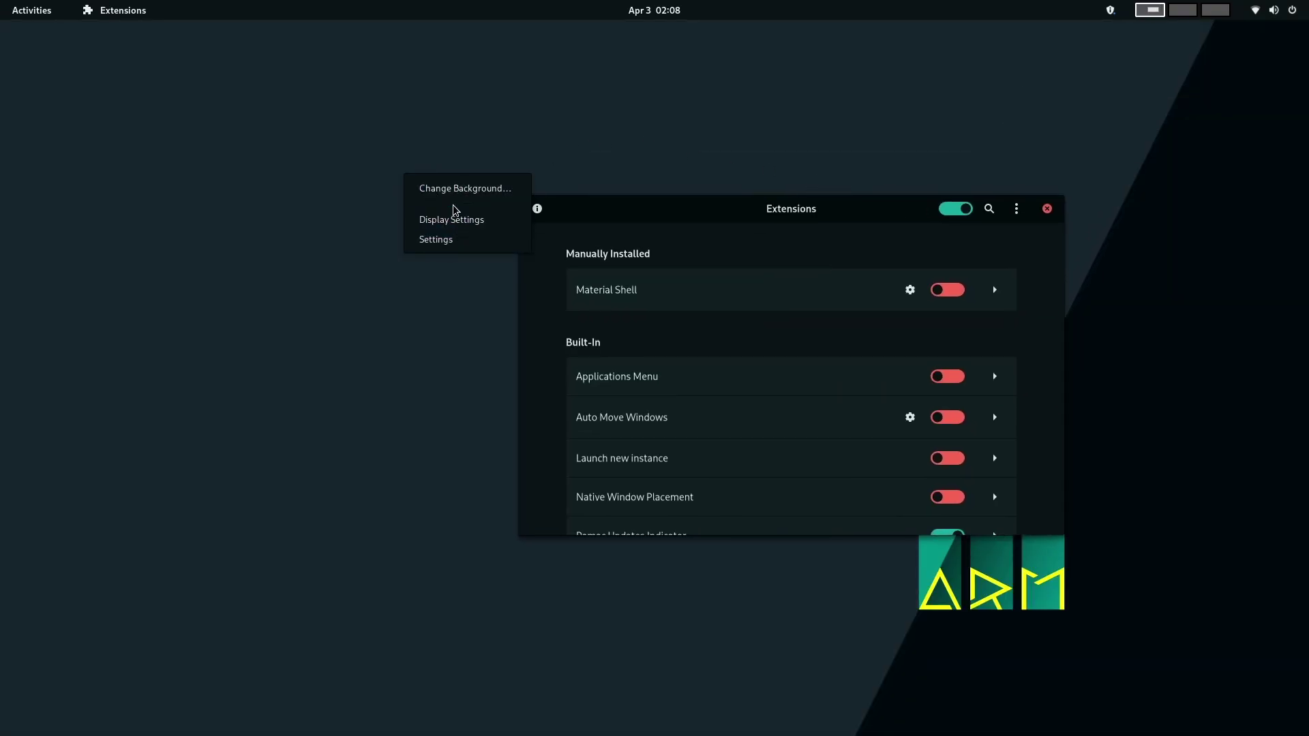
pyautogui.click(492, 189)
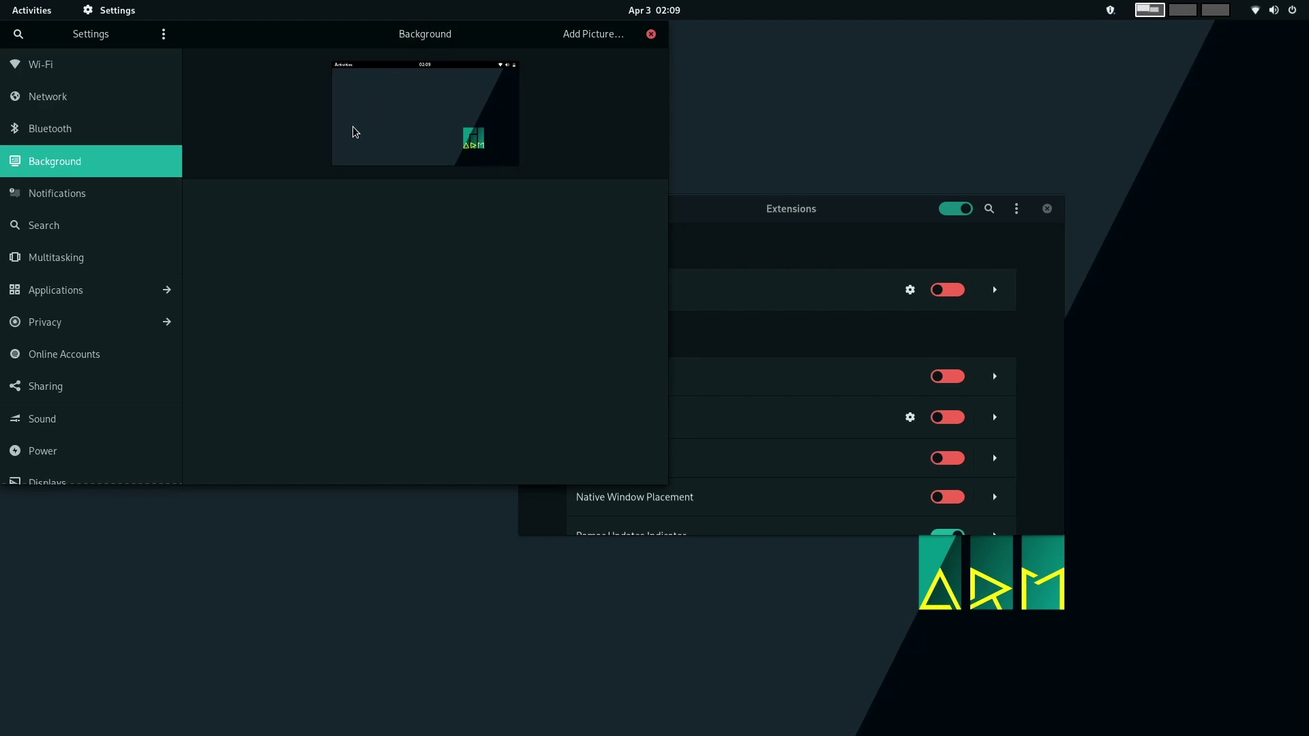
pyautogui.moveTo(425, 28); pyautogui.dragTo(441, 43)
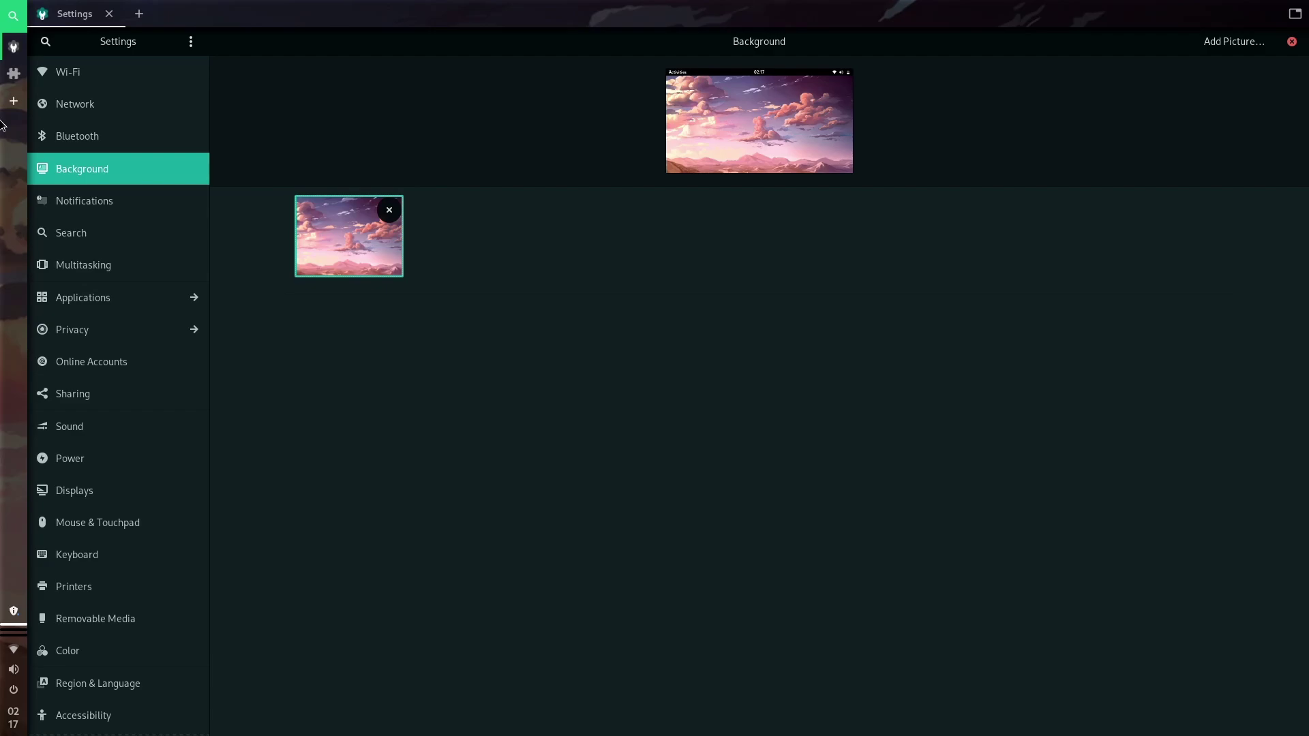
# - Turn off Vertical panel icons color, then try taskbar item style name and icon before restoring full
pyautogui.click(13, 75)
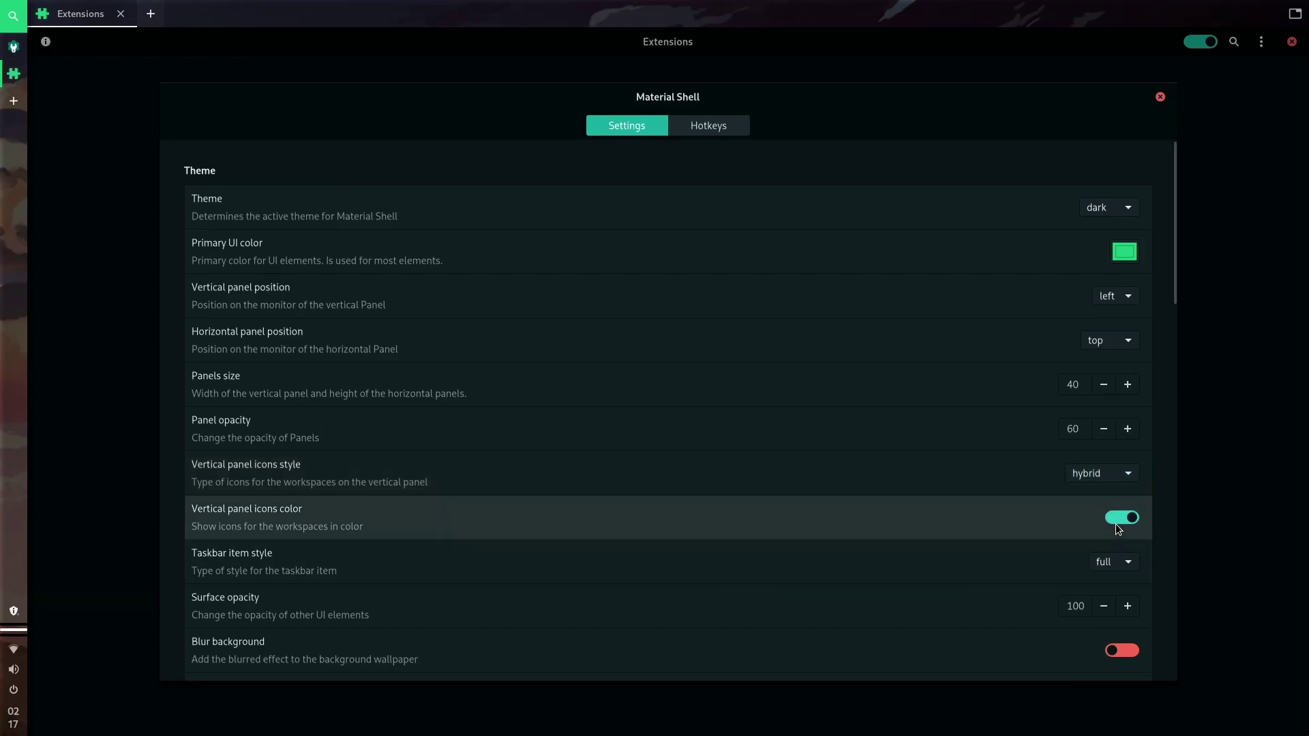
pyautogui.click(1116, 524)
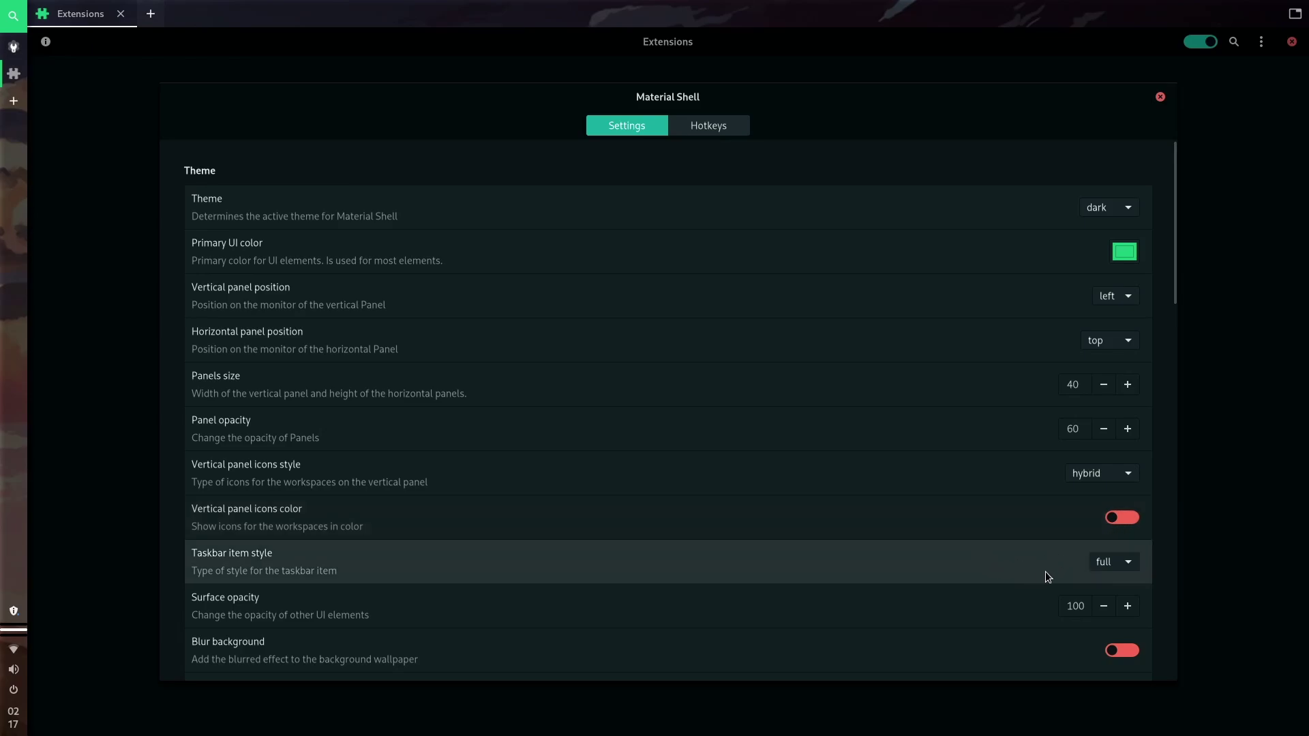
pyautogui.click(1089, 563)
pyautogui.click(1095, 613)
pyautogui.click(1100, 568)
pyautogui.click(1112, 623)
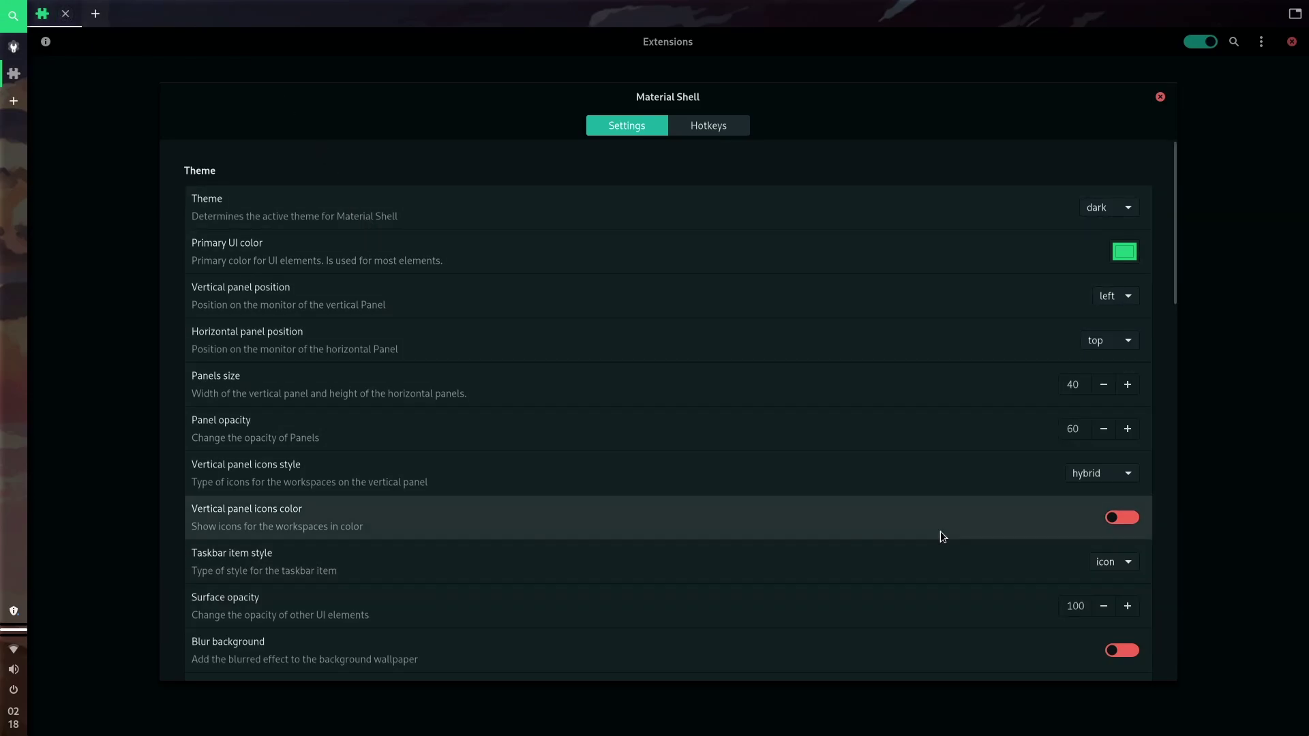
pyautogui.click(1107, 561)
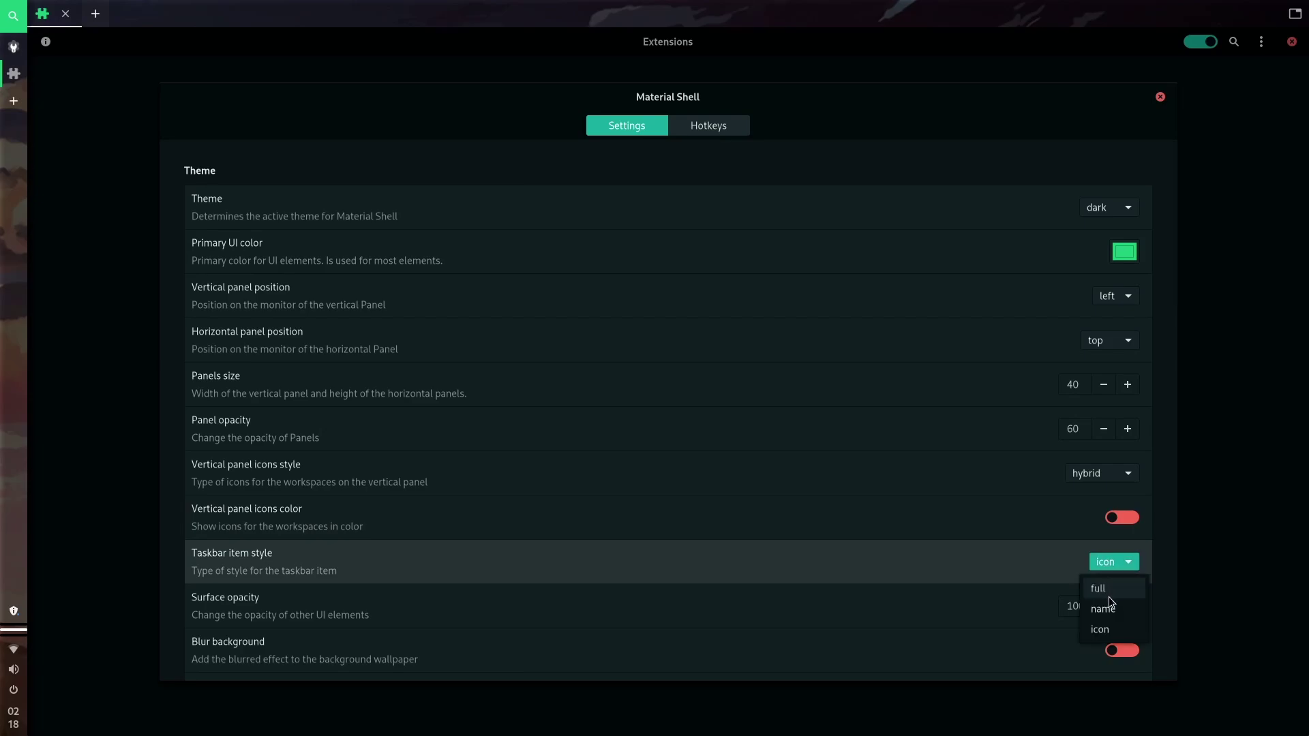
pyautogui.click(1109, 585)
pyautogui.click(1109, 566)
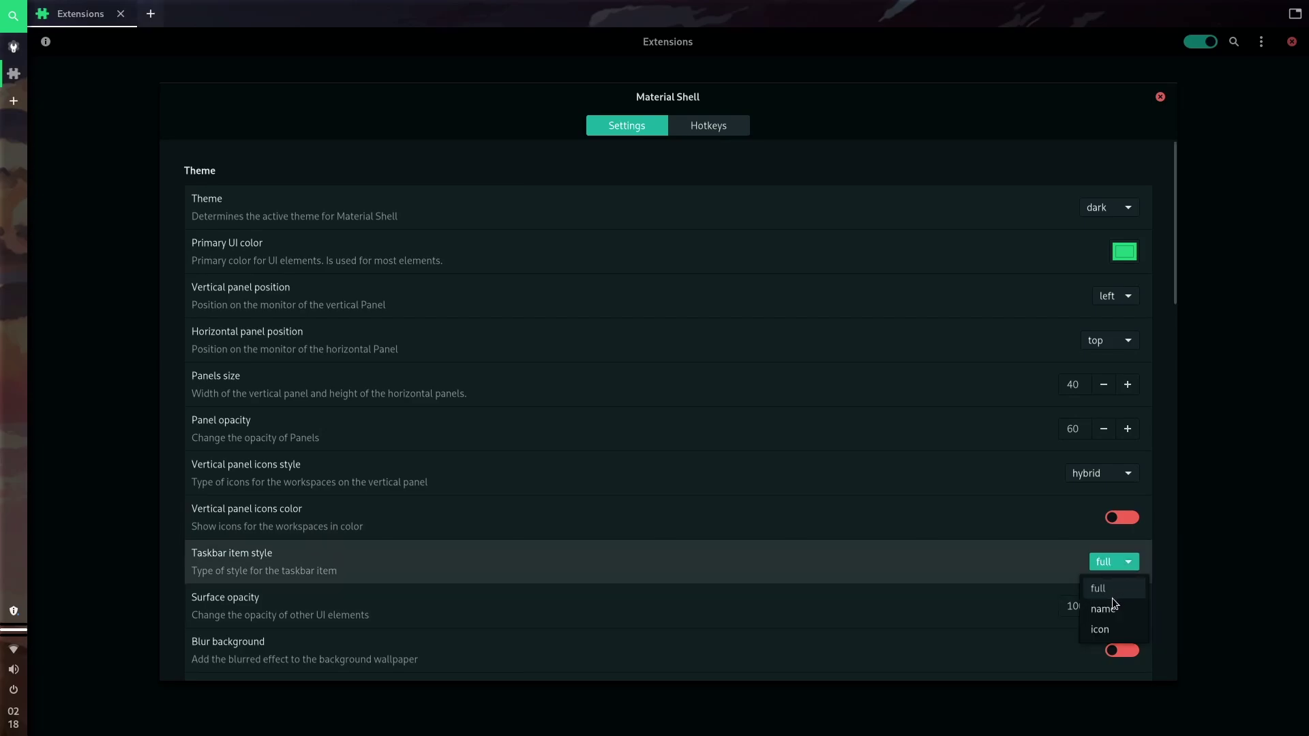
pyautogui.click(1111, 599)
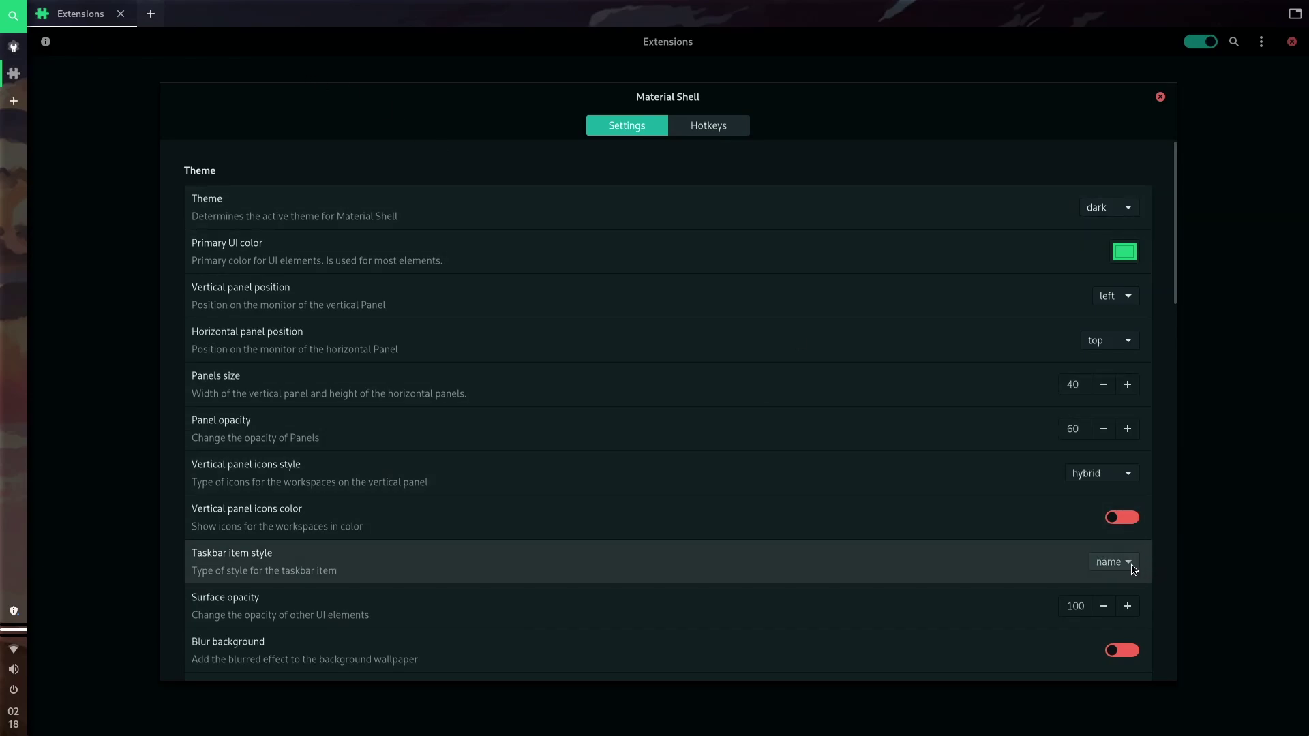
pyautogui.click(1130, 563)
pyautogui.click(1114, 587)
# - Toggle the blurred background effect on and off, then close the Material Shell settings
pyautogui.scroll(-1, 1057, 582)
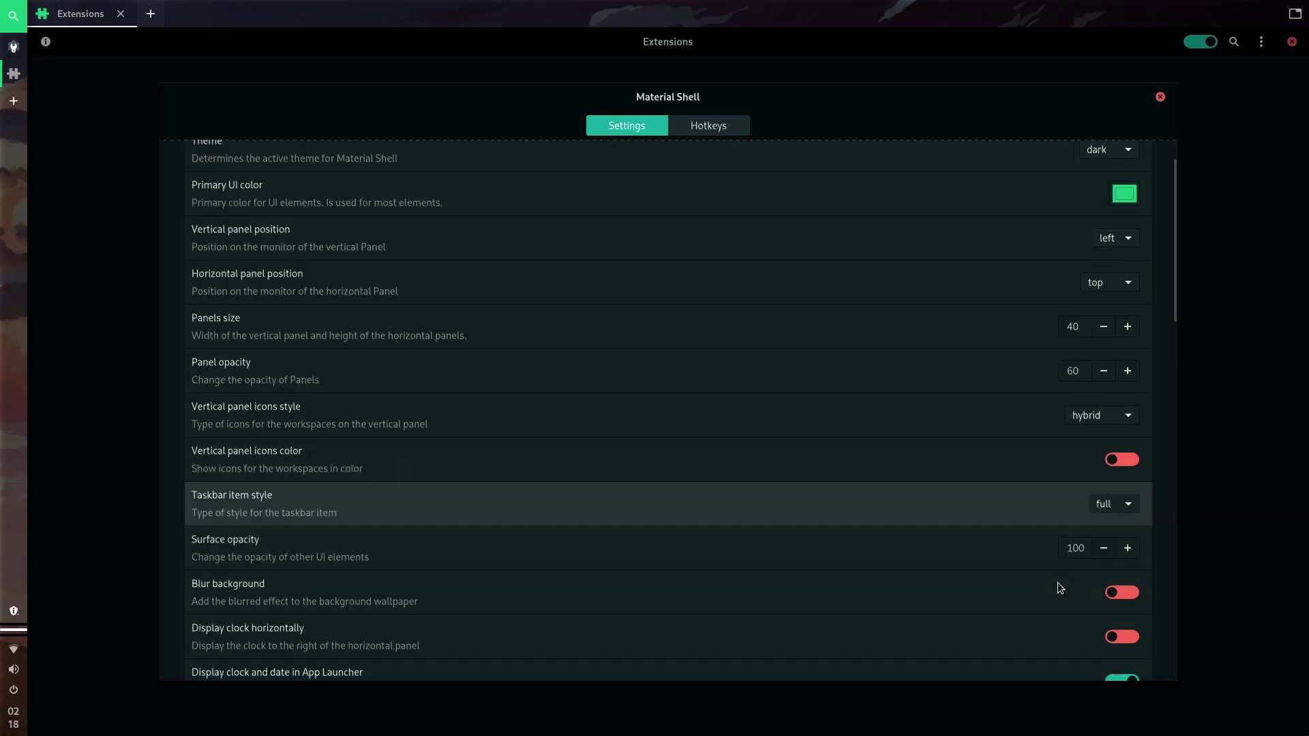
pyautogui.scroll(-1, 1057, 587)
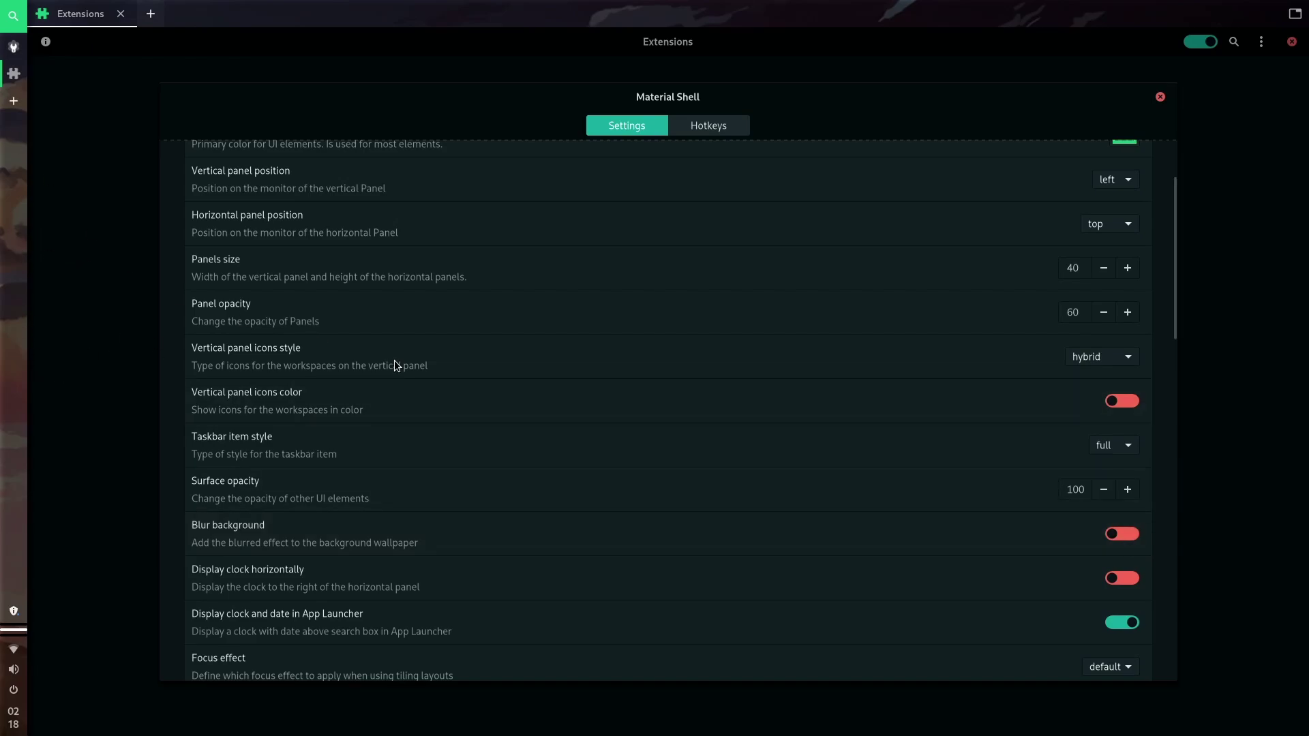
pyautogui.click(1137, 537)
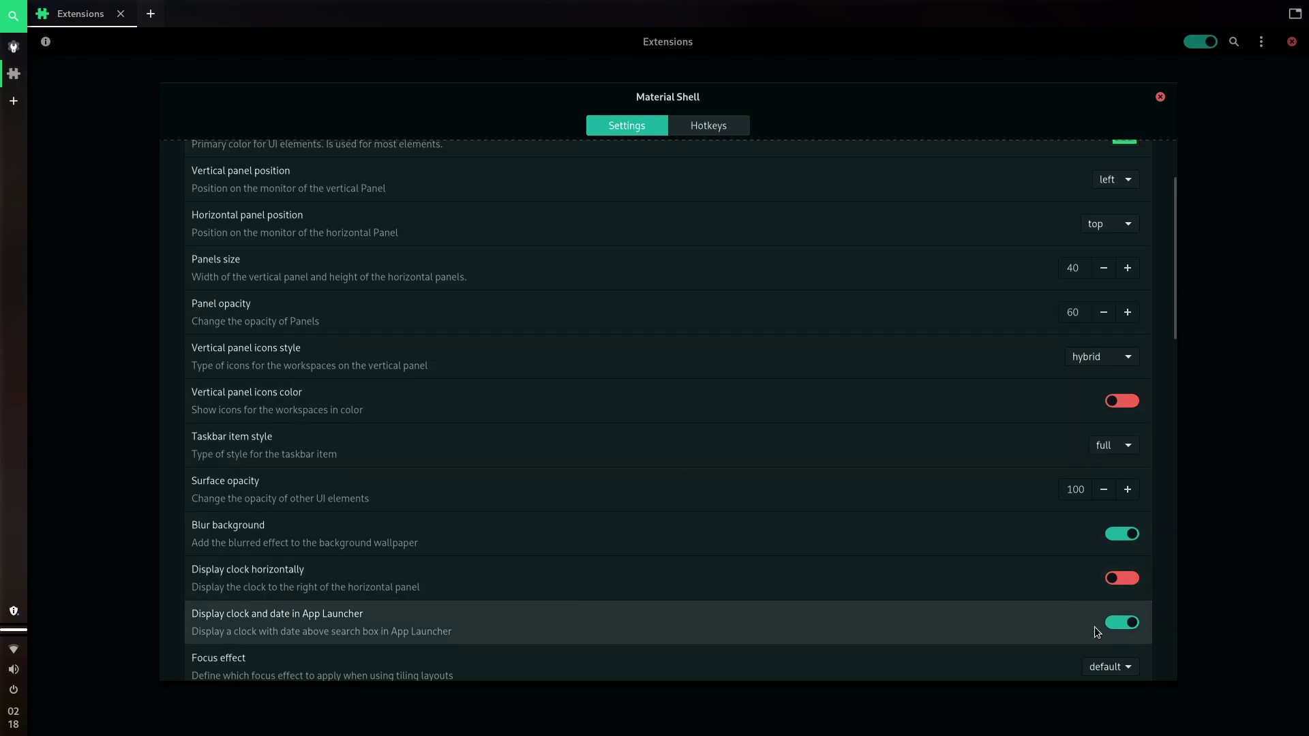
pyautogui.click(1118, 534)
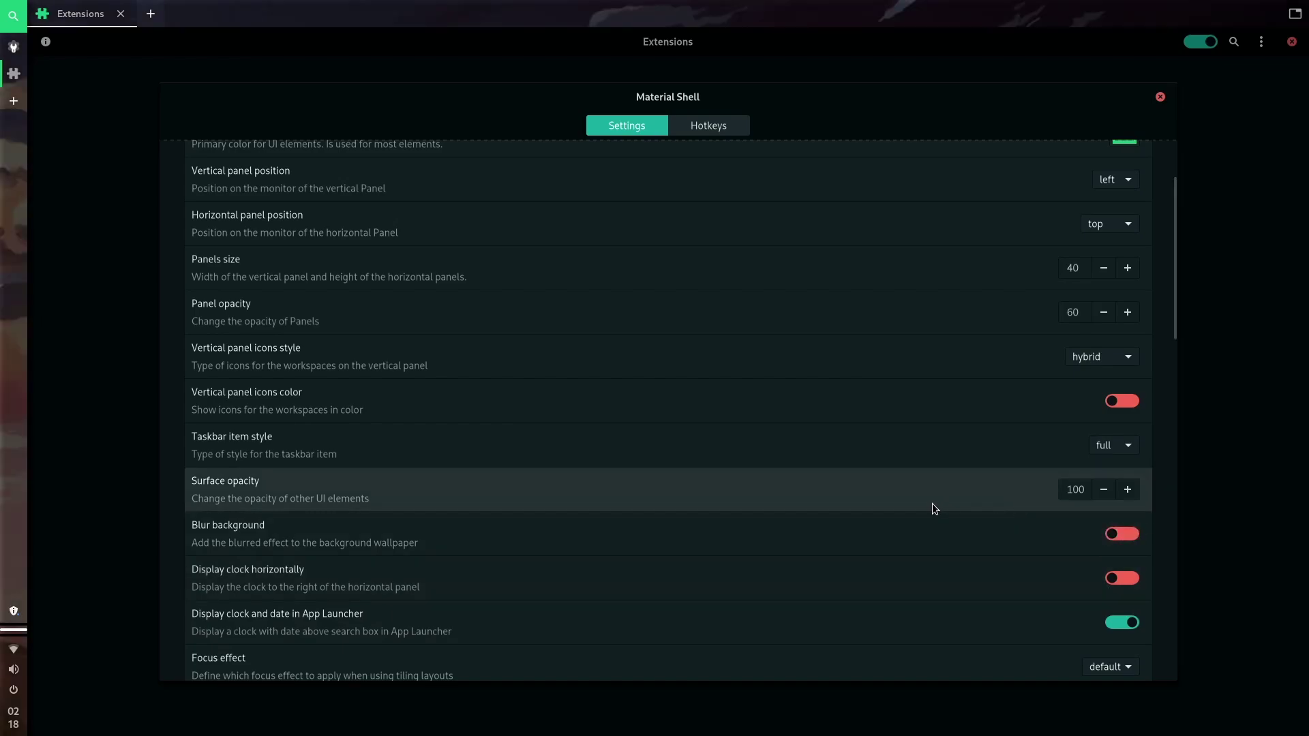
pyautogui.scroll(-3, 932, 504)
pyautogui.scroll(-15, 695, 519)
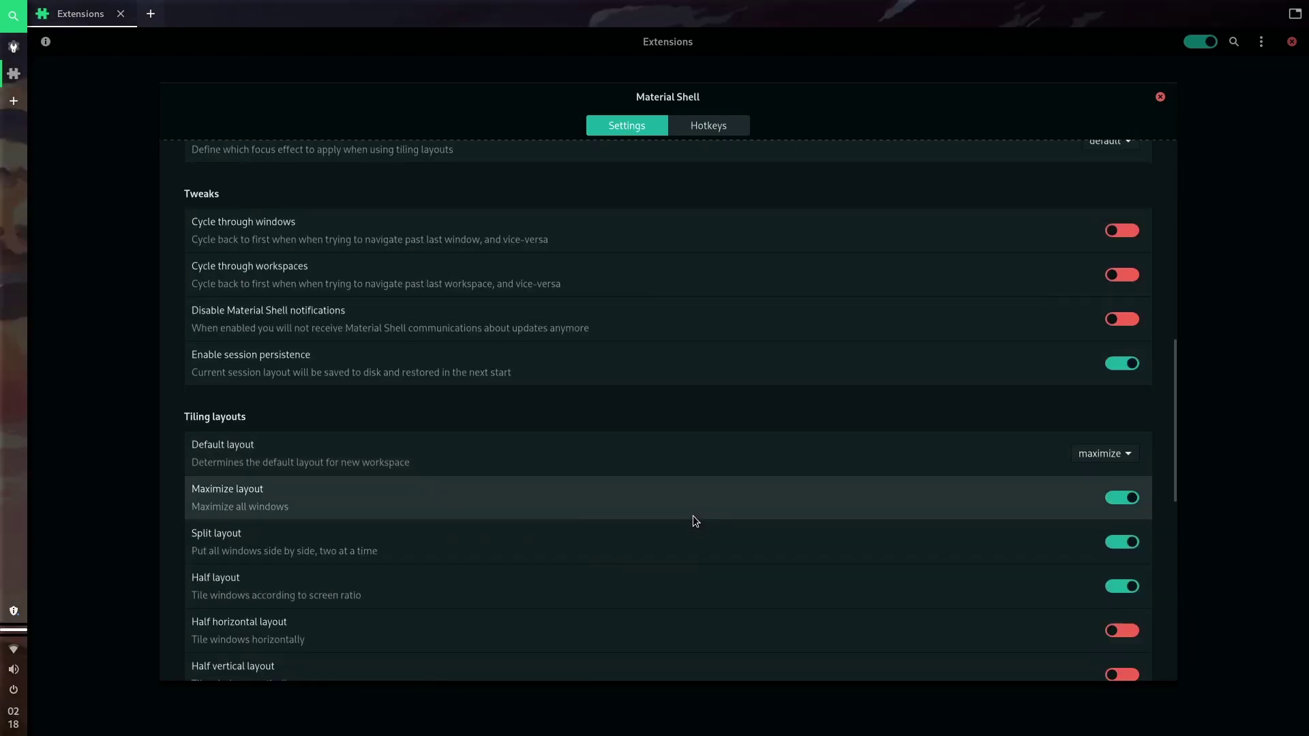
pyautogui.scroll(20, 688, 514)
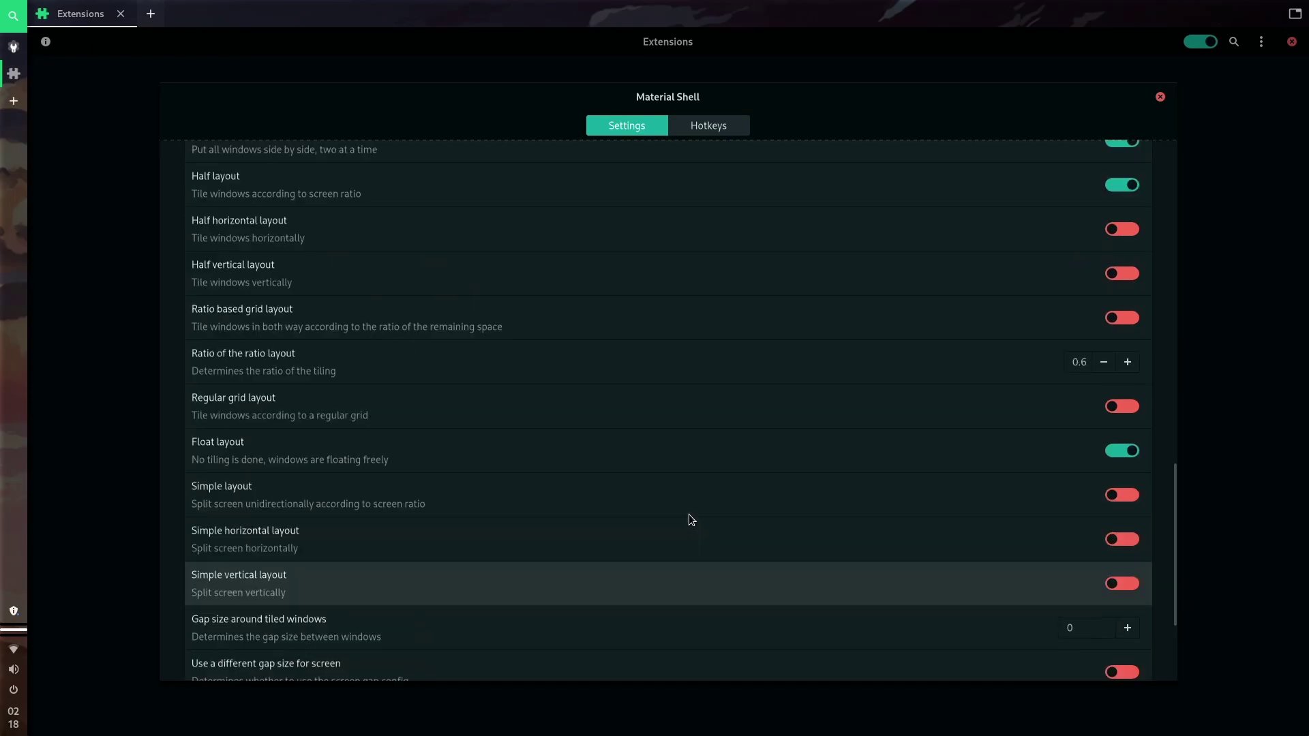
pyautogui.scroll(9, 667, 444)
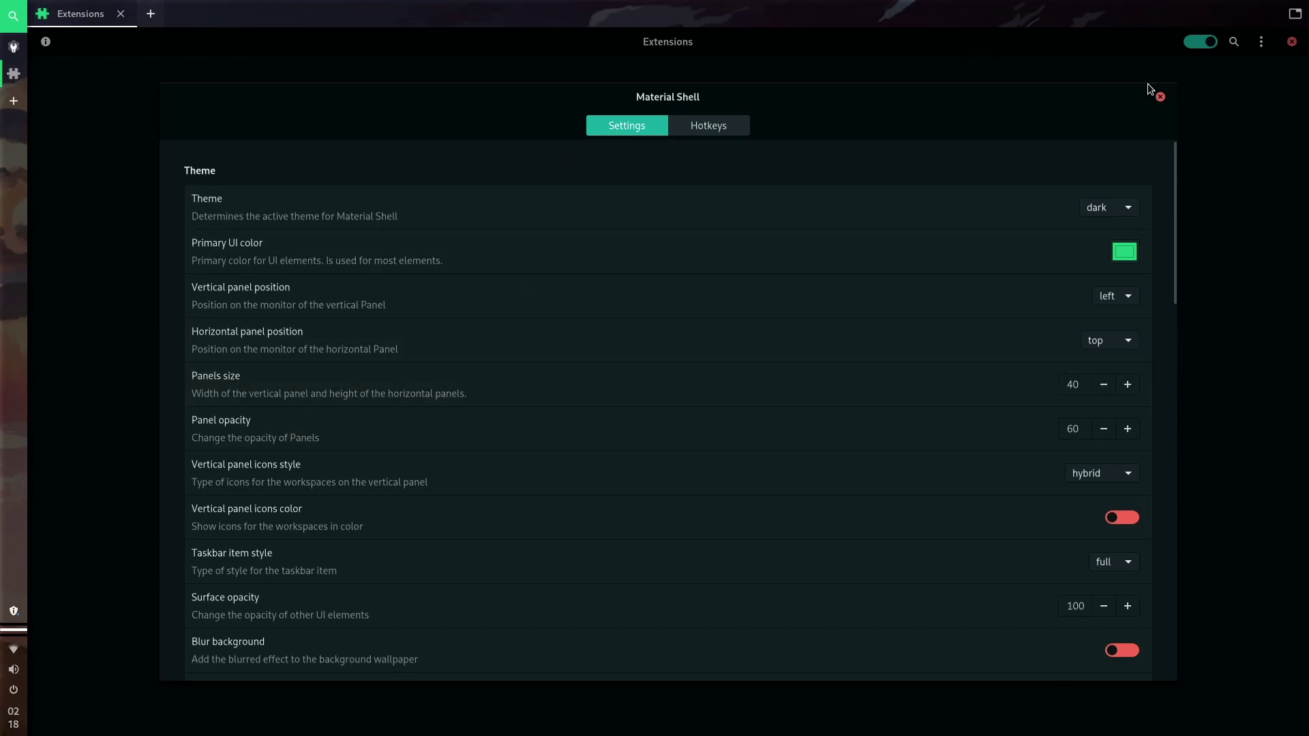
pyautogui.click(1160, 96)
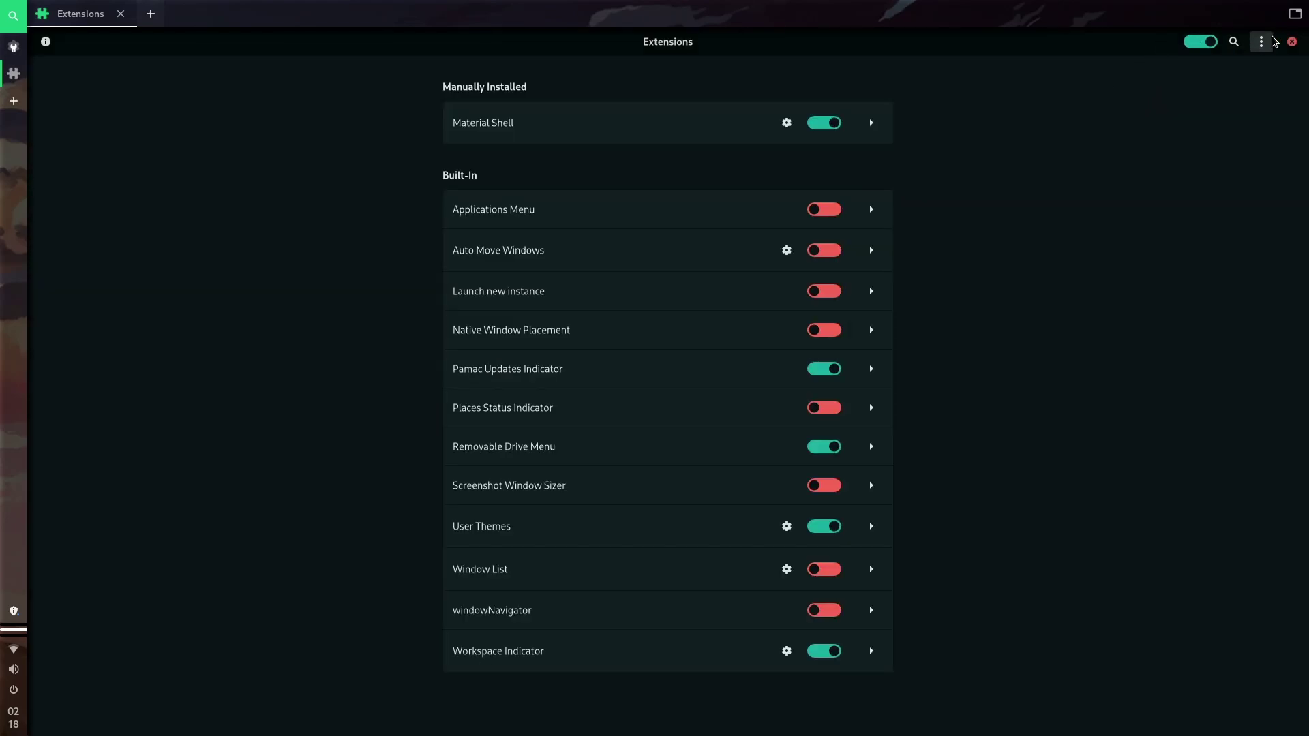
# - Close Extensions and launch Terminal from the app launcher
pyautogui.click(1291, 42)
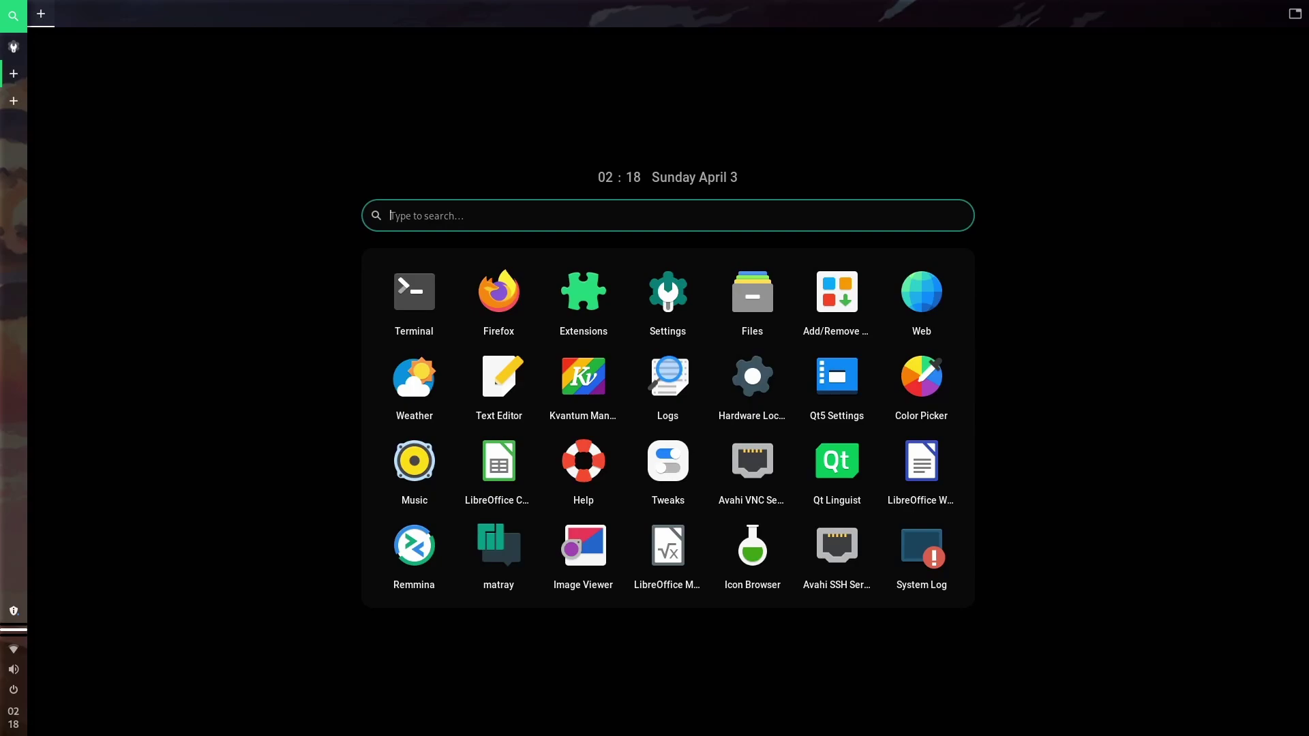
pyautogui.click(426, 293)
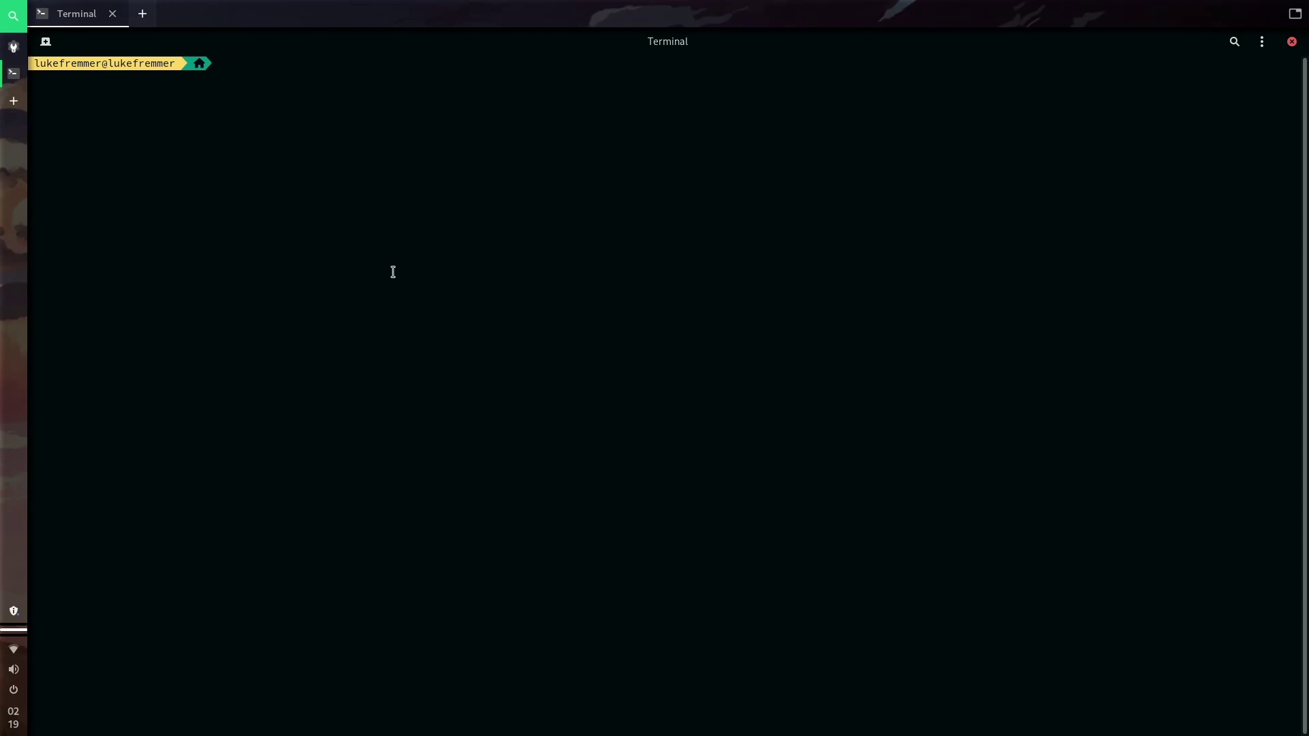
# - Run htop to view processes, then quit it with q
pyautogui.write('htop')
pyautogui.press('Return')
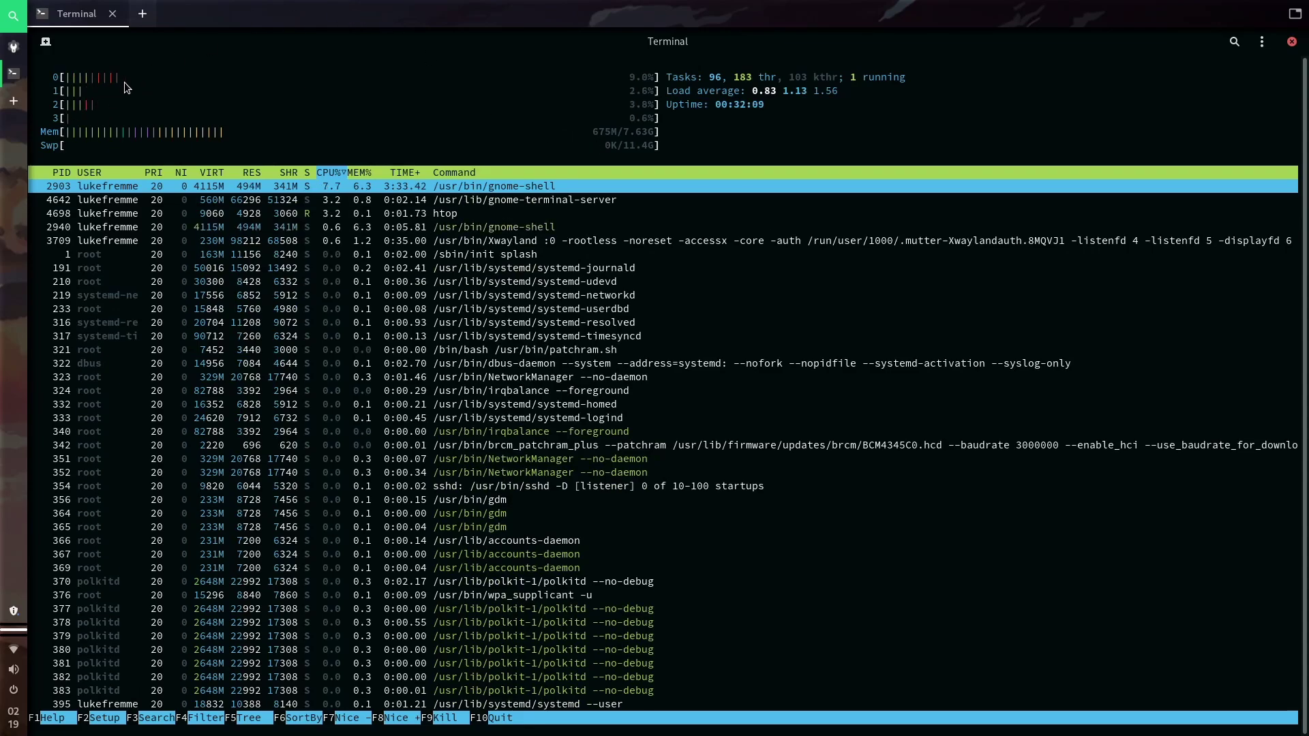
pyautogui.press('q')
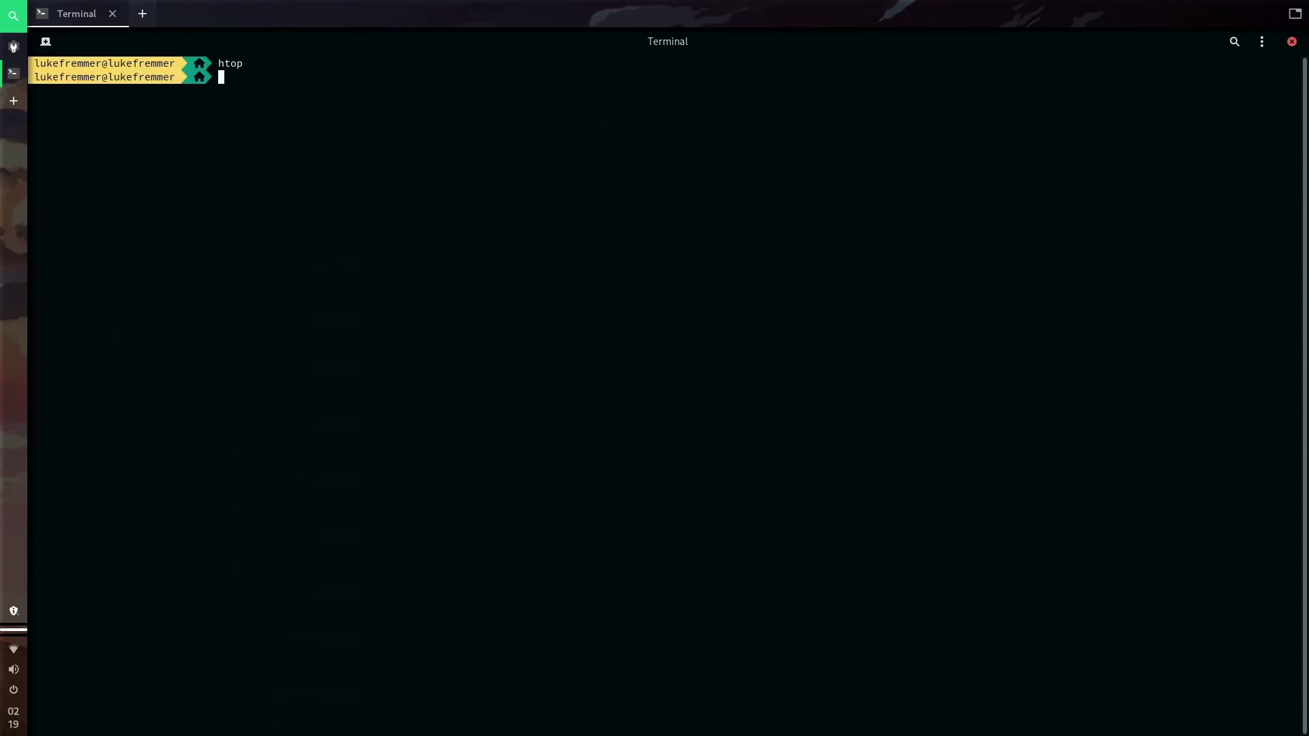
# - Run neofetch and select parts of its output, including the 3840x2160 resolution
pyautogui.write('neofetch')
pyautogui.press('Return')
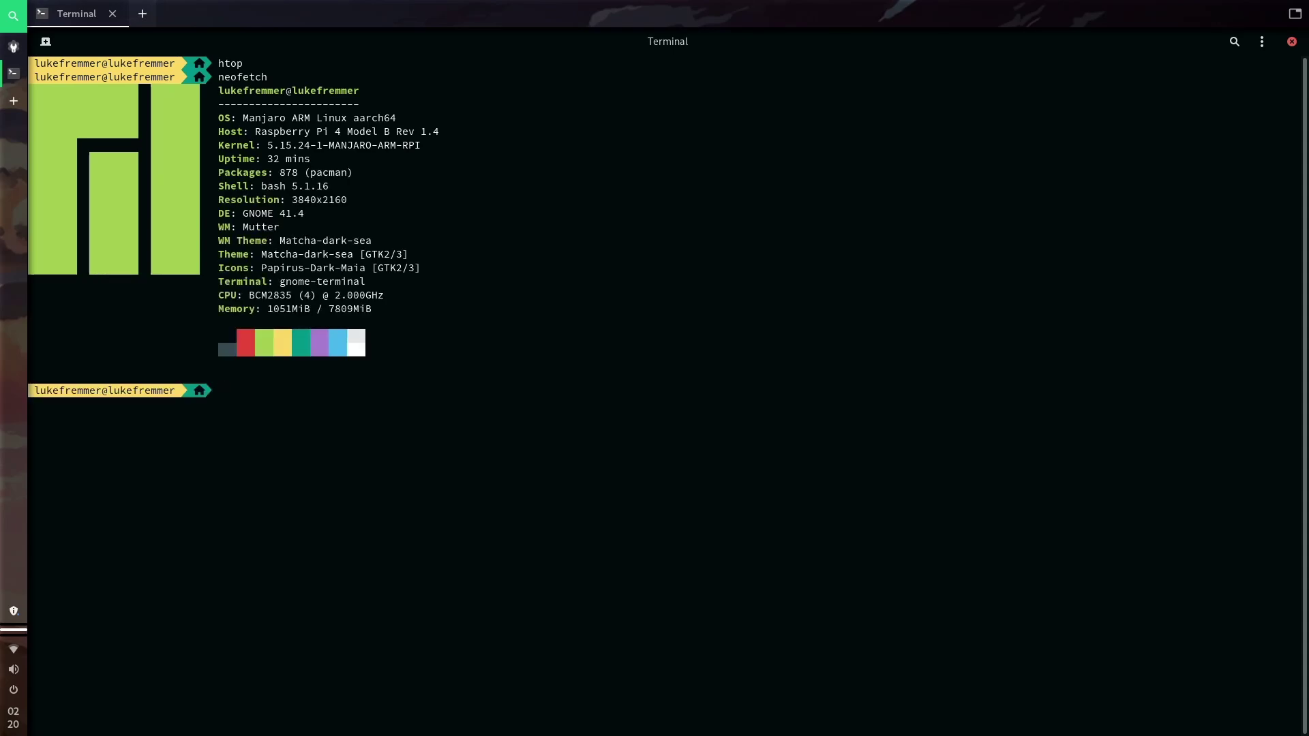
pyautogui.moveTo(394, 298); pyautogui.dragTo(305, 298)
pyautogui.click(264, 174)
pyautogui.moveTo(277, 202); pyautogui.dragTo(362, 200)
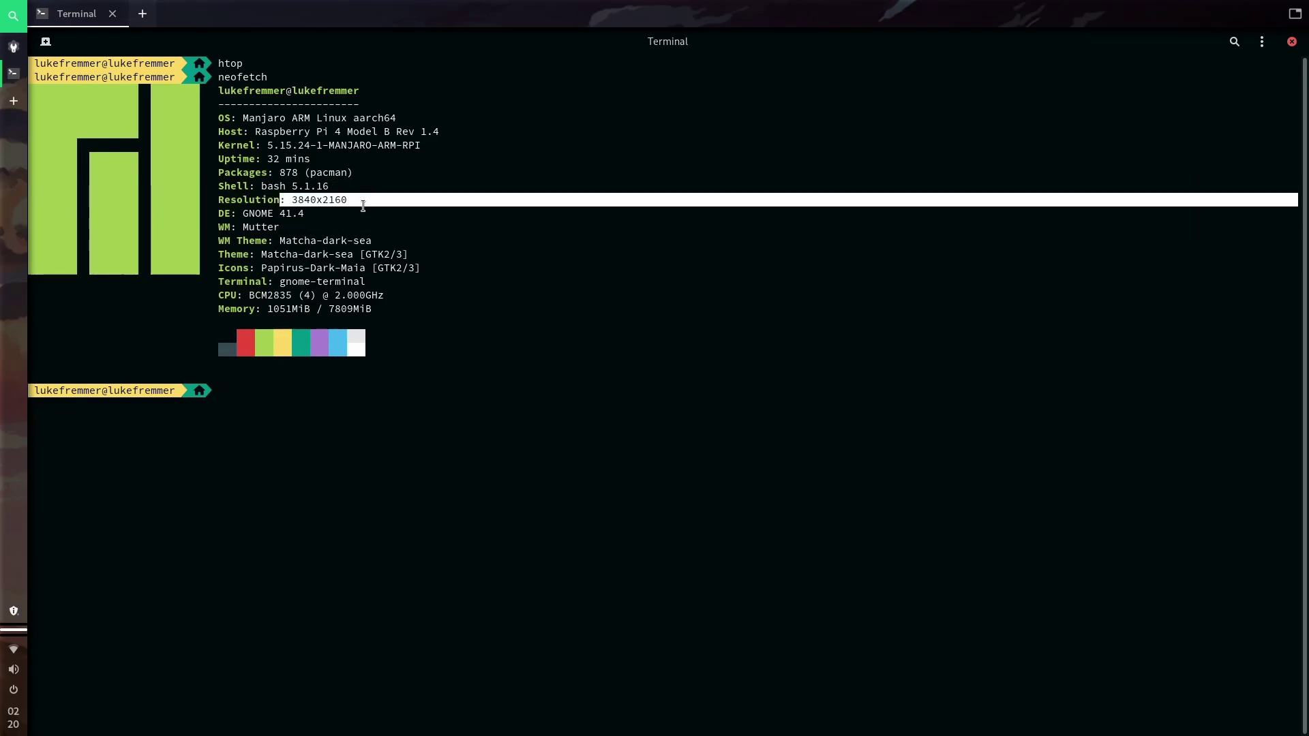
pyautogui.click(361, 200)
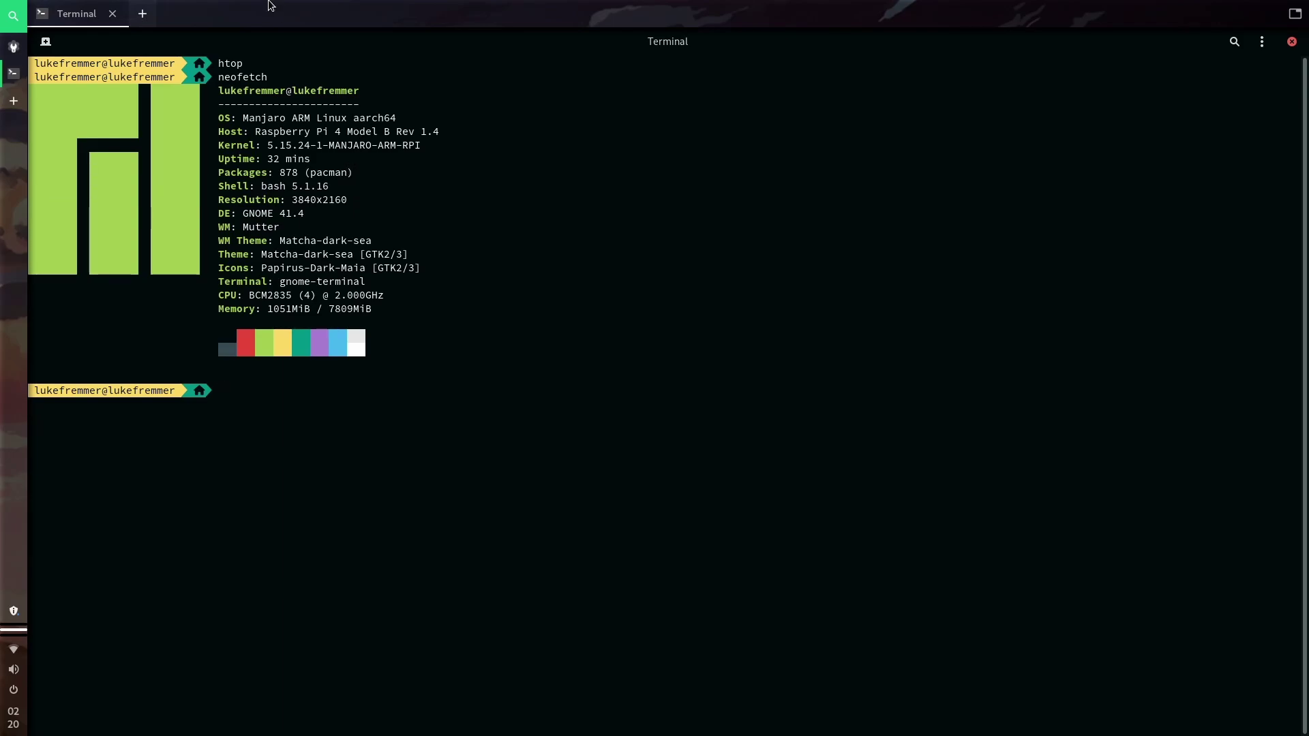
# - Close the Settings window and launch Files and Firefox from the app grid
pyautogui.click(13, 46)
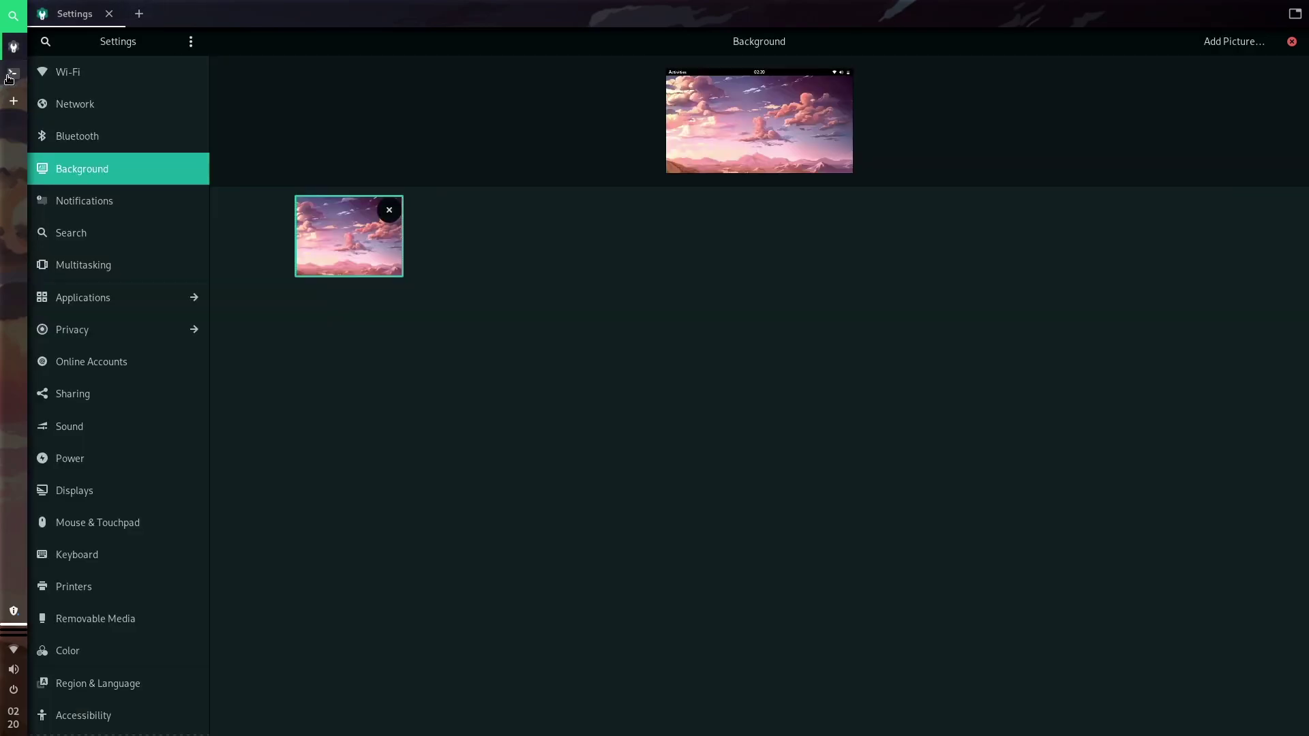
pyautogui.click(1292, 41)
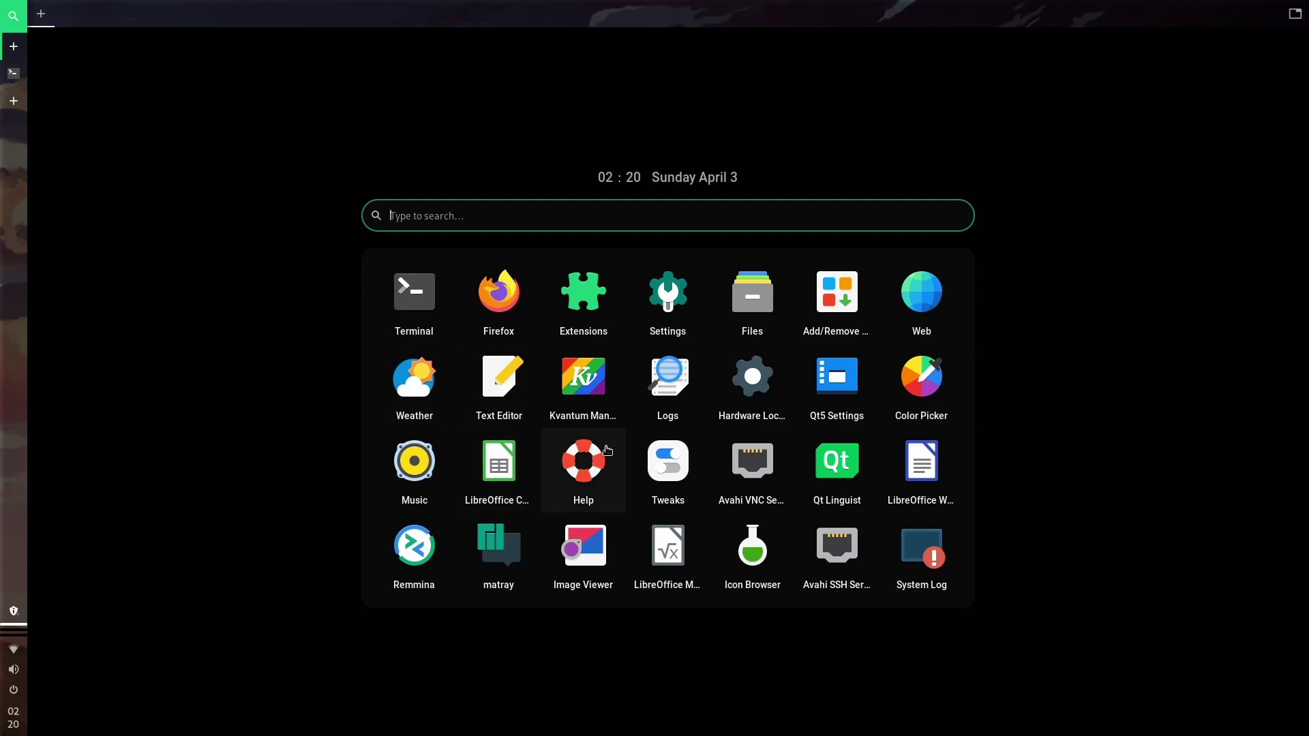
pyautogui.click(760, 306)
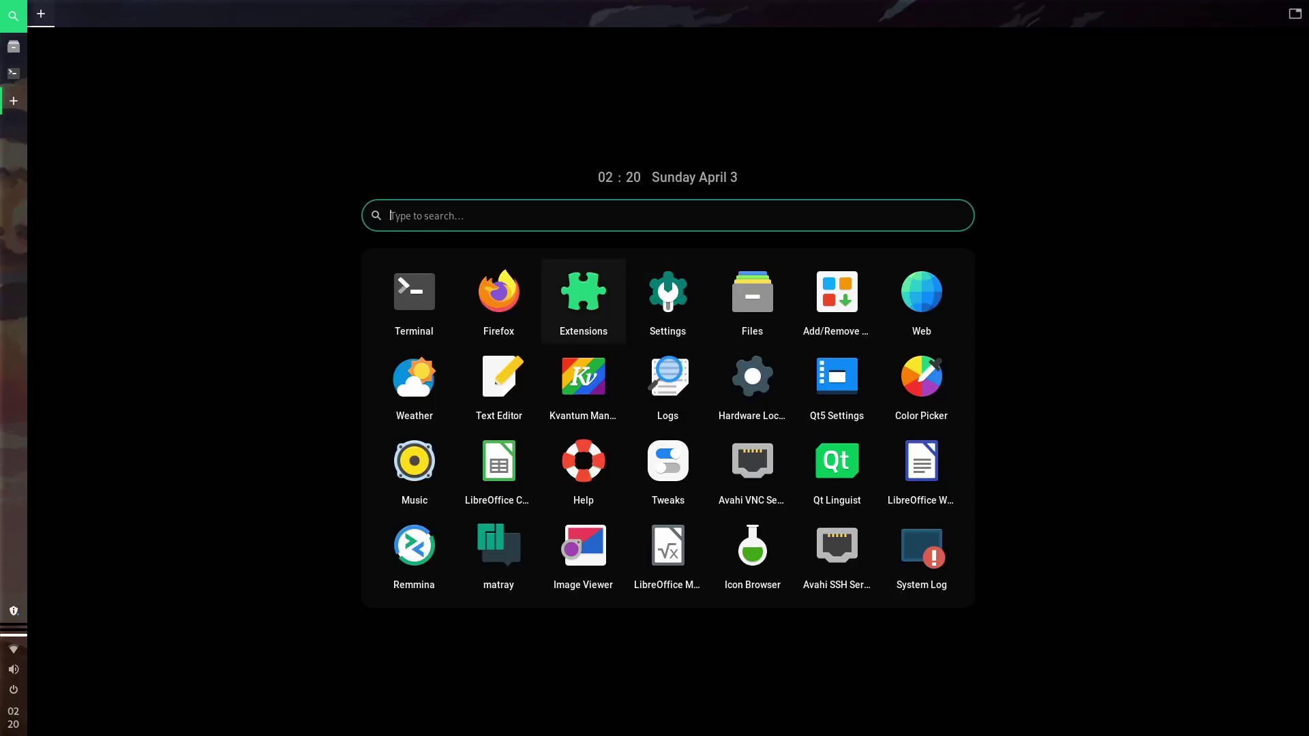
pyautogui.click(498, 300)
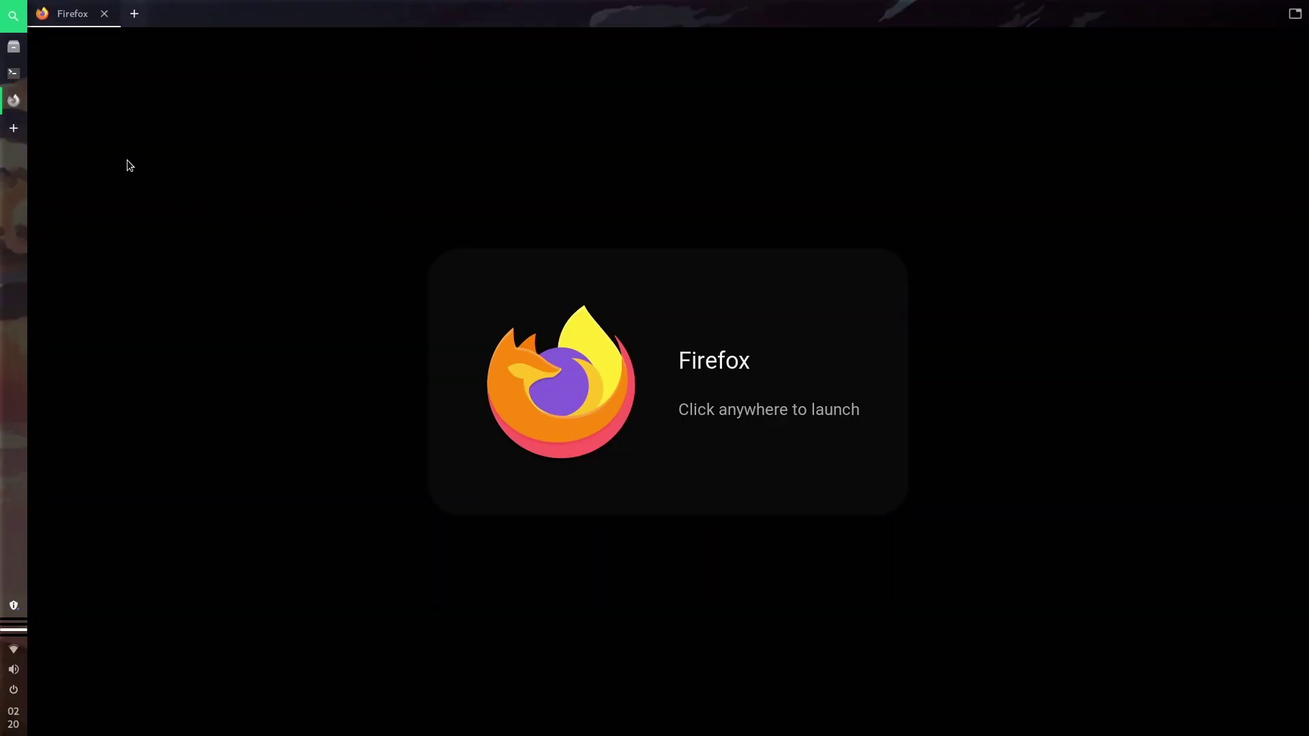
# - Switch through the Files and Terminal workspaces back to Firefox
pyautogui.click(13, 46)
pyautogui.click(15, 71)
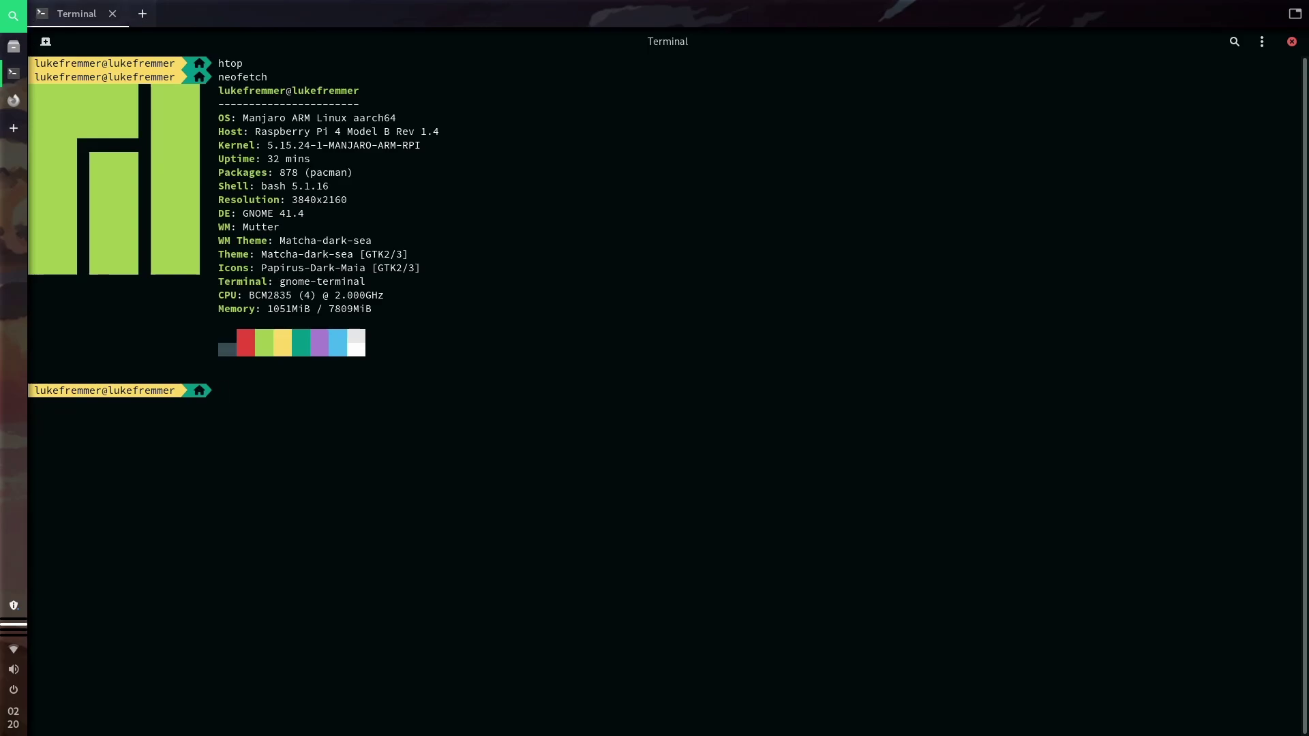
pyautogui.click(14, 102)
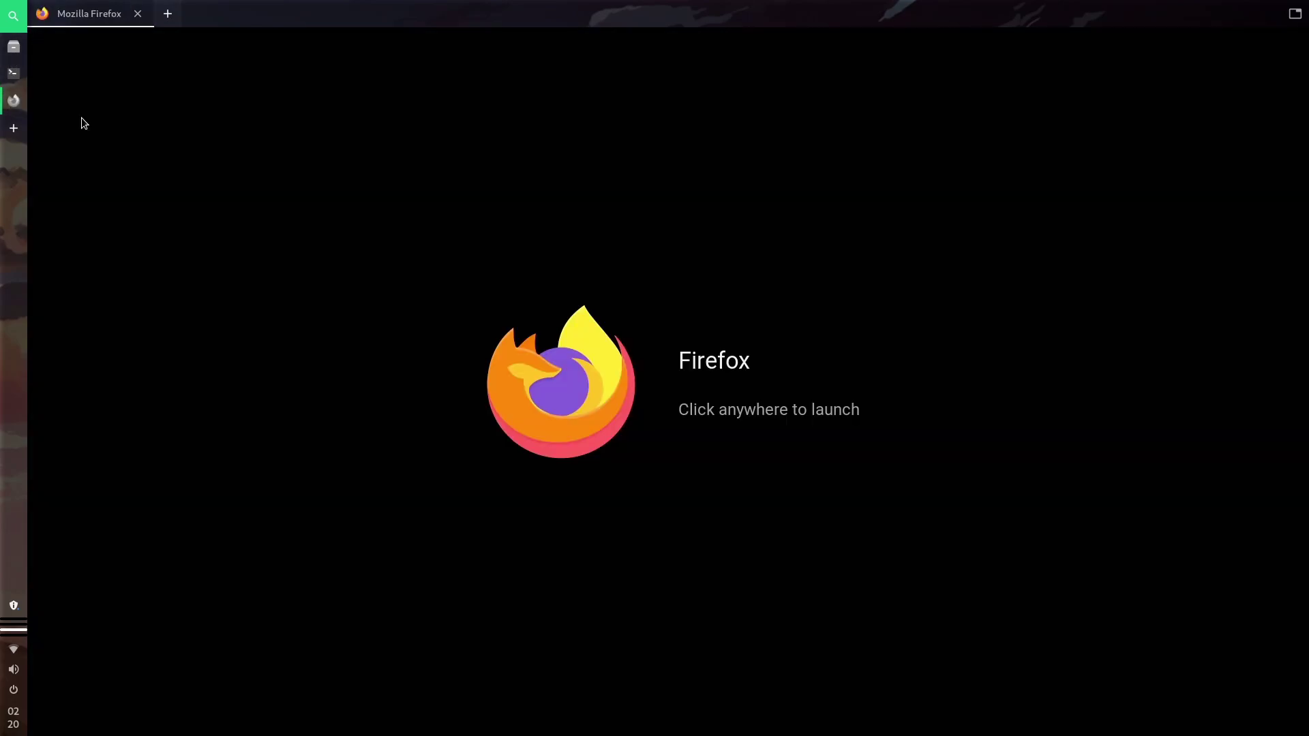
# - Start Firefox and load google.com
pyautogui.click(207, 139)
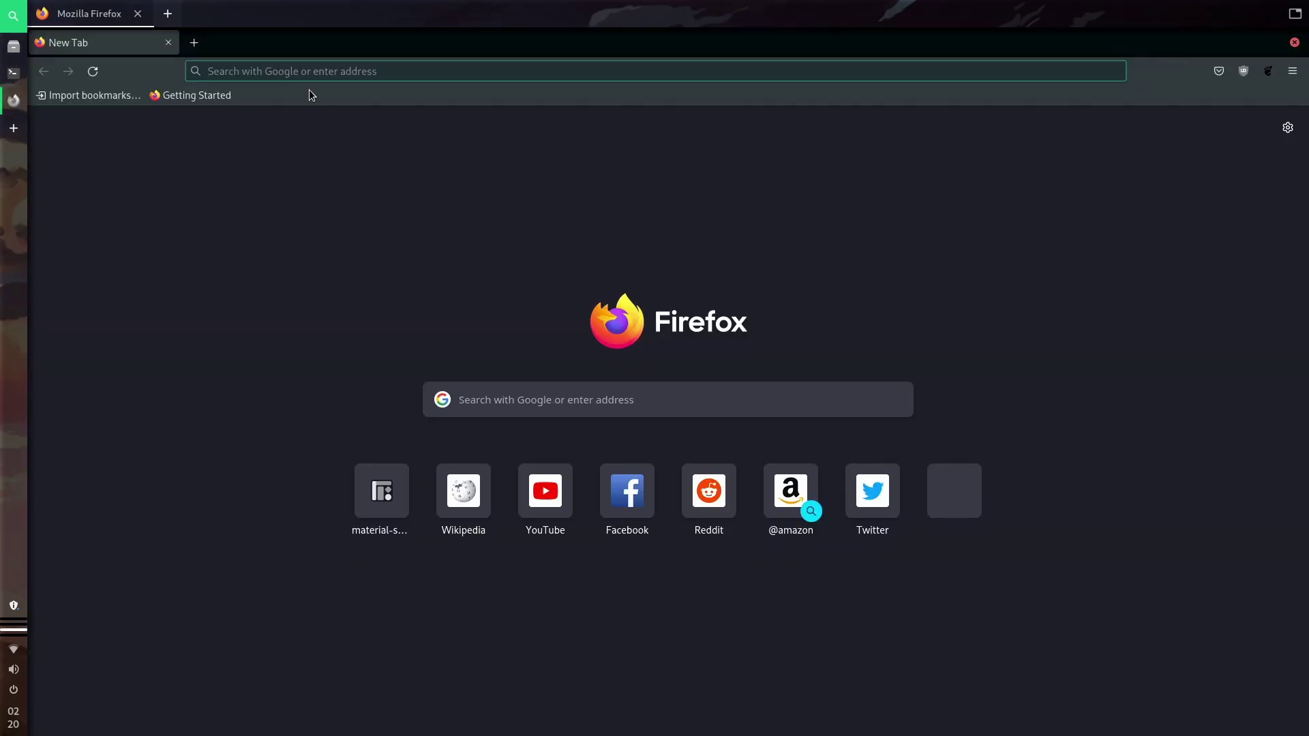
pyautogui.write('google.com/')
pyautogui.press('Return')
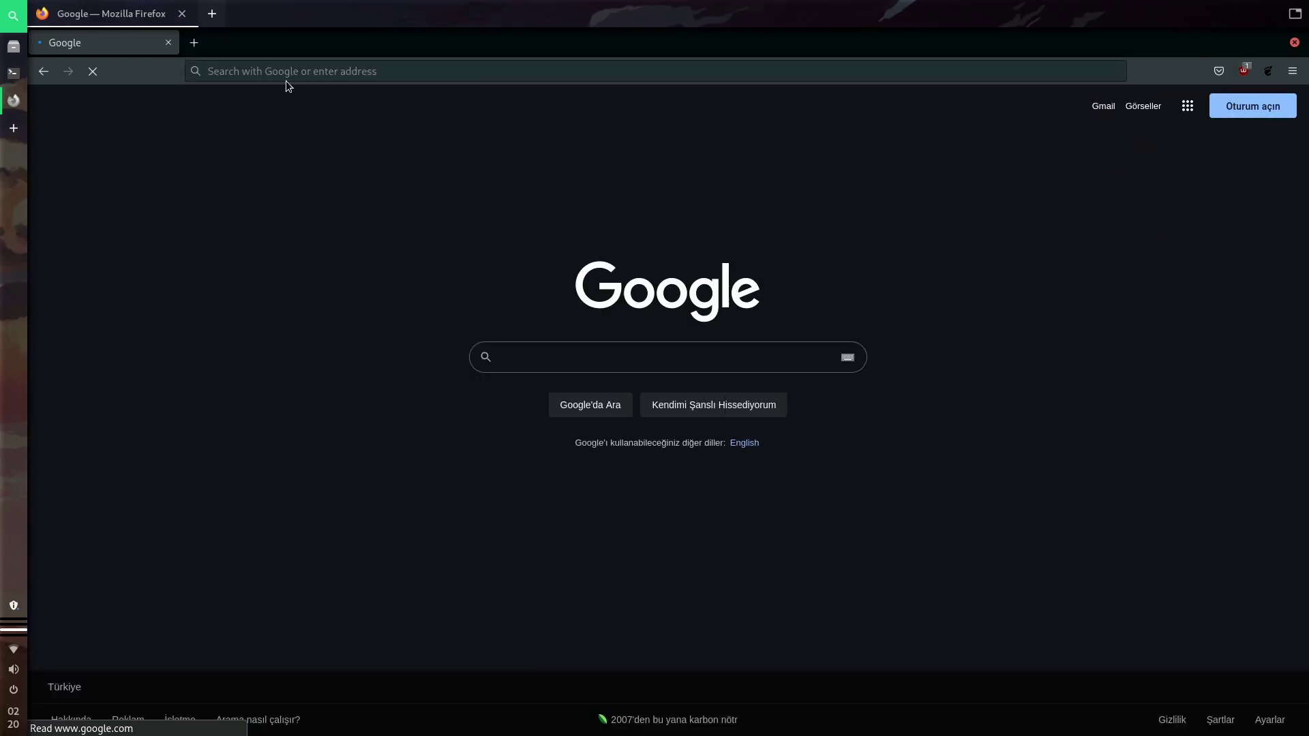
# - Type youtube.com in the address bar and dismiss the accidental Save Page dialog
pyautogui.click(290, 79)
pyautogui.press('BackSpace')
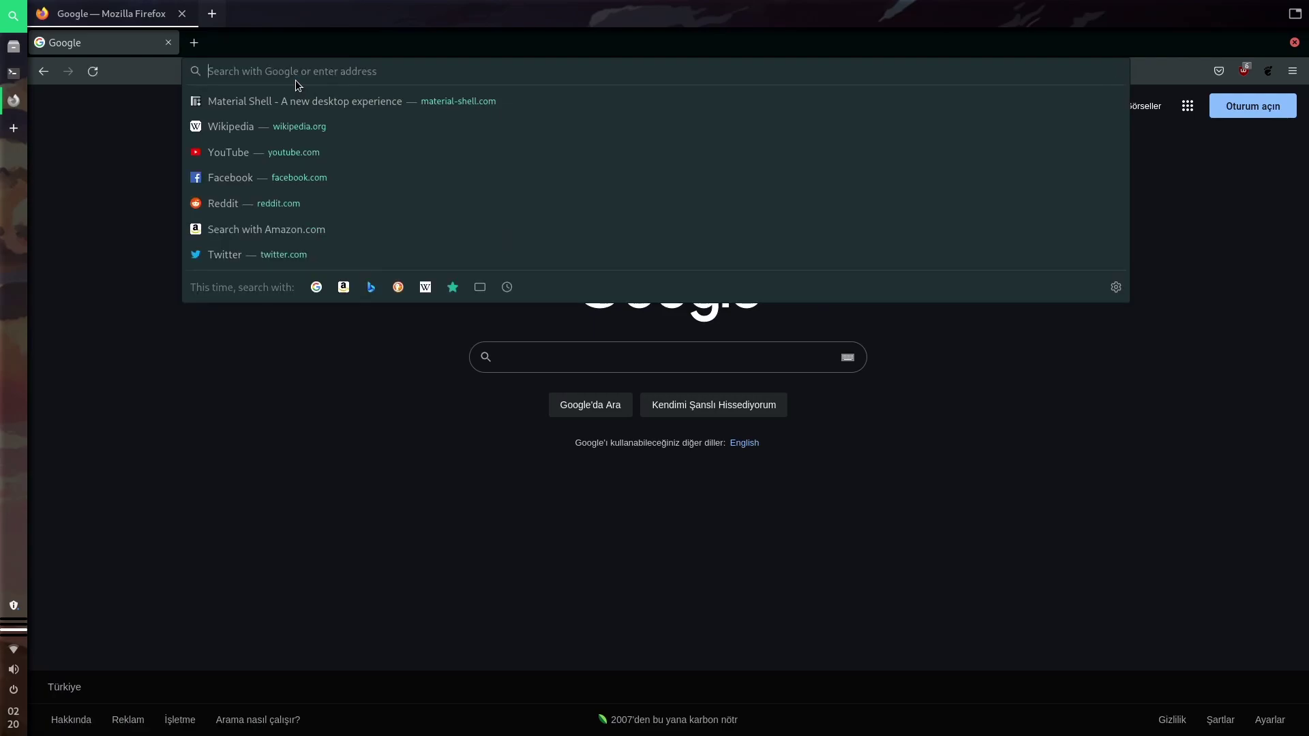
pyautogui.write('youtube.com')
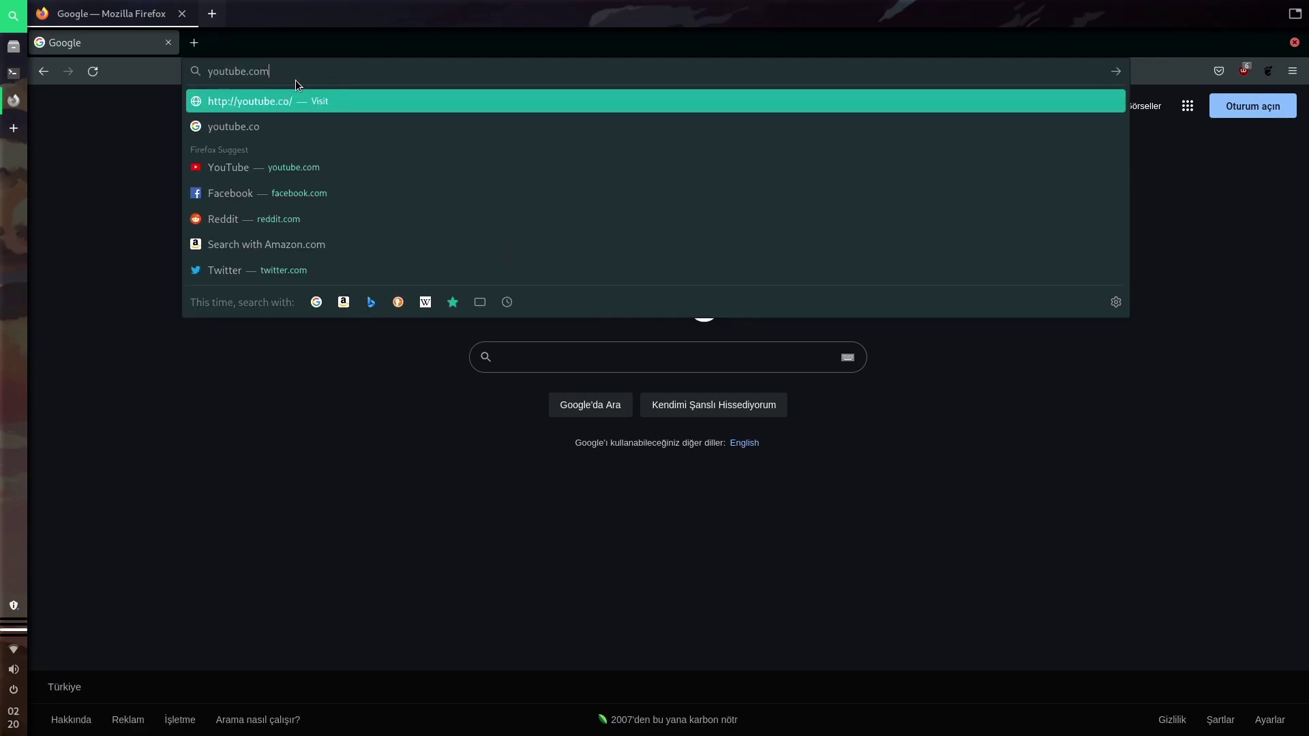
pyautogui.hotkey('ctrl', 'a')
pyautogui.hotkey('ctrl', 's')
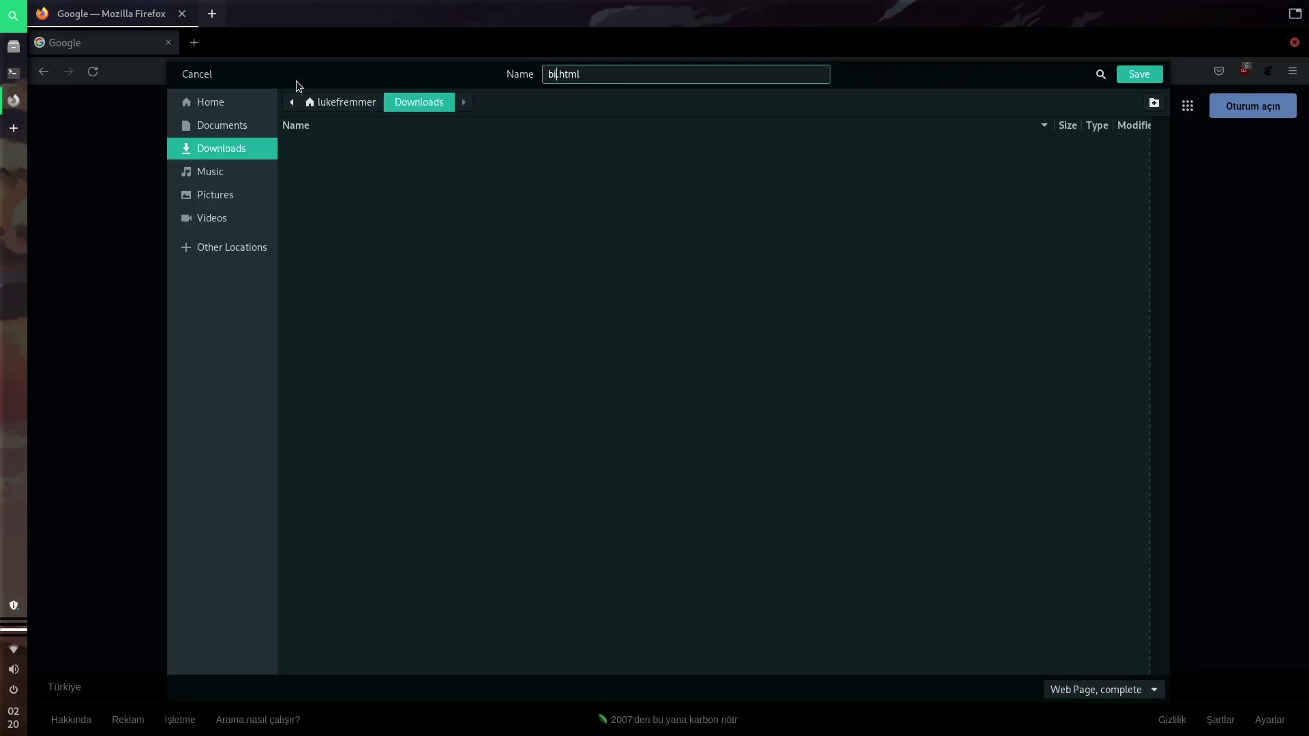
pyautogui.write('g buck bunn')
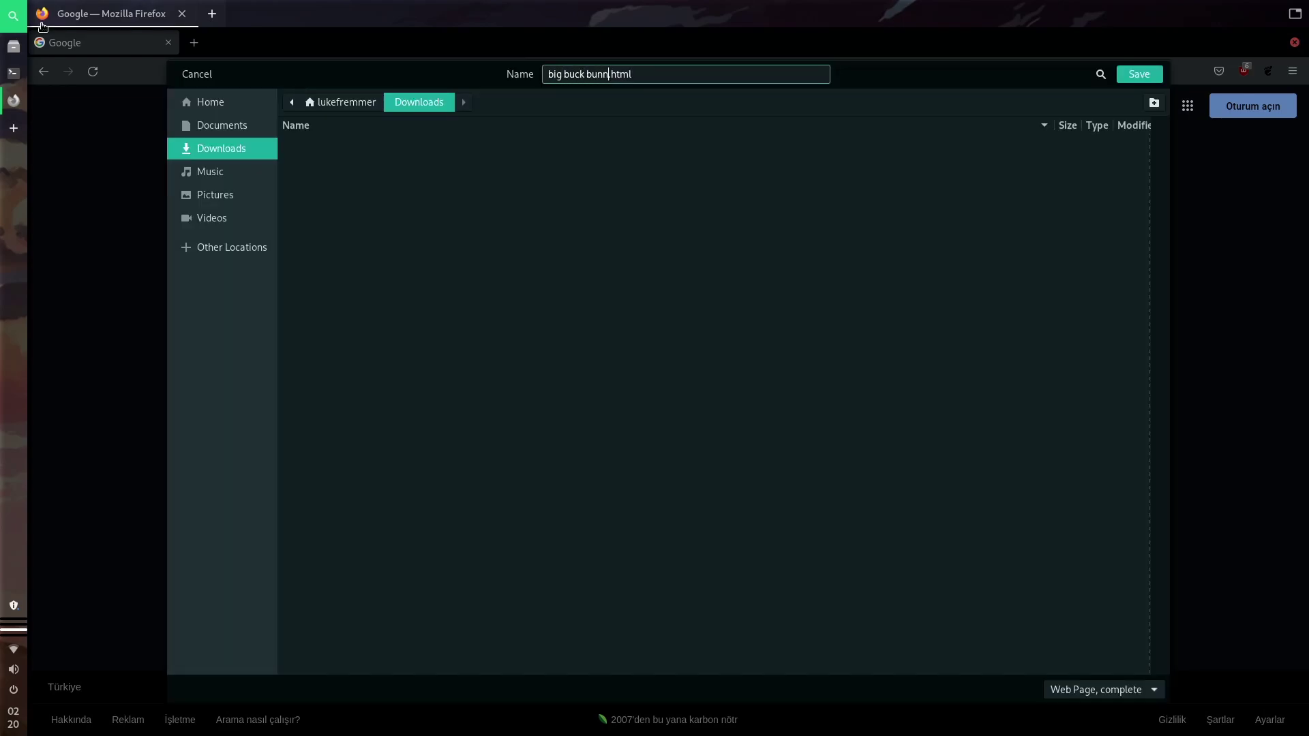
pyautogui.click(184, 96)
pyautogui.click(186, 75)
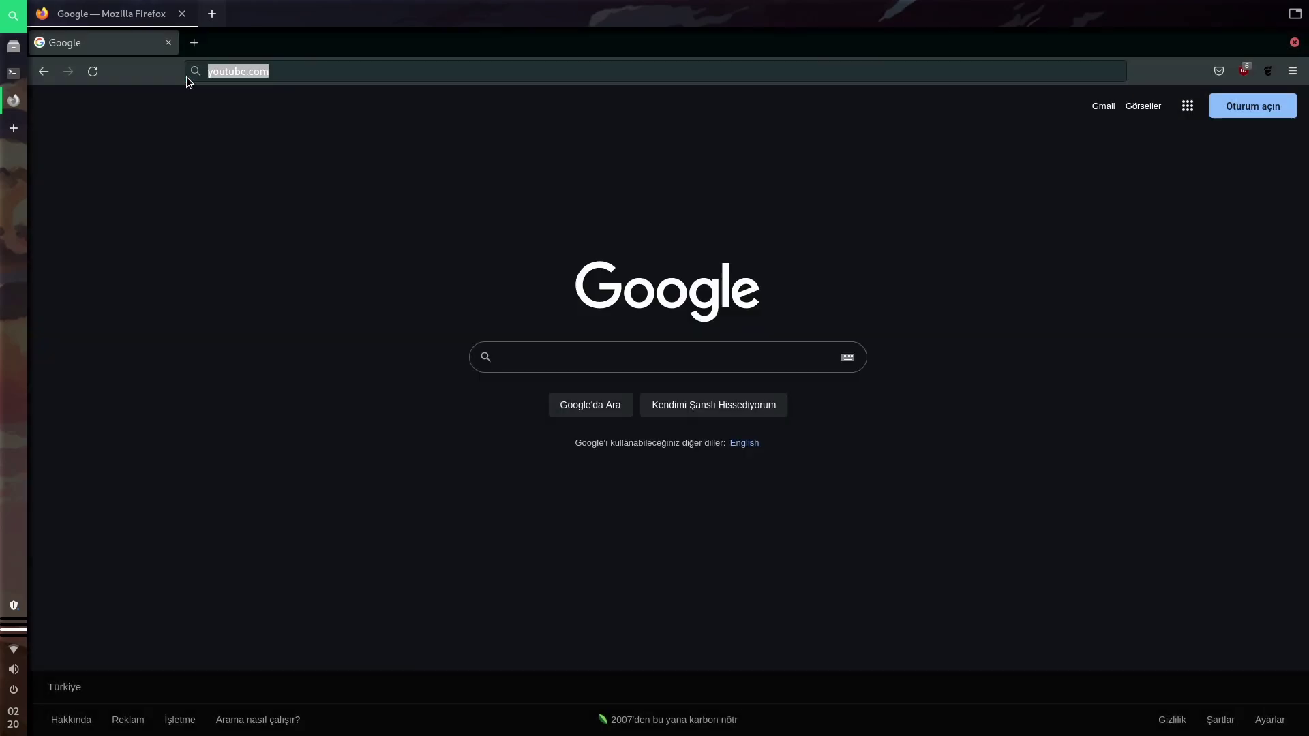
# - Search Google for 'big buck buny'
pyautogui.press('BackSpace')
pyautogui.write('big')
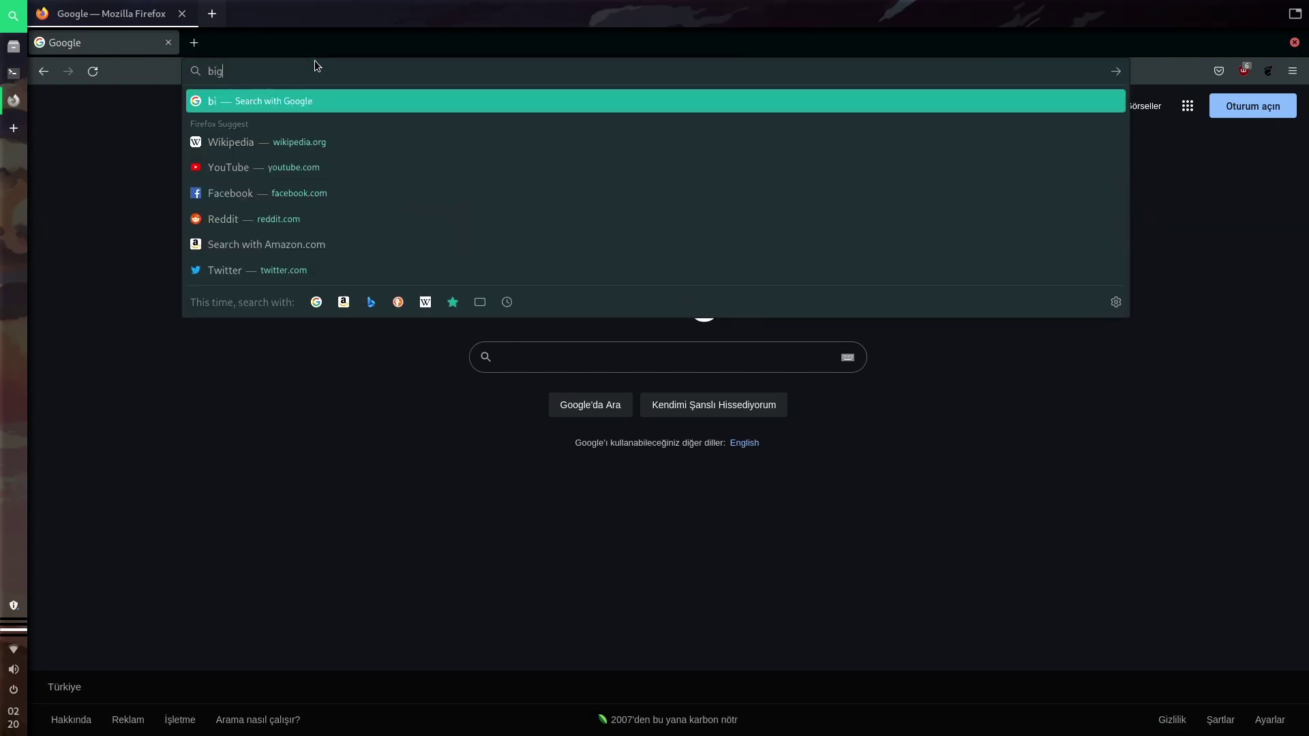
pyautogui.write(' buck buny')
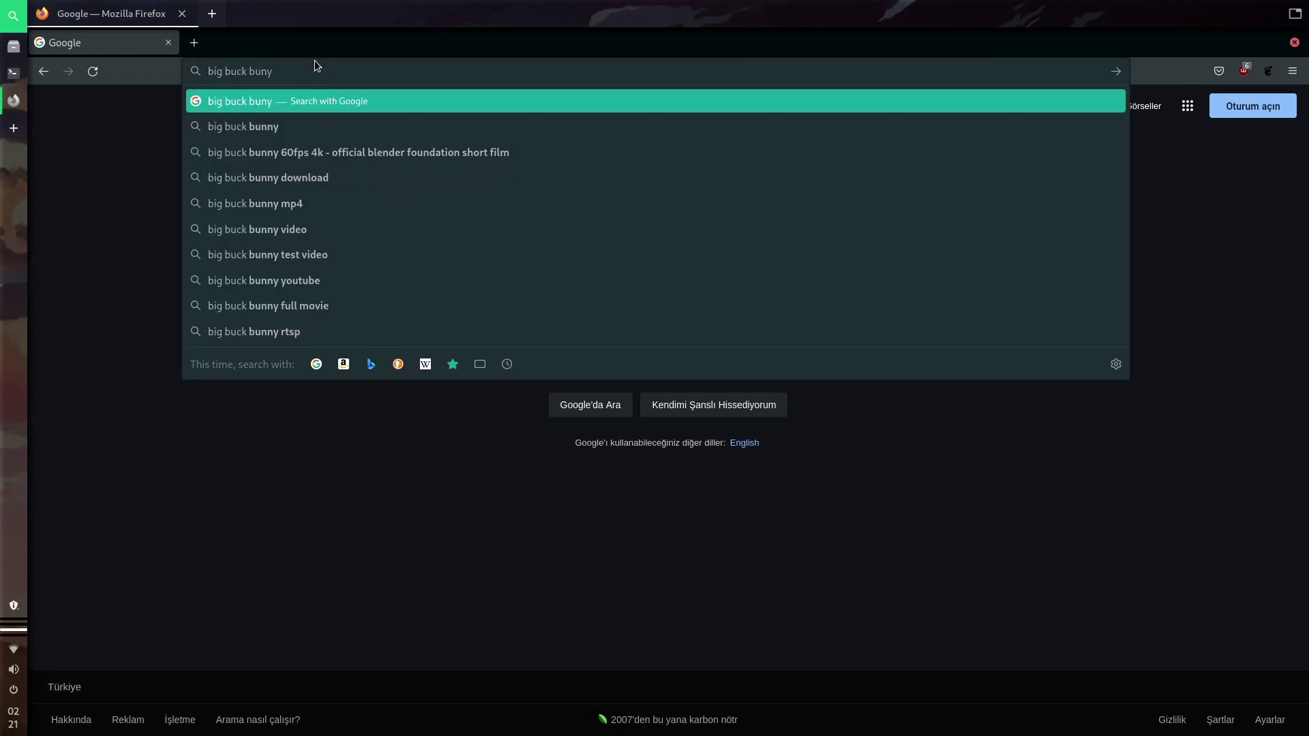
pyautogui.press('Return')
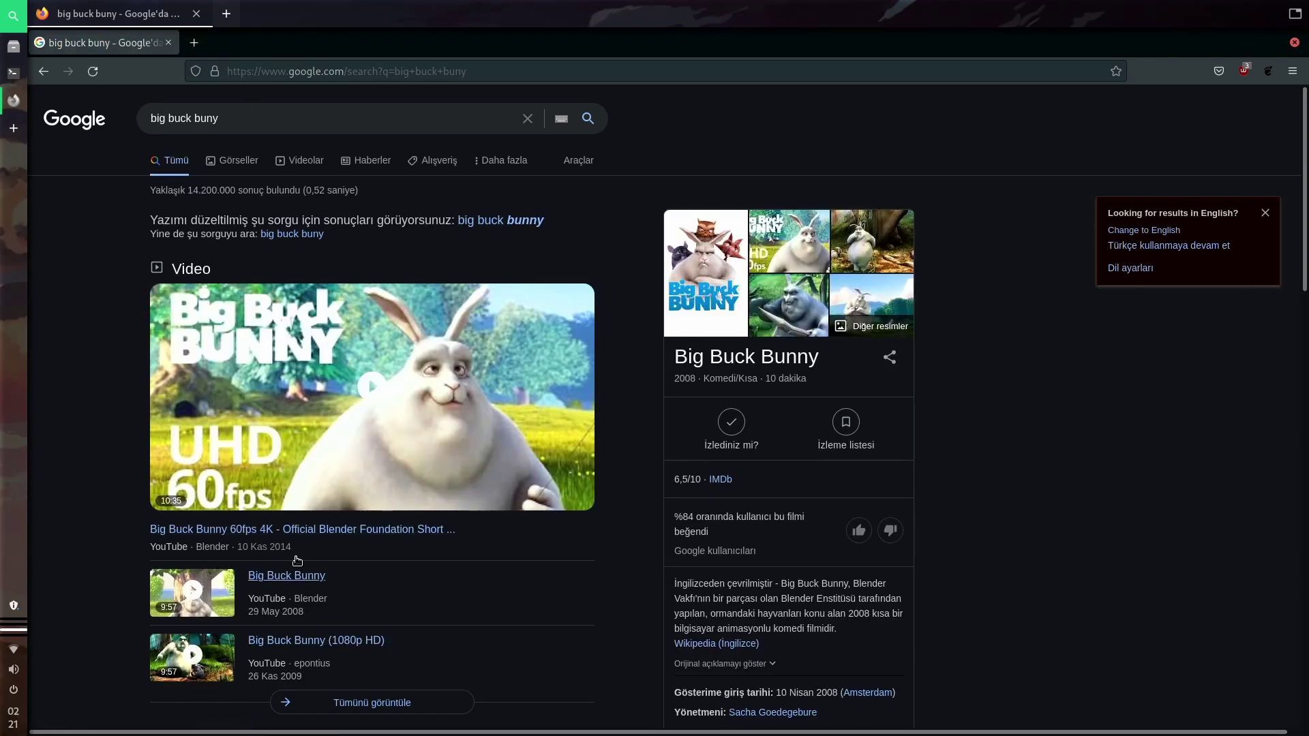
# - Open the first Big Buck Bunny video, then search pi4 in a new tab
pyautogui.click(239, 530)
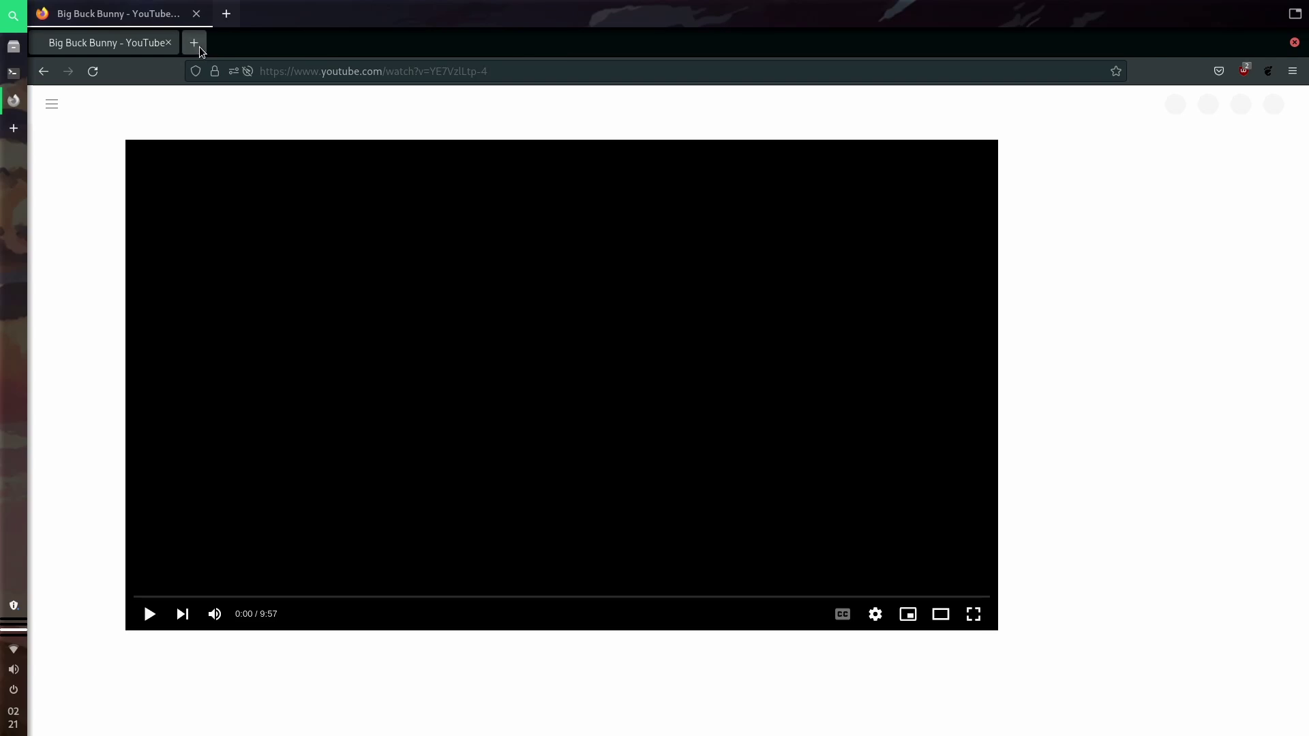
pyautogui.click(198, 44)
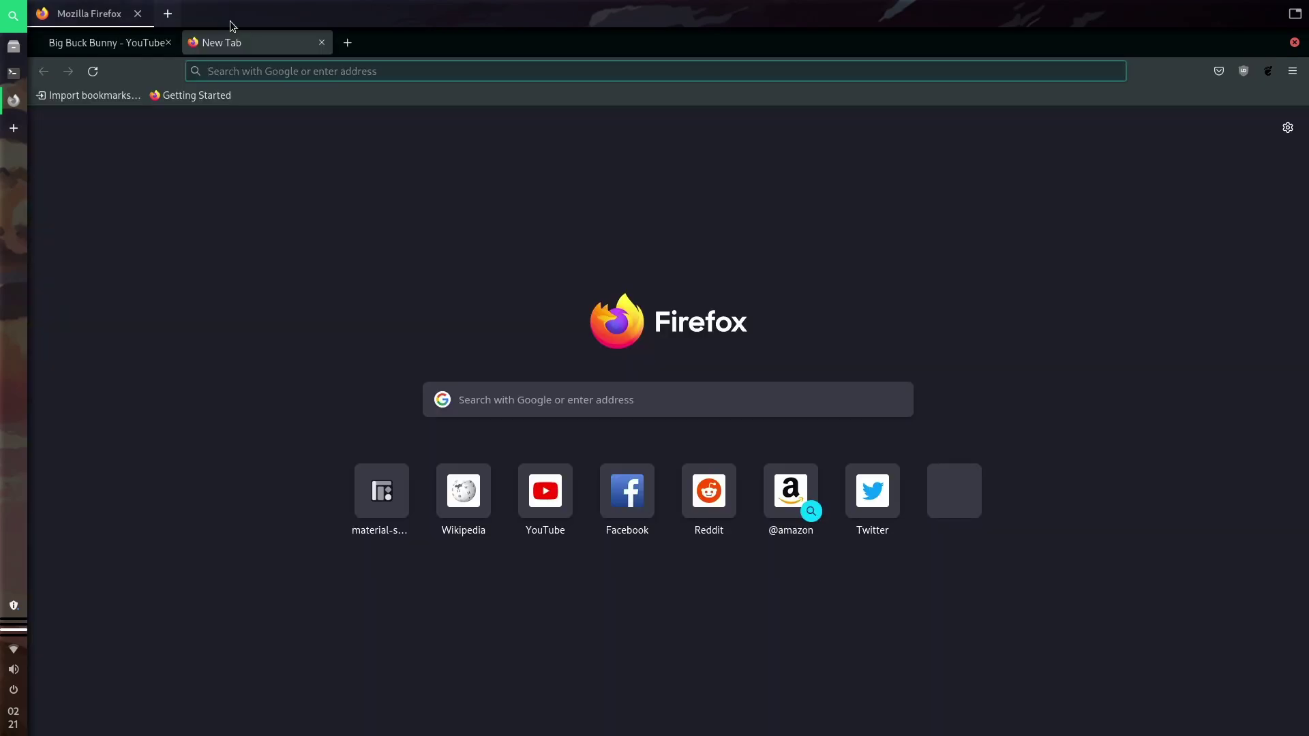
pyautogui.write('pi4')
pyautogui.press('Return')
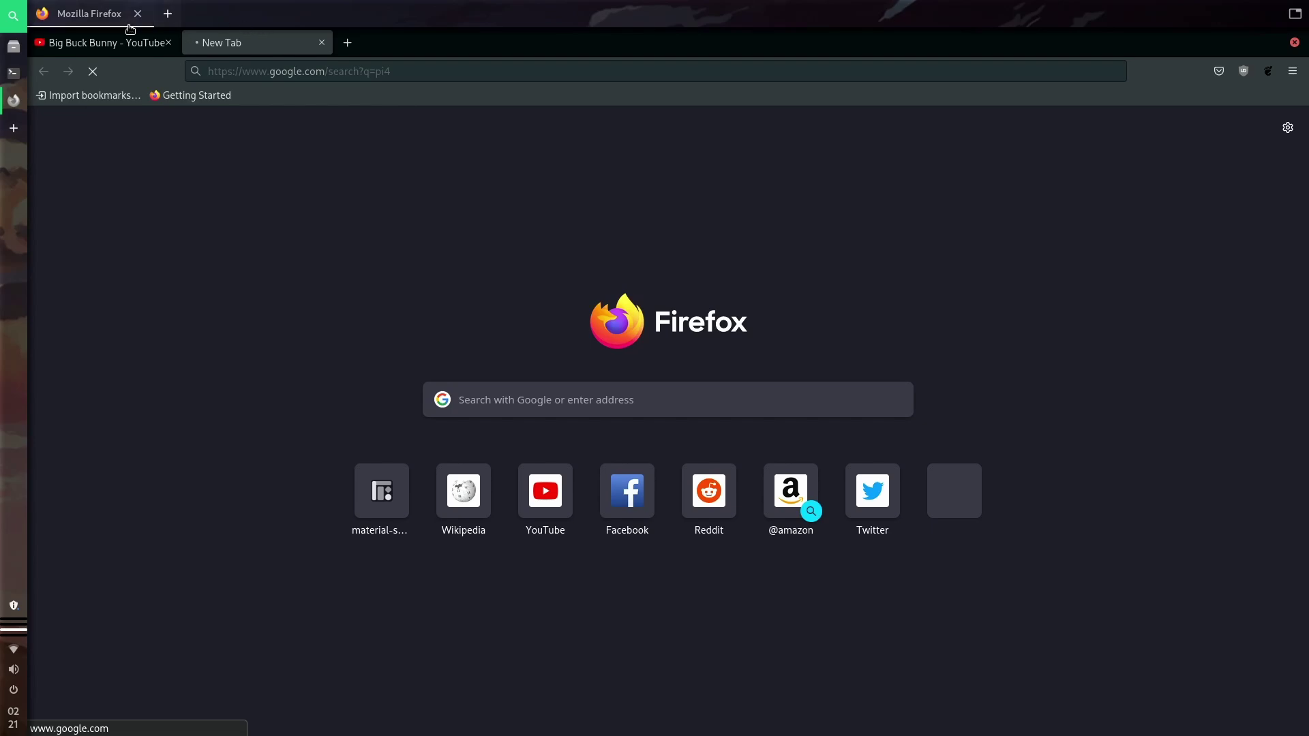
# - Return to the video tab, start playback, and view the quality choices
pyautogui.click(85, 45)
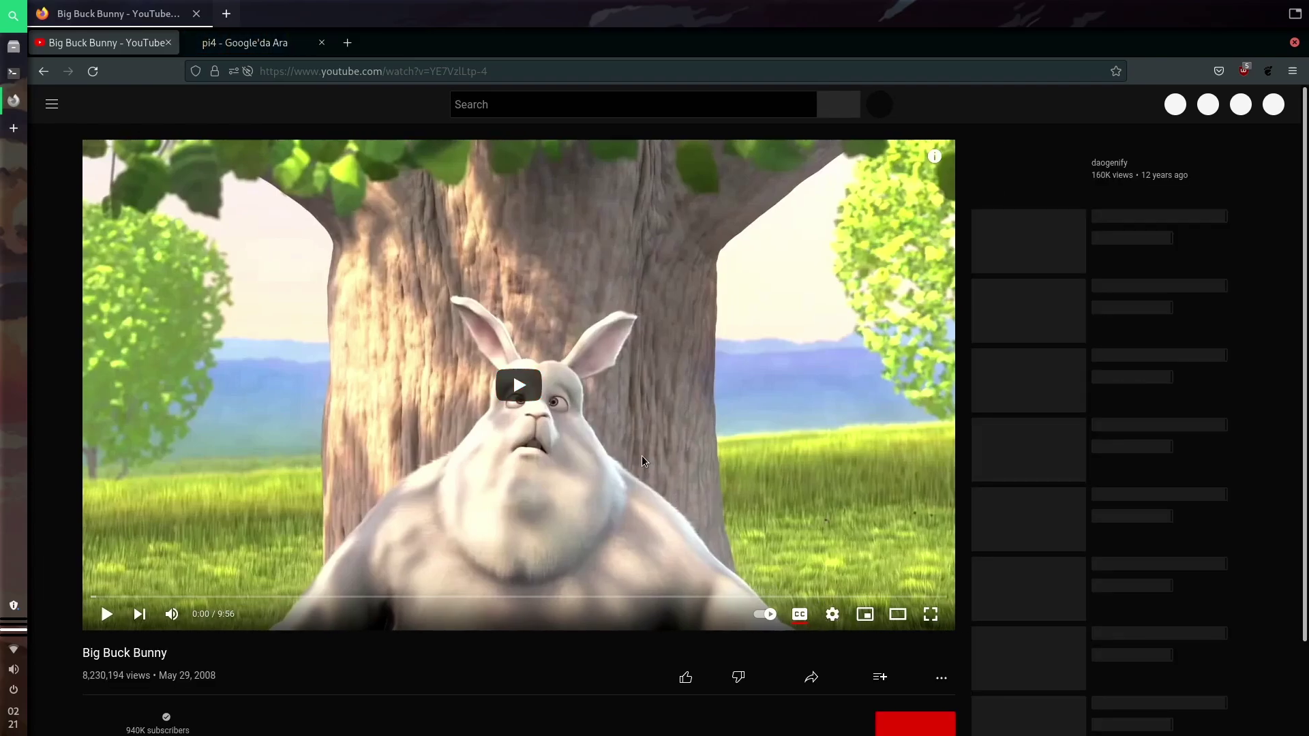
pyautogui.click(515, 382)
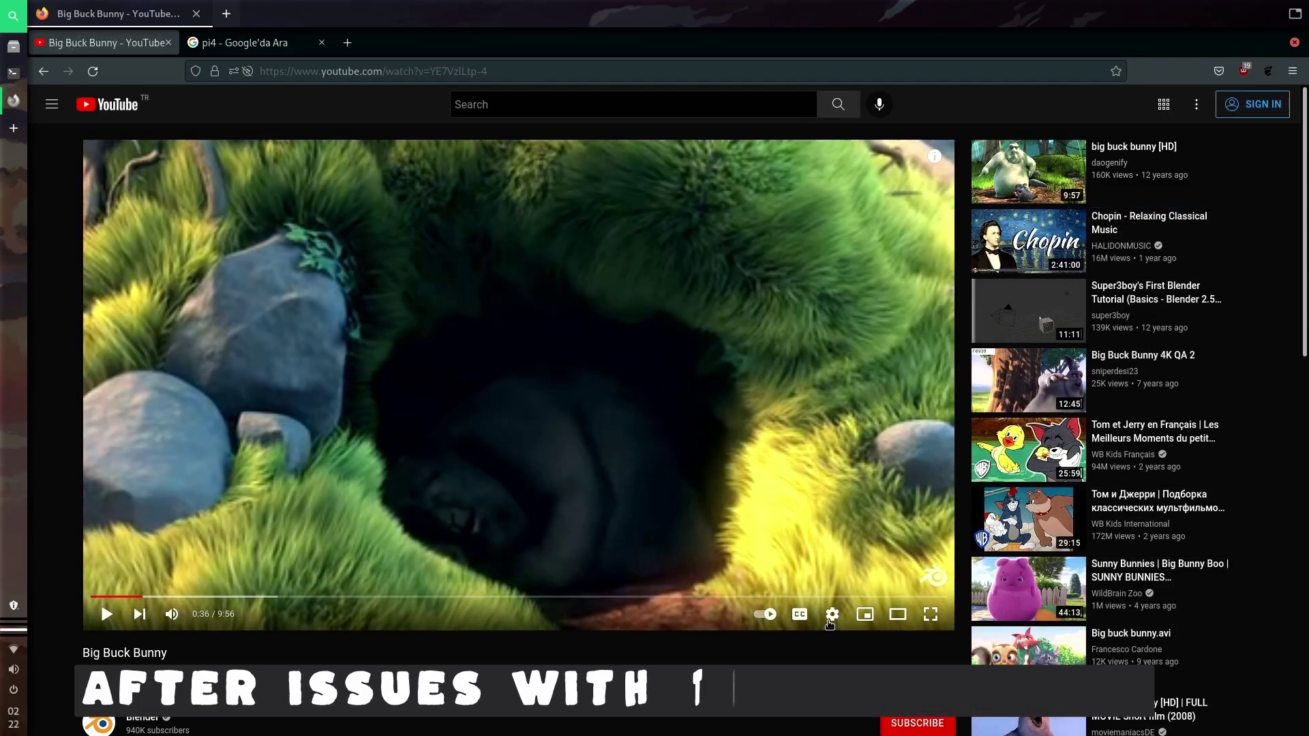
pyautogui.click(830, 621)
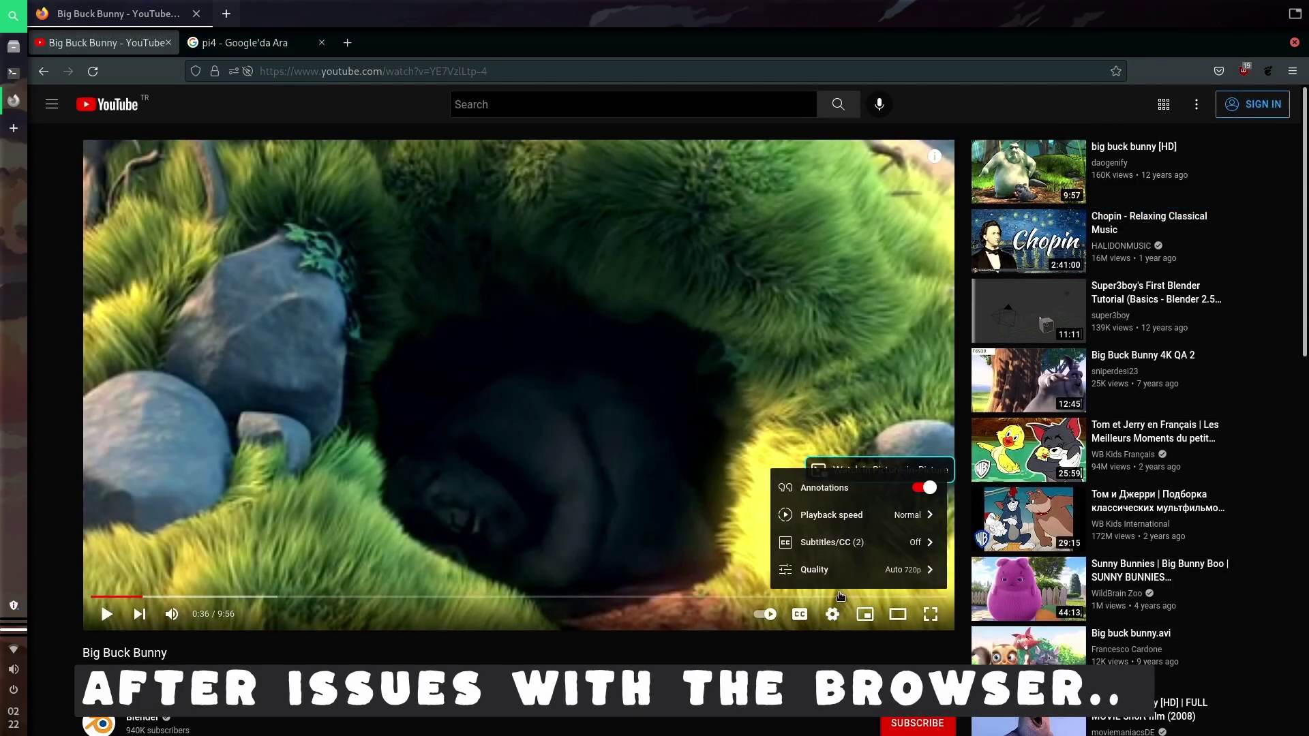
pyautogui.click(843, 570)
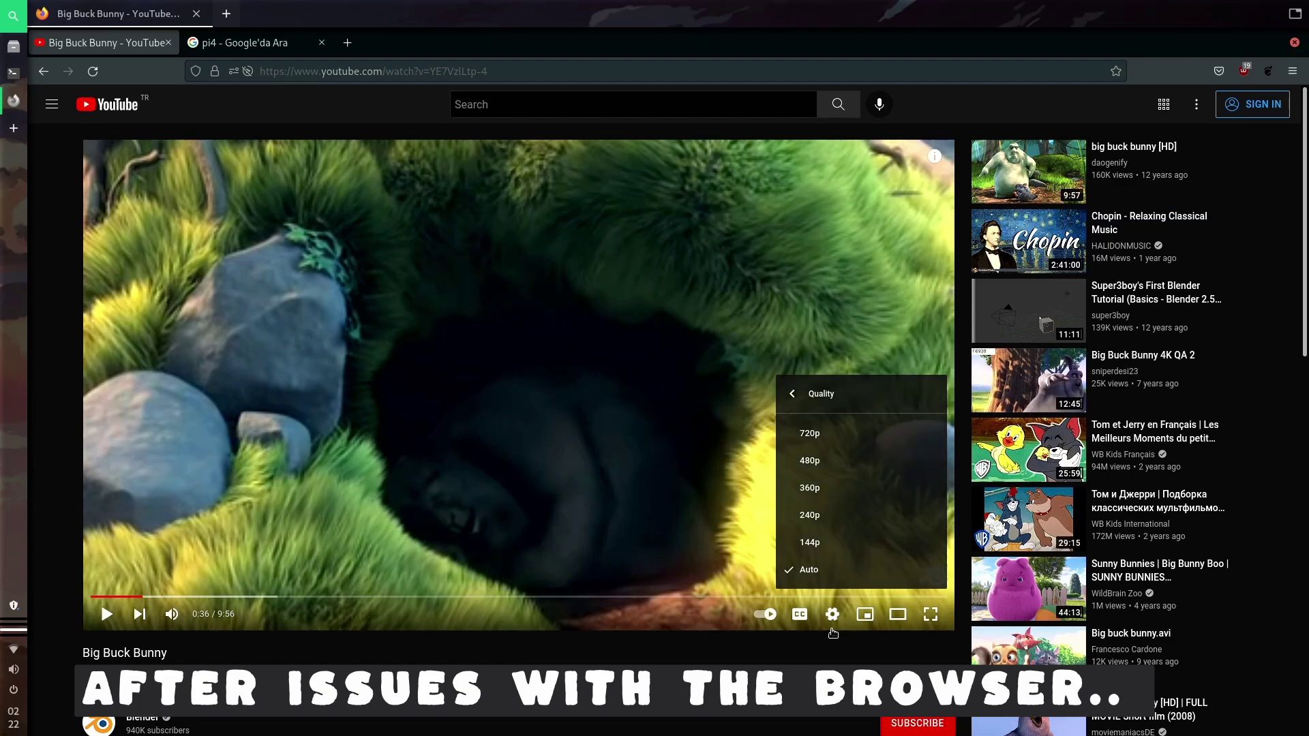
pyautogui.click(833, 614)
# - Show Stats for nerds, resume playback, and skip ahead to about 7:31
pyautogui.rightClick(556, 436)
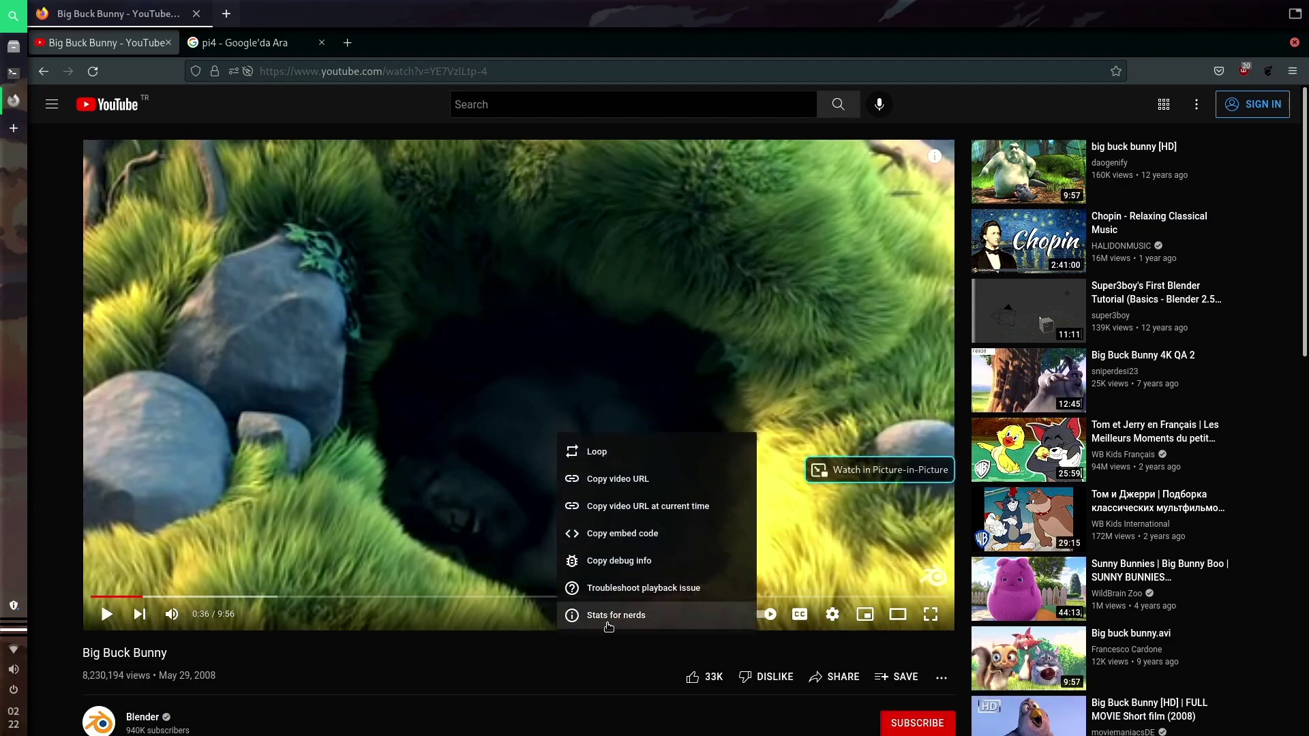
pyautogui.click(606, 615)
pyautogui.click(283, 464)
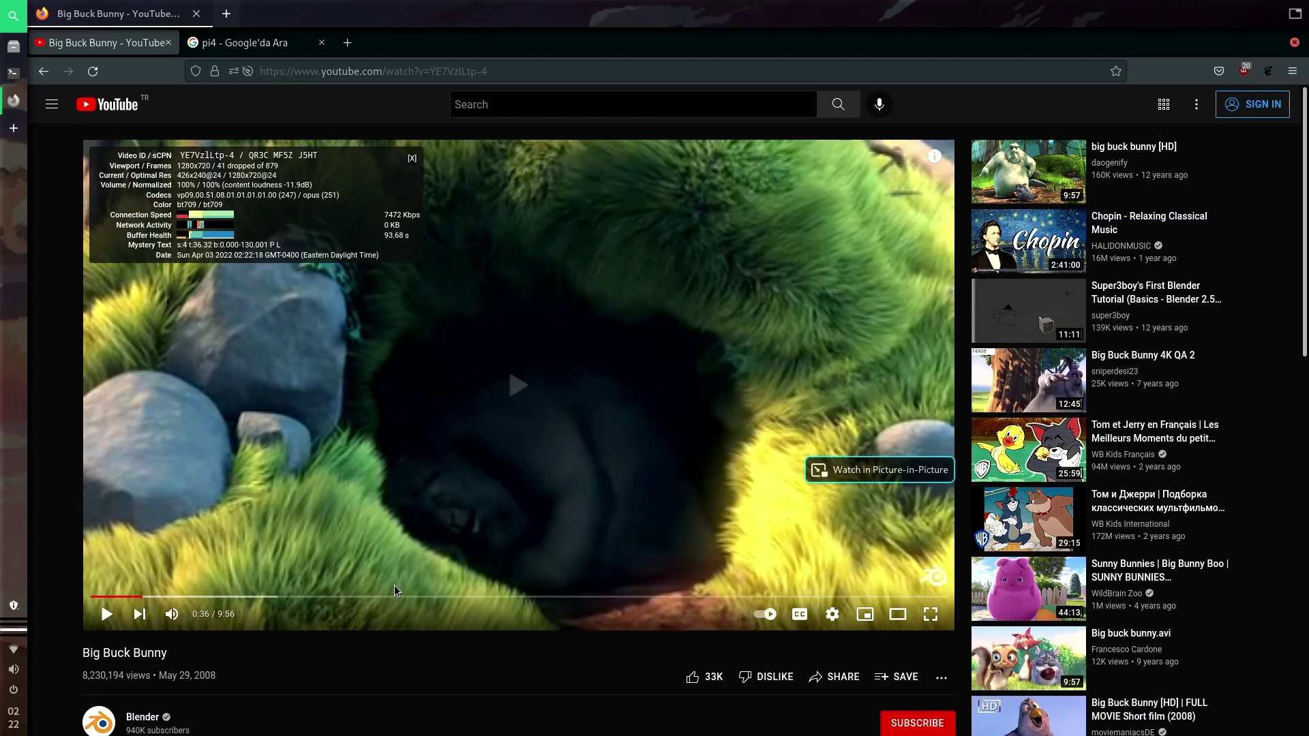
pyautogui.click(409, 598)
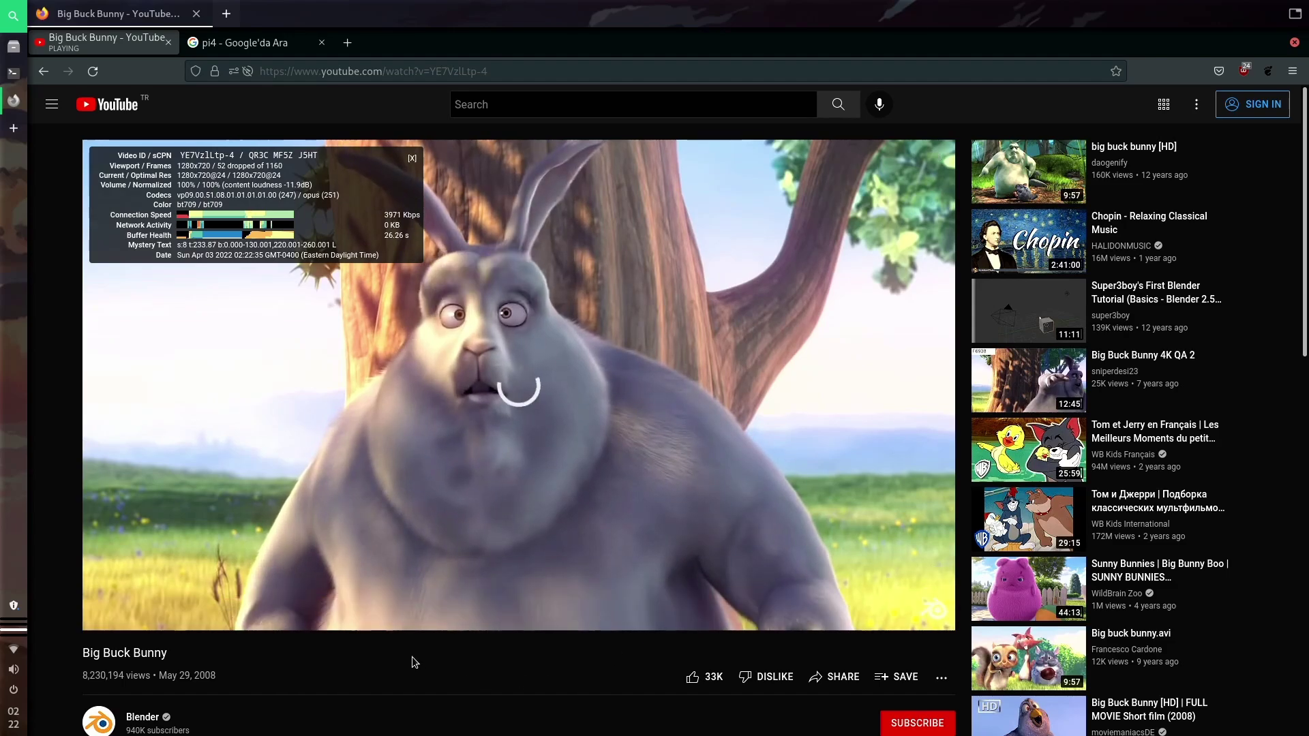
pyautogui.press('7')
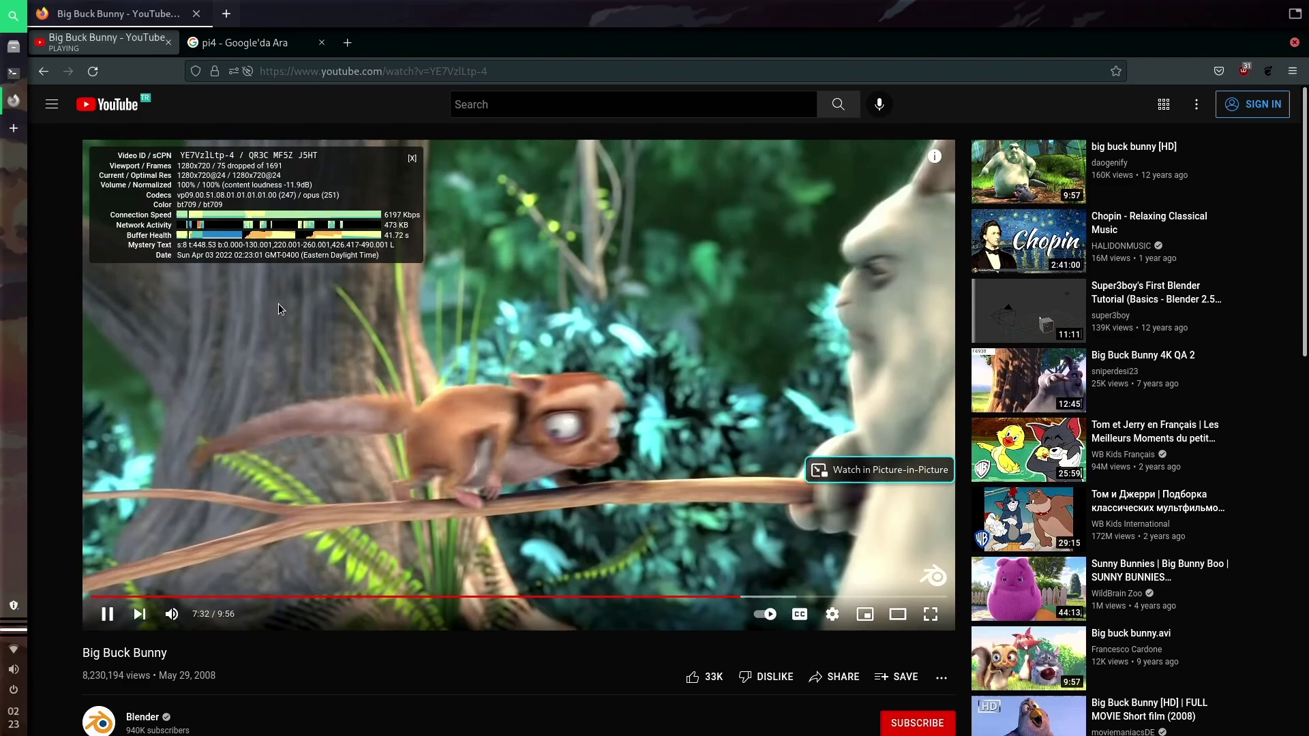
# - Pause the video and open the 'Buy a Raspberry Pi 4 Model B' search result
pyautogui.click(278, 304)
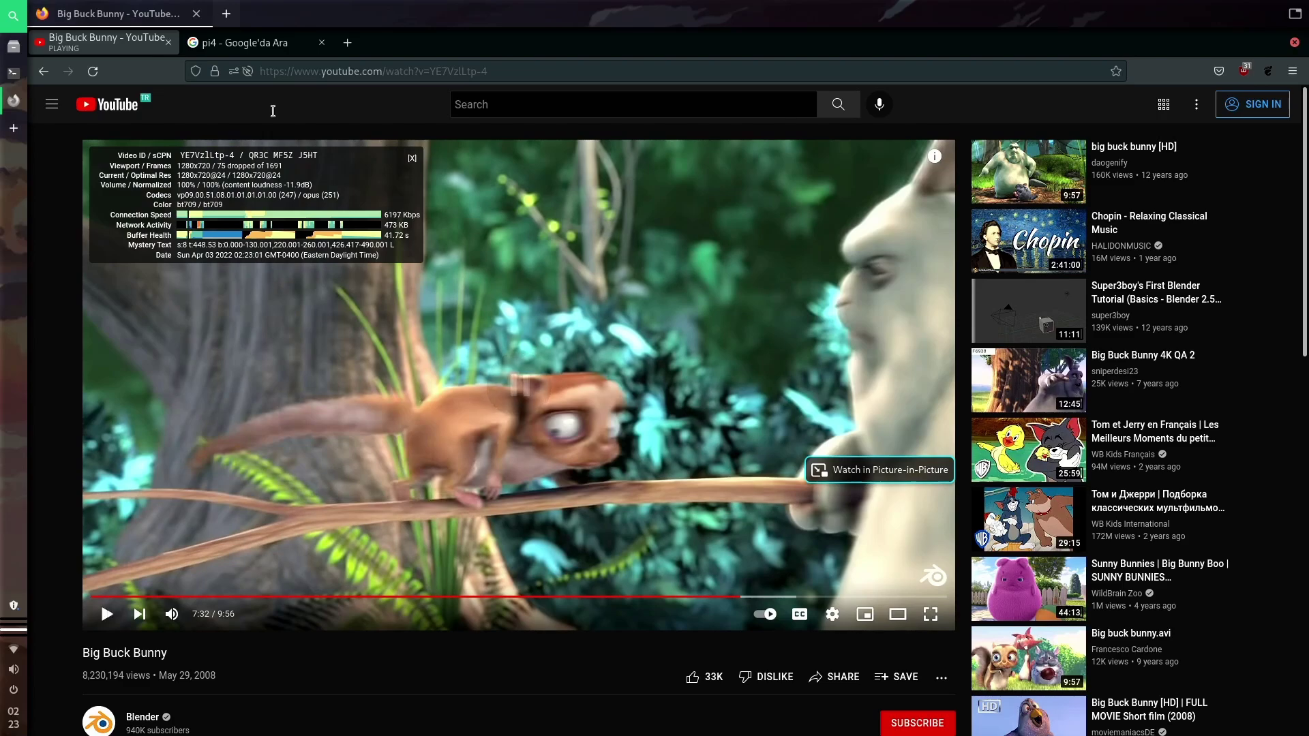
pyautogui.click(269, 45)
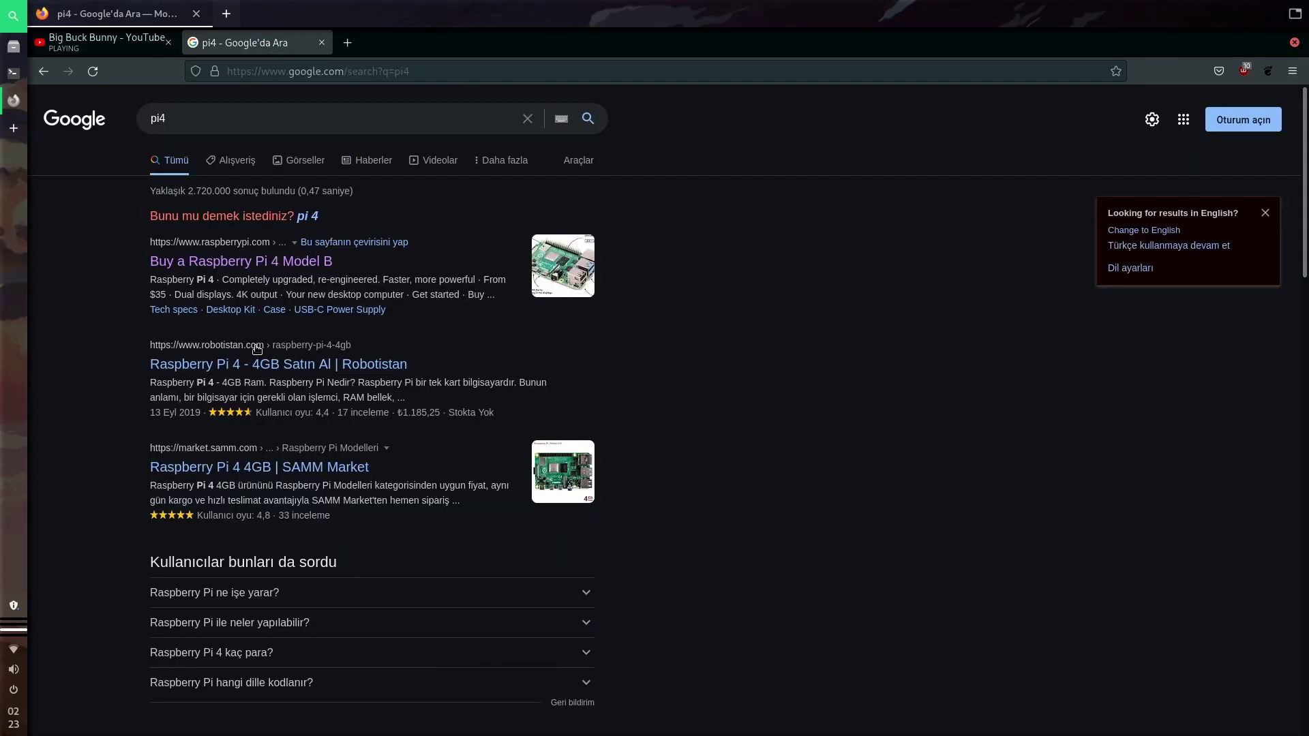
pyautogui.click(257, 261)
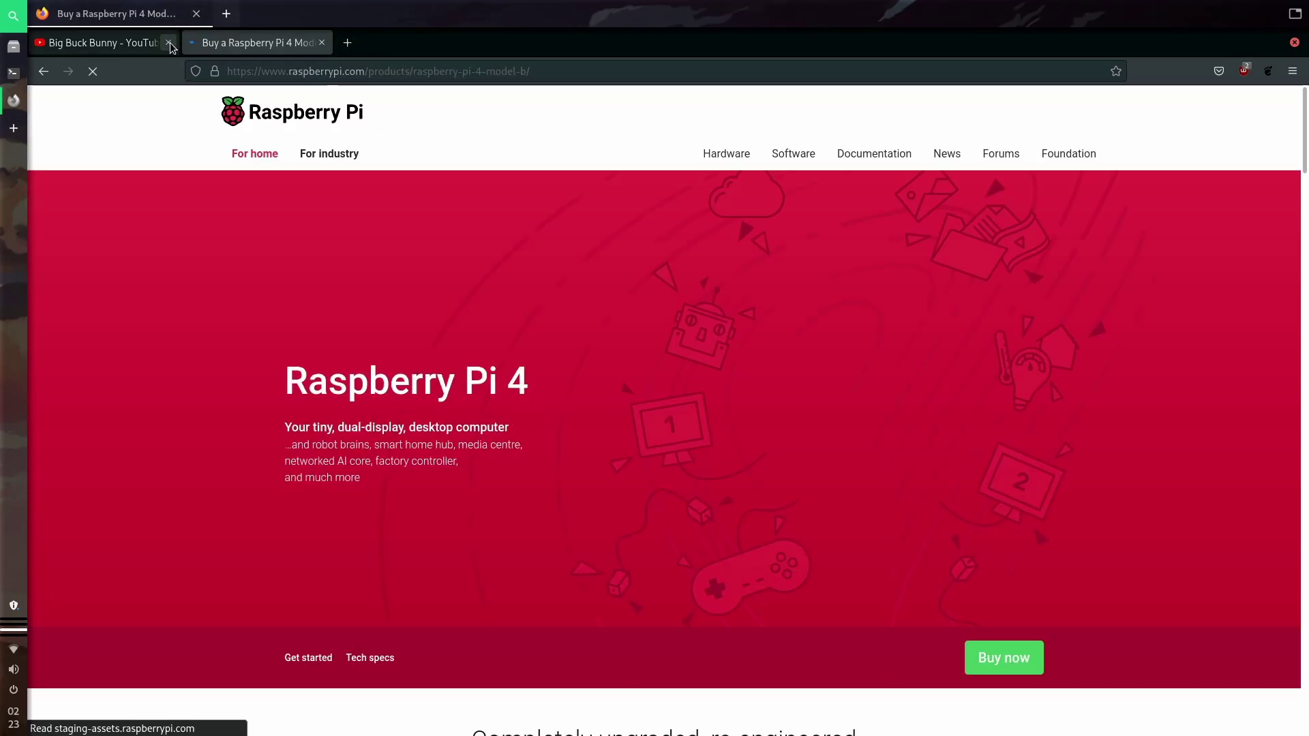
# - Close the Big Buck Bunny YouTube tab and load google.com in a new tab
pyautogui.click(168, 42)
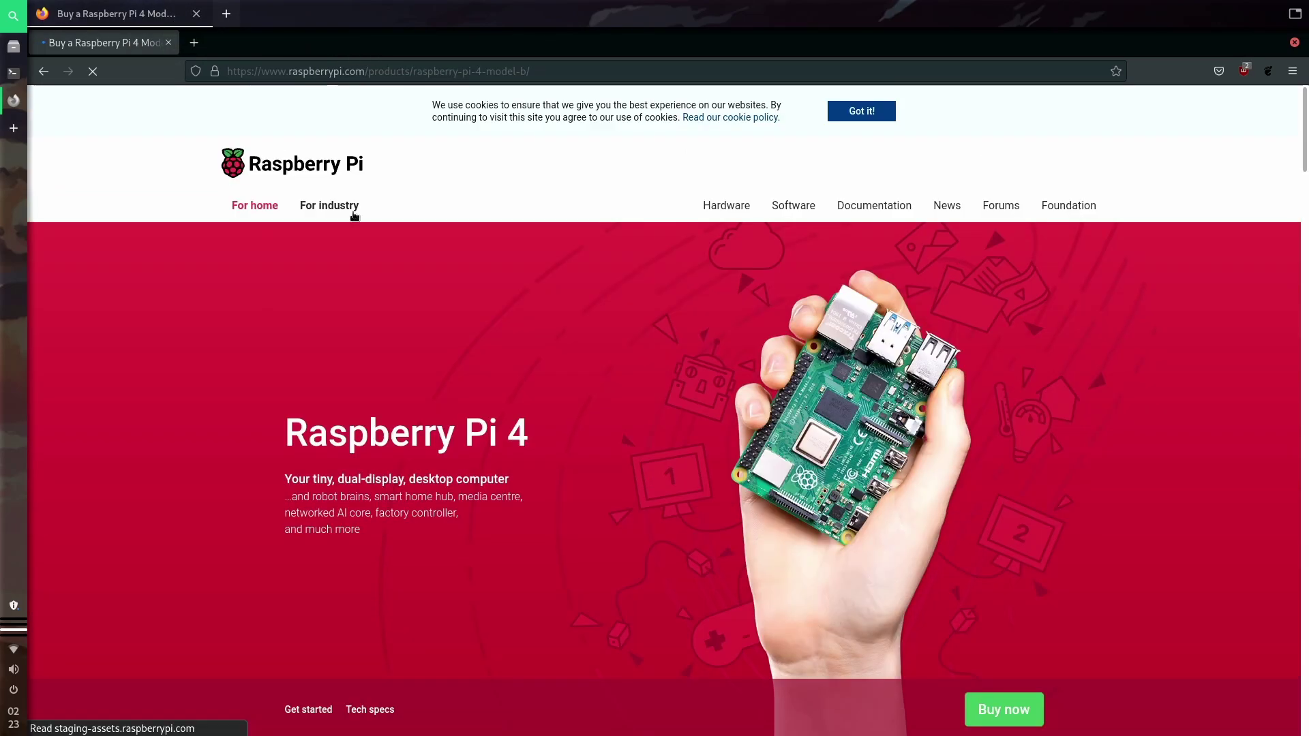
pyautogui.click(191, 43)
pyautogui.write('google.com/')
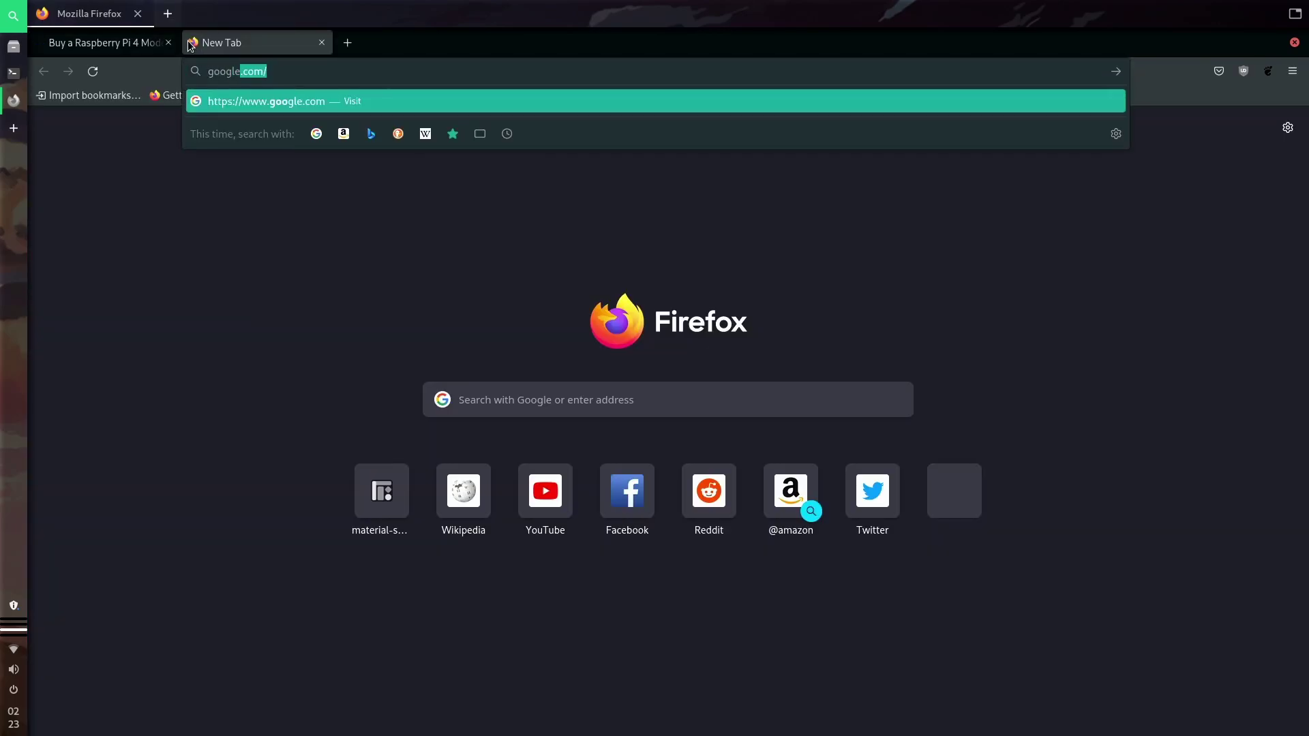
pyautogui.press('Return')
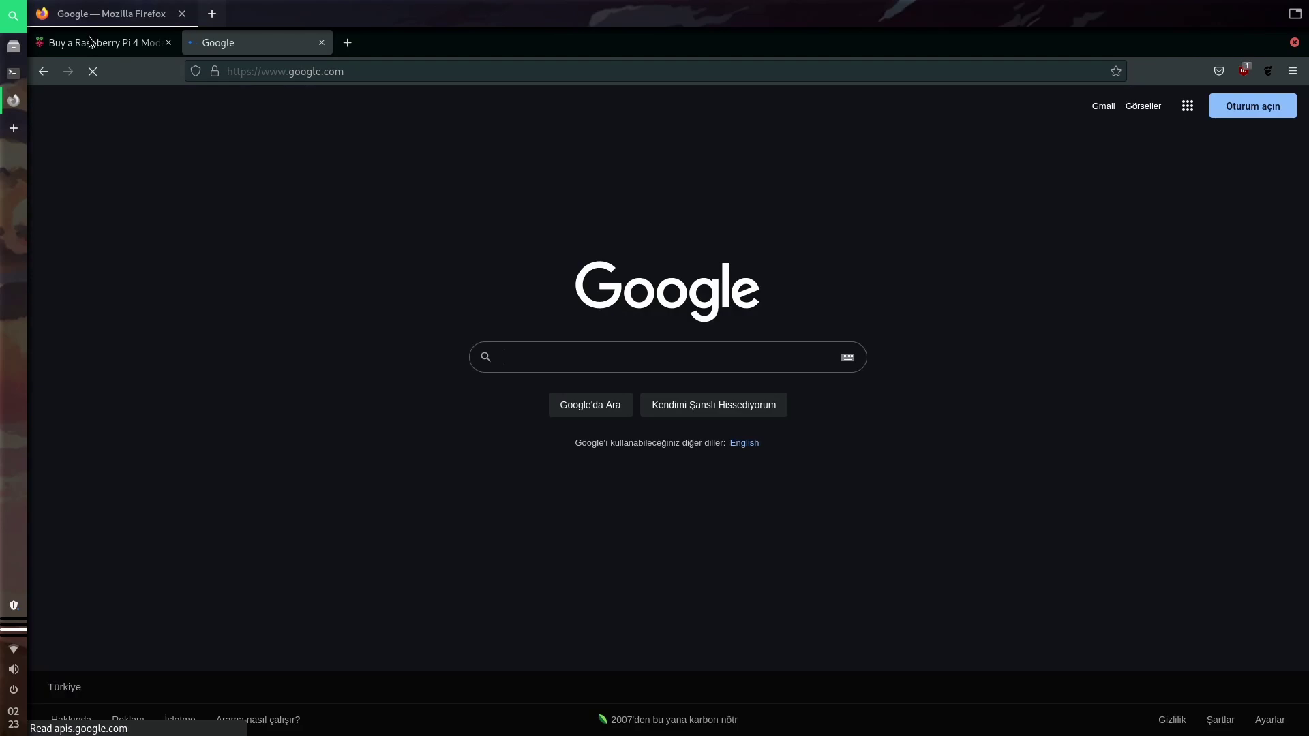
# - Look over the Raspberry Pi 4 page, then bring Terminal and finally Files to the front
pyautogui.click(89, 42)
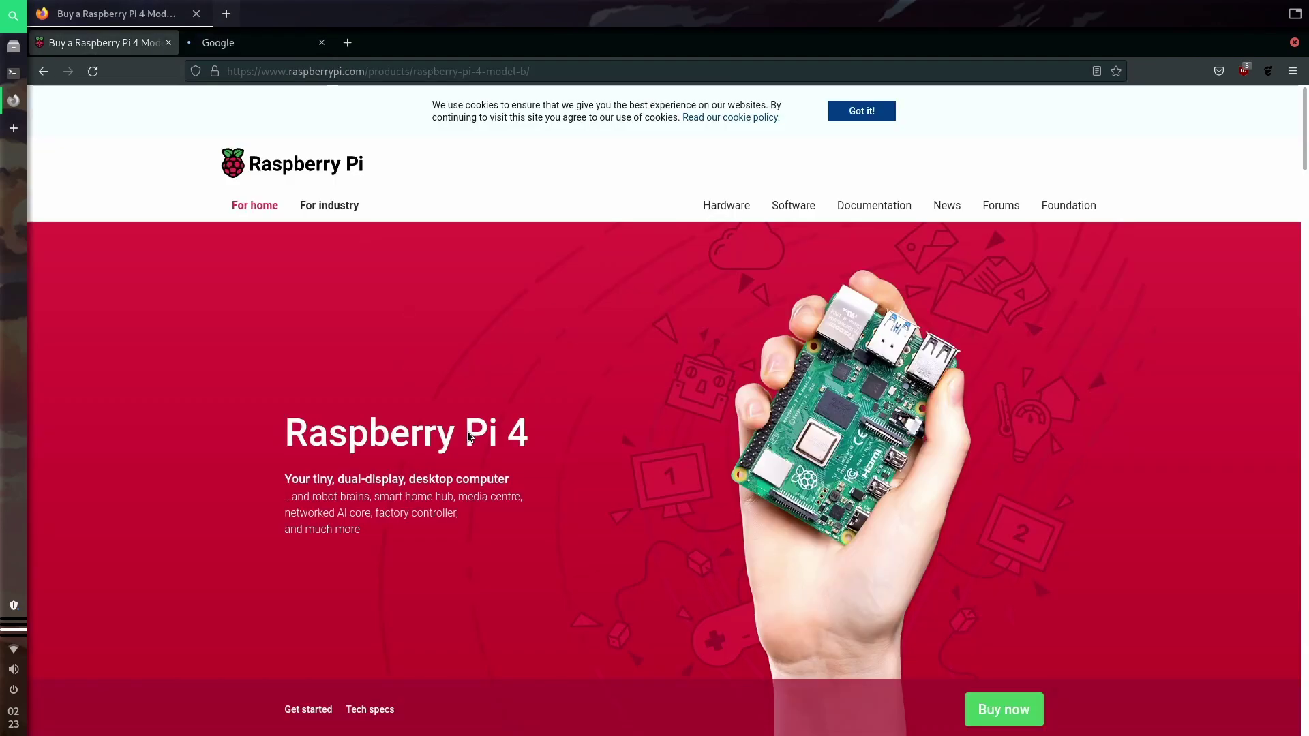
pyautogui.scroll(-10, 467, 430)
pyautogui.scroll(10, 464, 403)
pyautogui.scroll(-10, 444, 370)
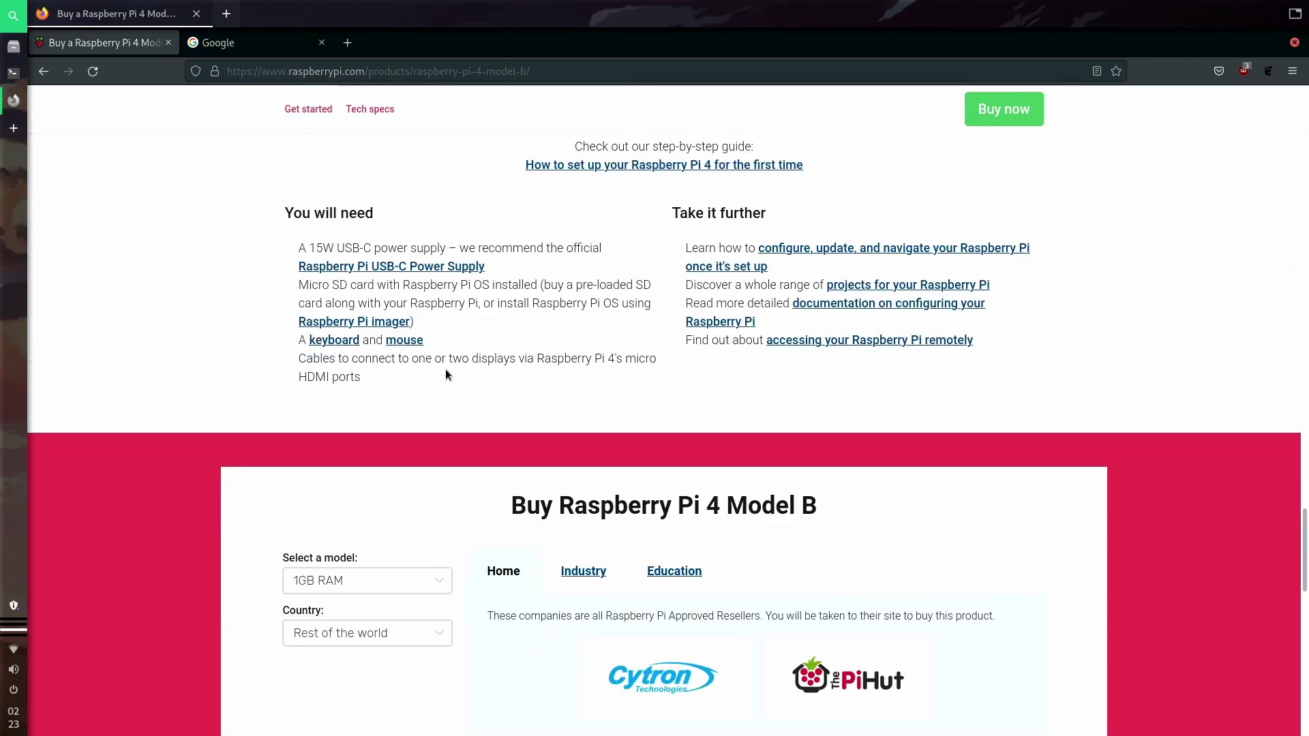
pyautogui.scroll(15, 435, 368)
pyautogui.scroll(10, 142, 251)
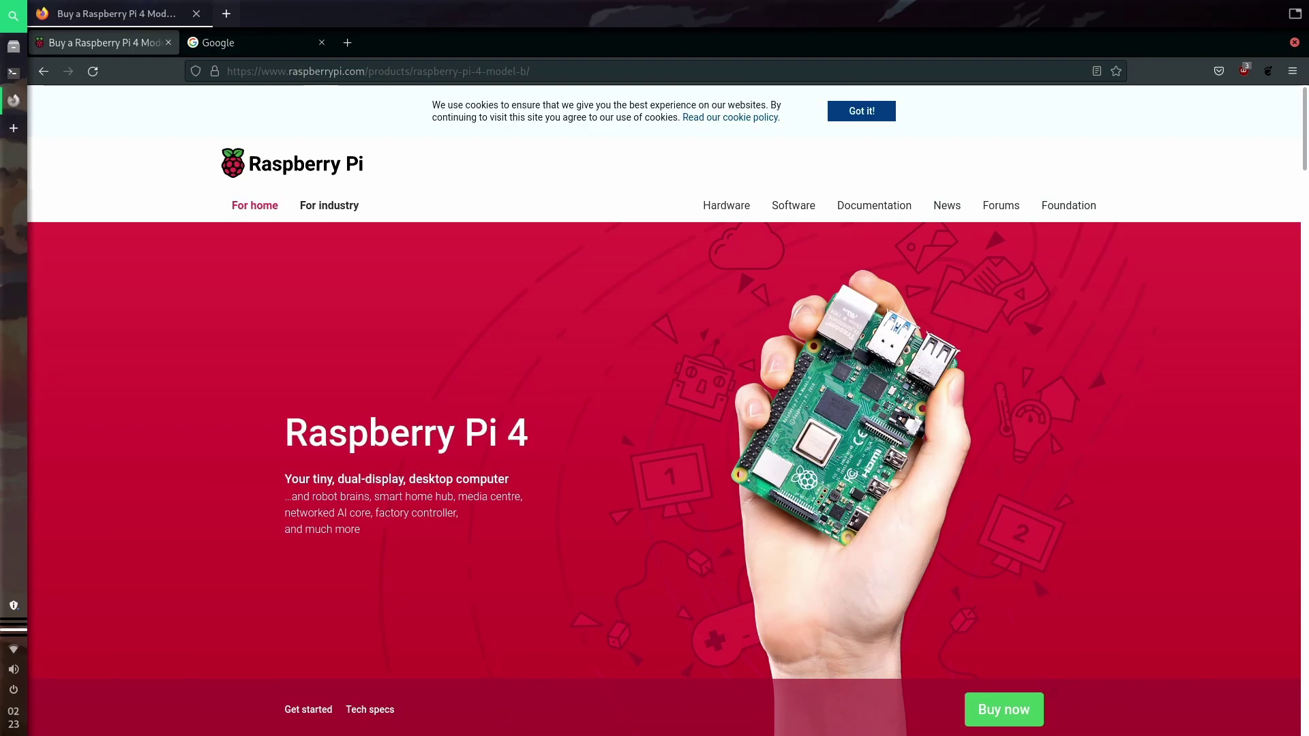
pyautogui.click(13, 72)
pyautogui.click(13, 48)
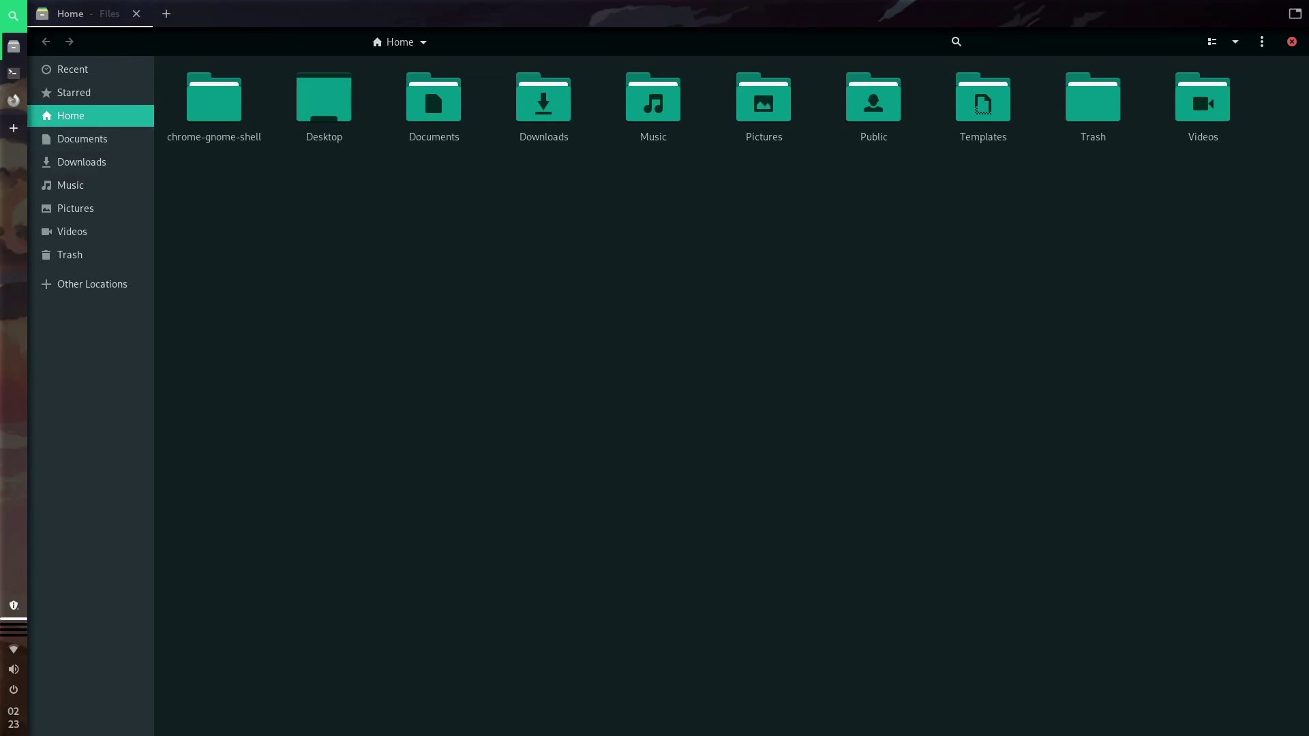
# - Cycle through the browser, Terminal and Files windows from the dock, ending on Terminal's neofetch summary
pyautogui.click(12, 108)
pyautogui.click(13, 72)
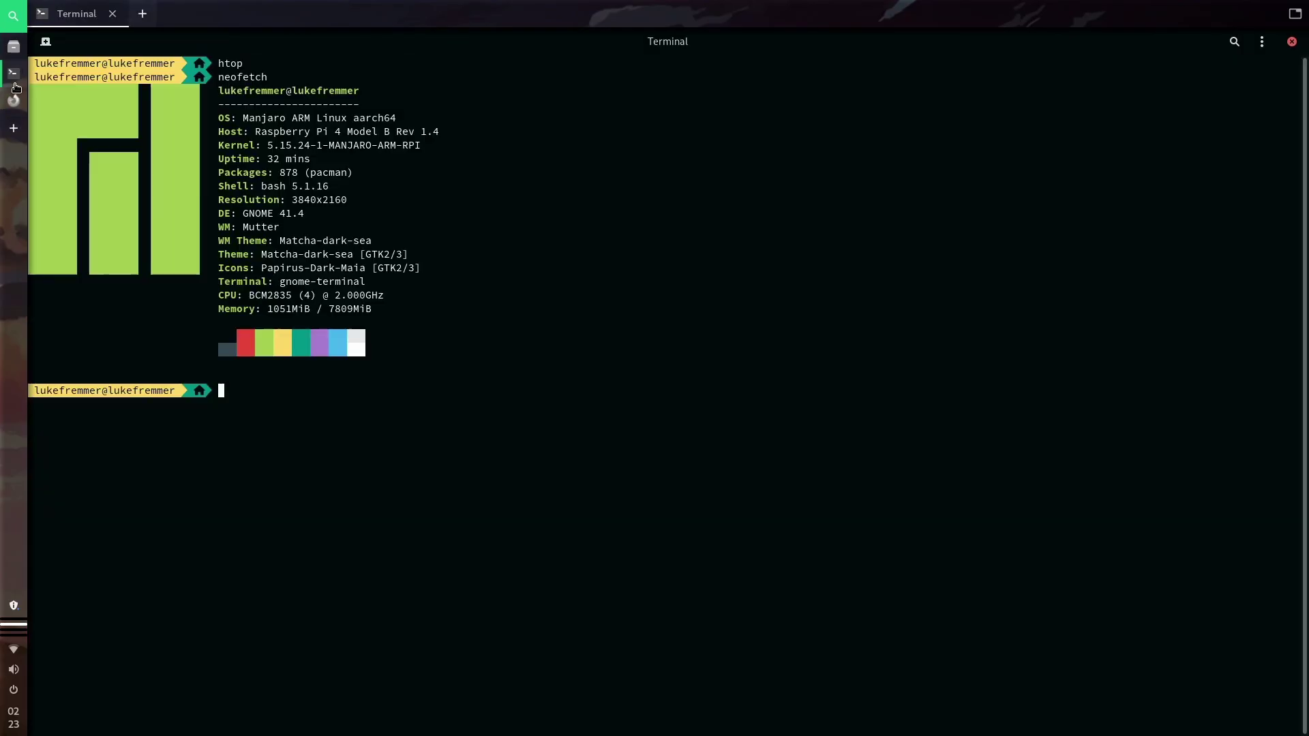
pyautogui.click(13, 47)
pyautogui.click(8, 82)
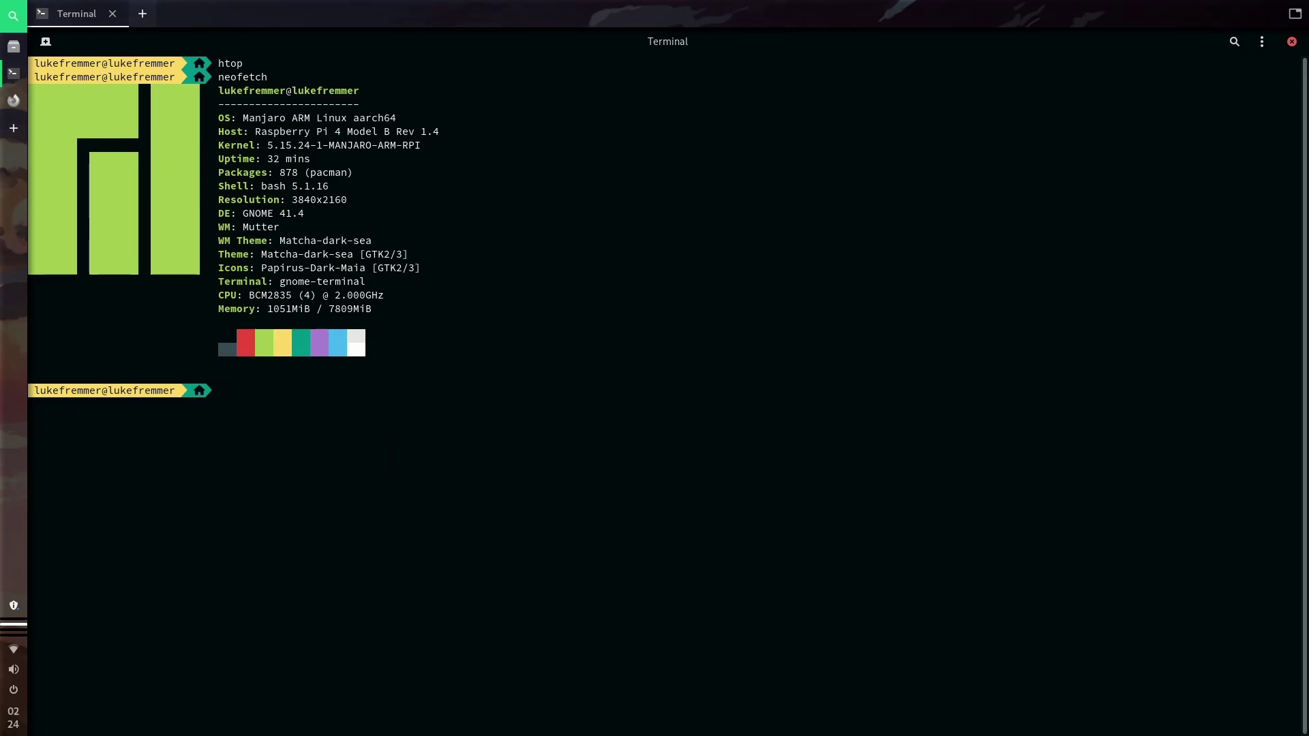
# - Return to Firefox and close the Google tab
pyautogui.click(14, 99)
pyautogui.click(300, 43)
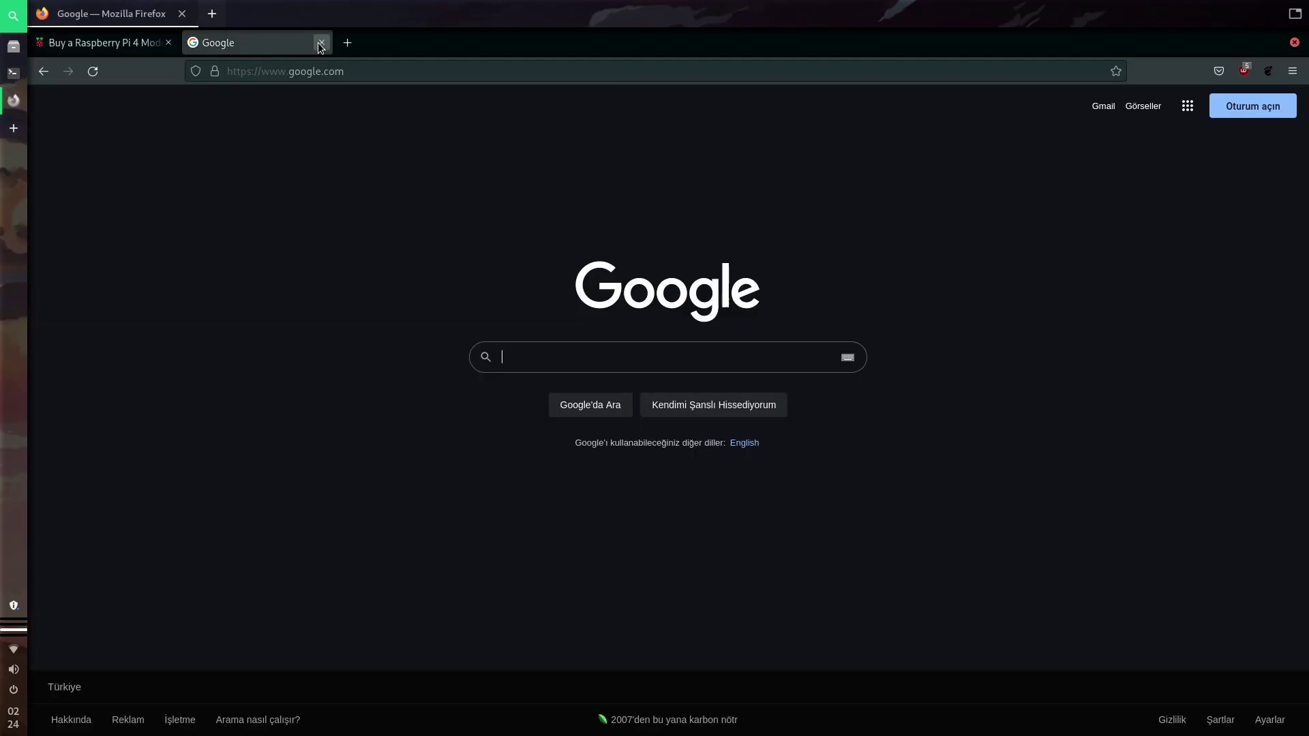
pyautogui.click(317, 43)
# - Navigate to material-shell.com using the 'mater' address-bar suggestion
pyautogui.click(331, 71)
pyautogui.write('mater')
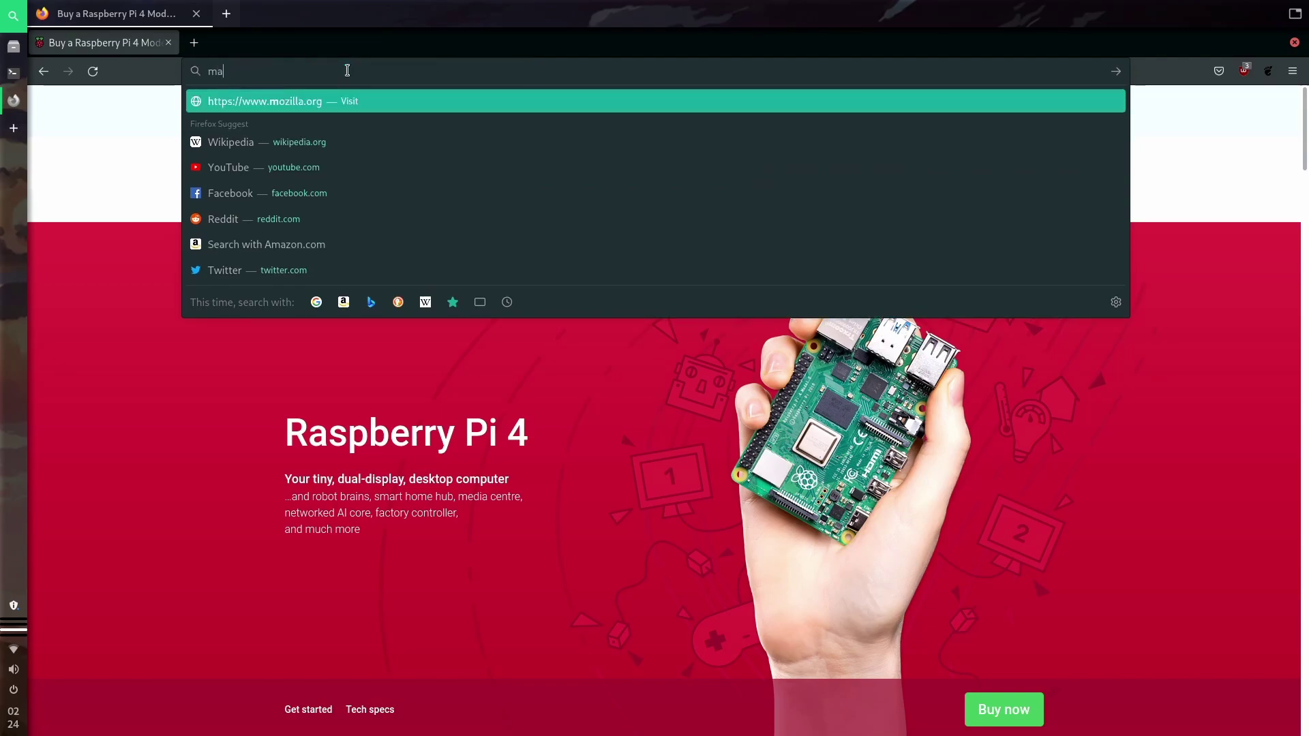
pyautogui.press('Down')
pyautogui.press('Down')
pyautogui.press('Down')
pyautogui.press('Down')
pyautogui.press('Down')
pyautogui.press('Down')
pyautogui.press('Down')
pyautogui.press('Down')
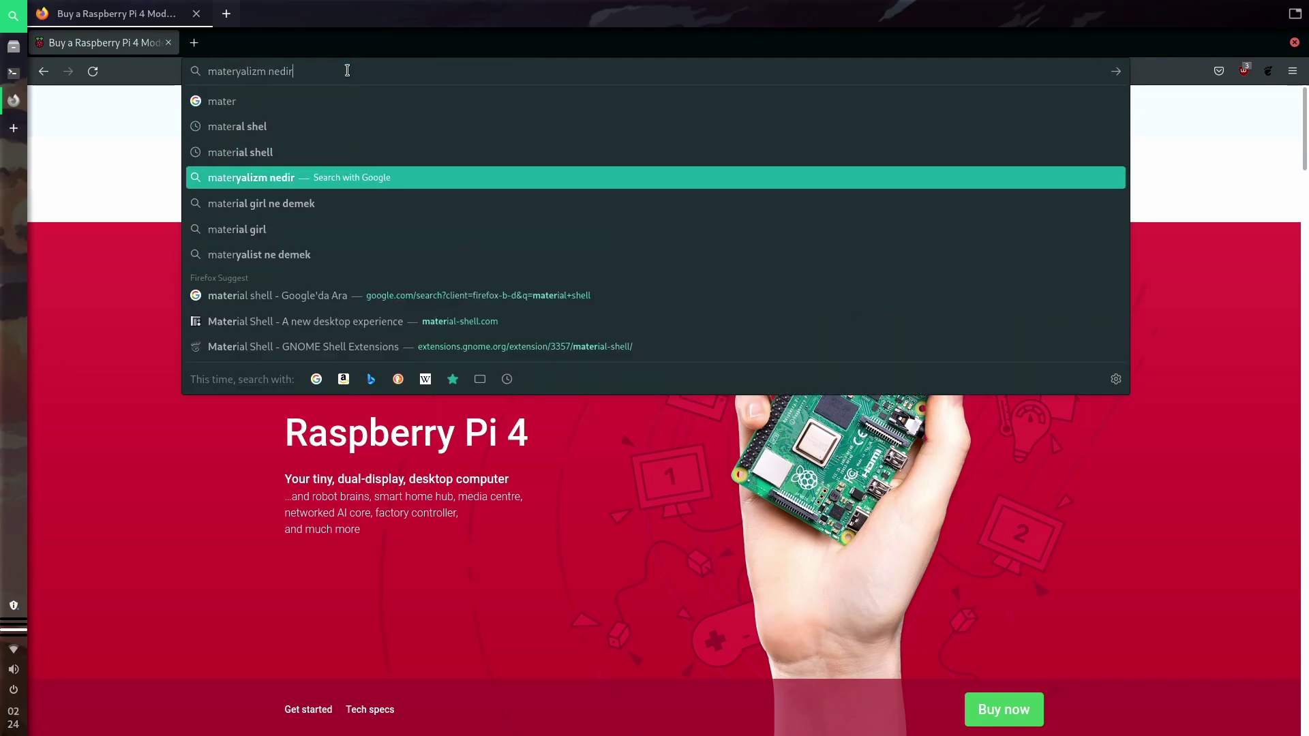
pyautogui.press('Return')
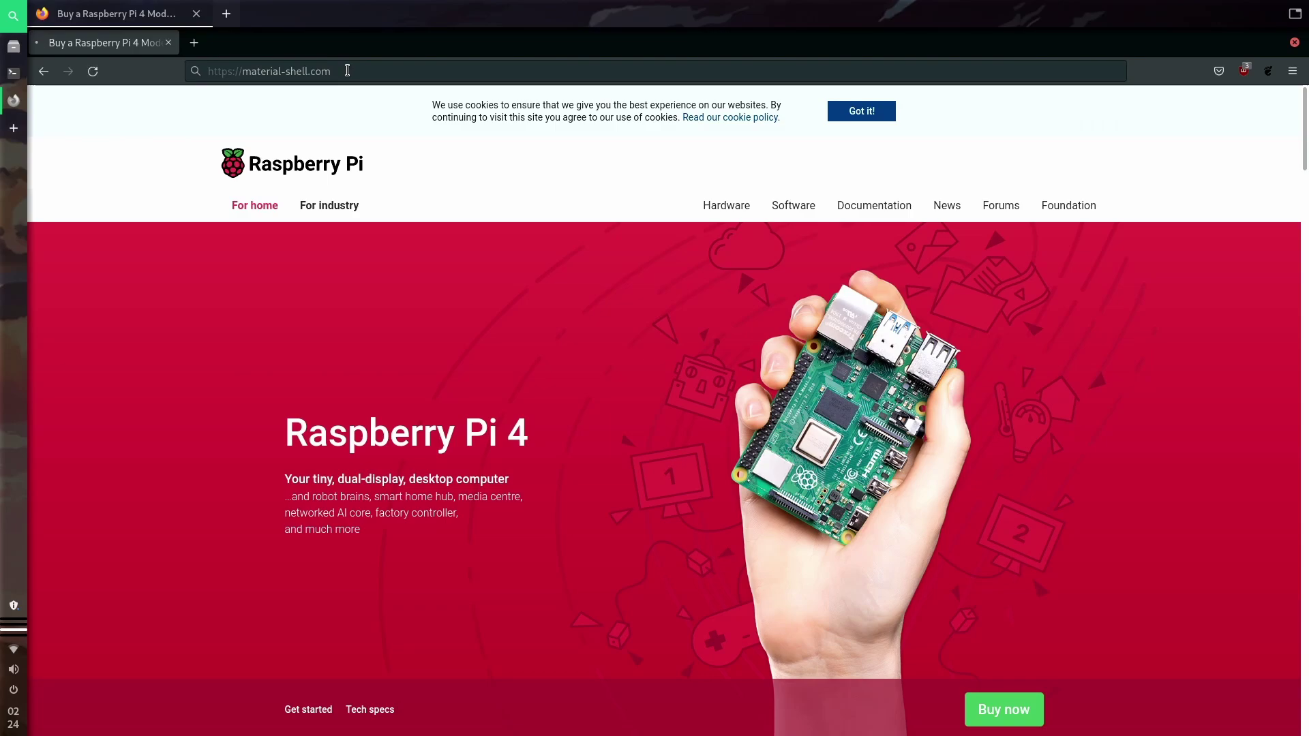
pyautogui.press('Return')
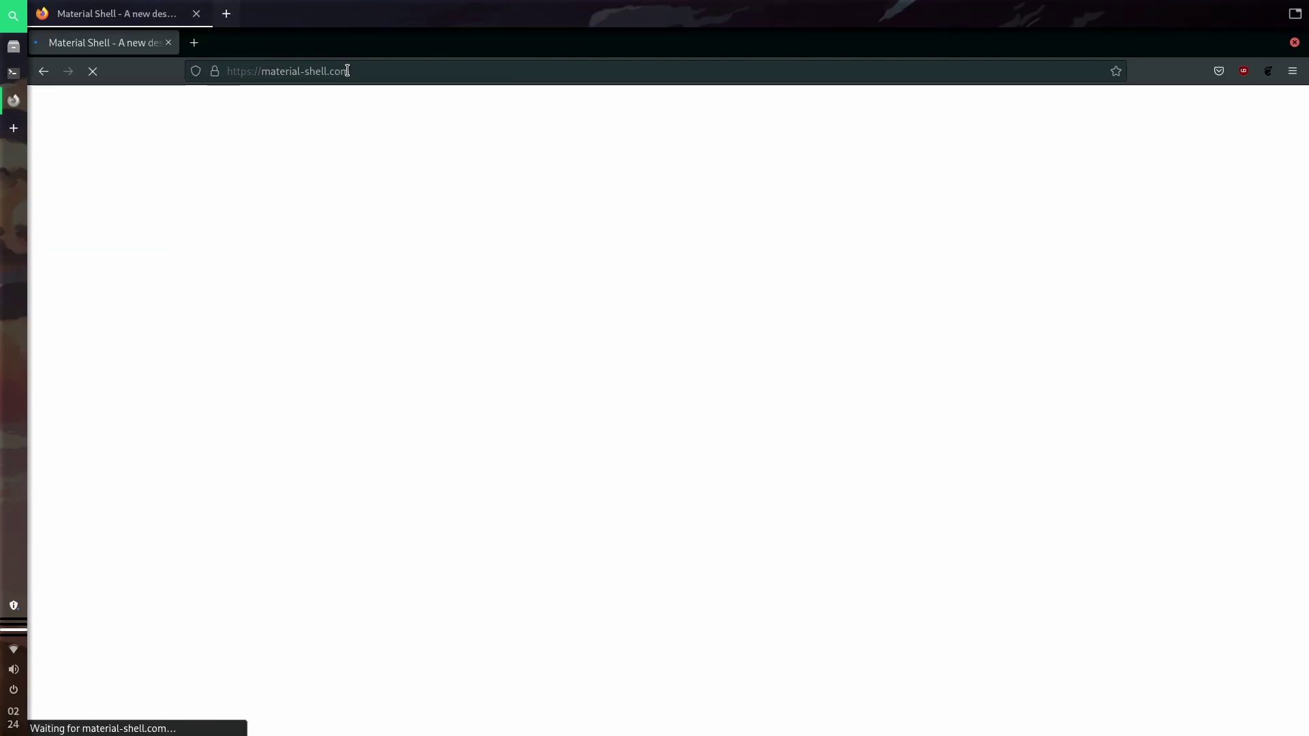